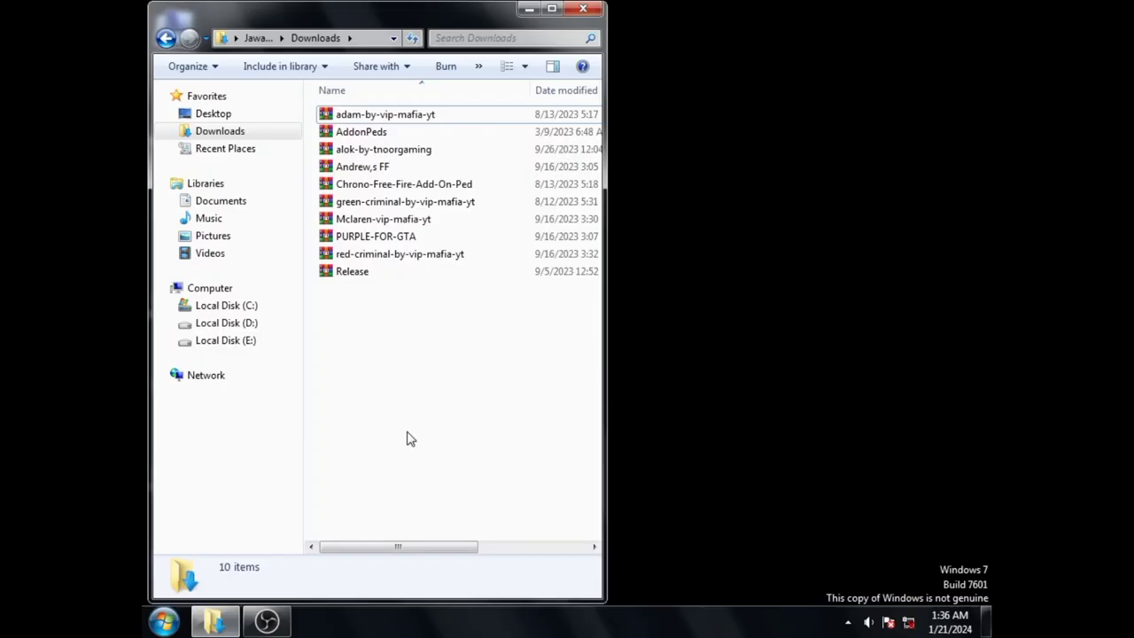
{"action": "left_click_drag", "start_coordinate": [410, 439], "coordinate": [400, 106]}
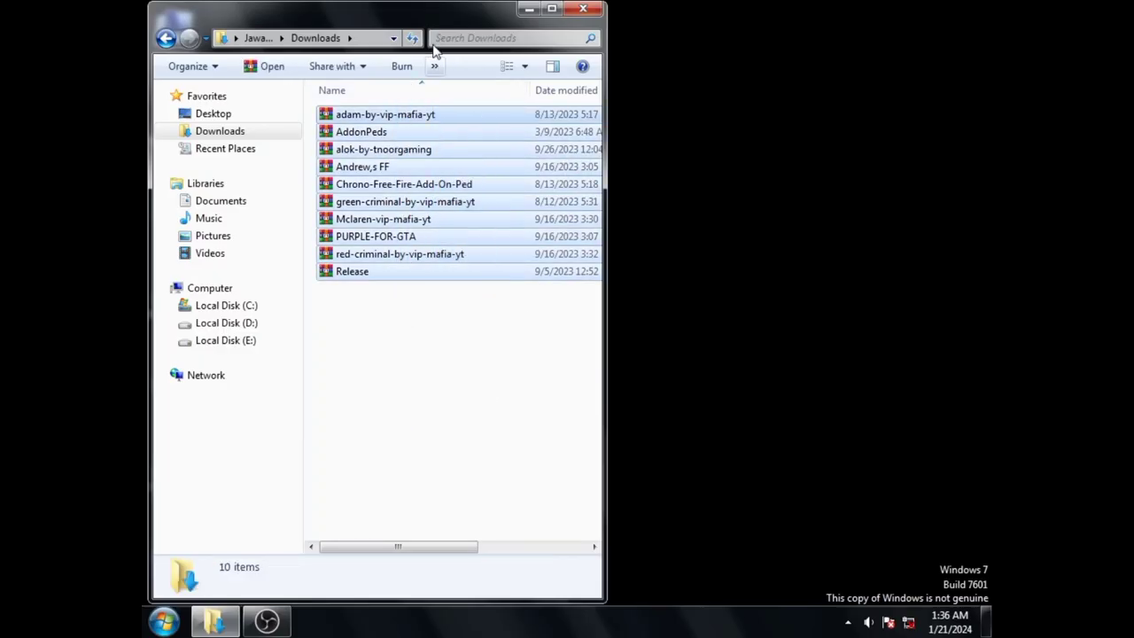
{"action": "left_click", "coordinate": [489, 381]}
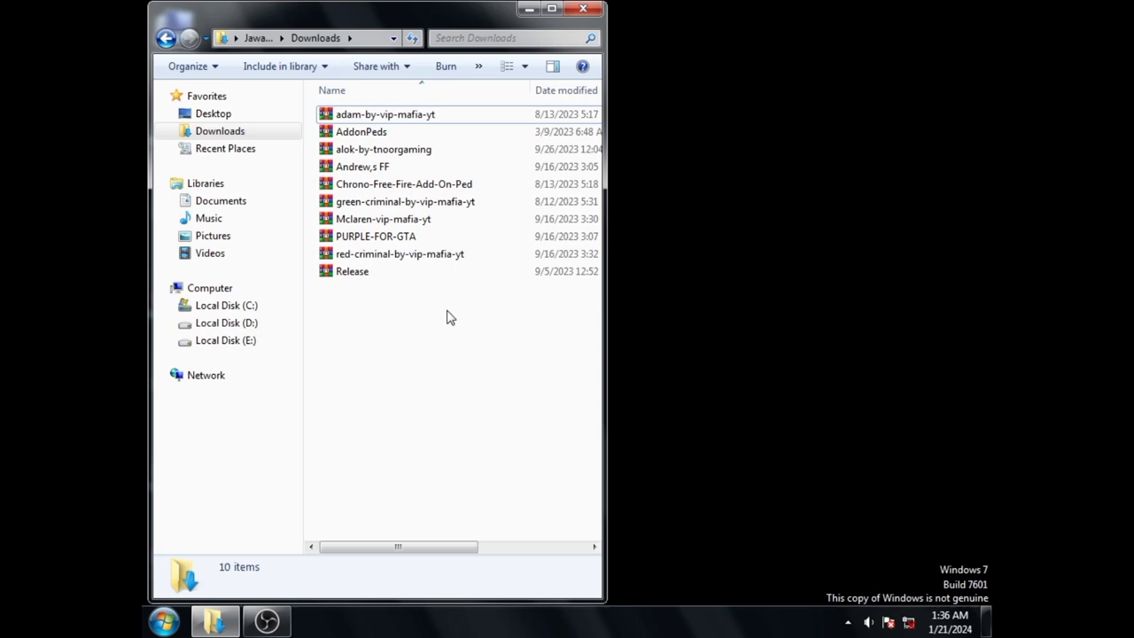
{"action": "left_click", "coordinate": [381, 133]}
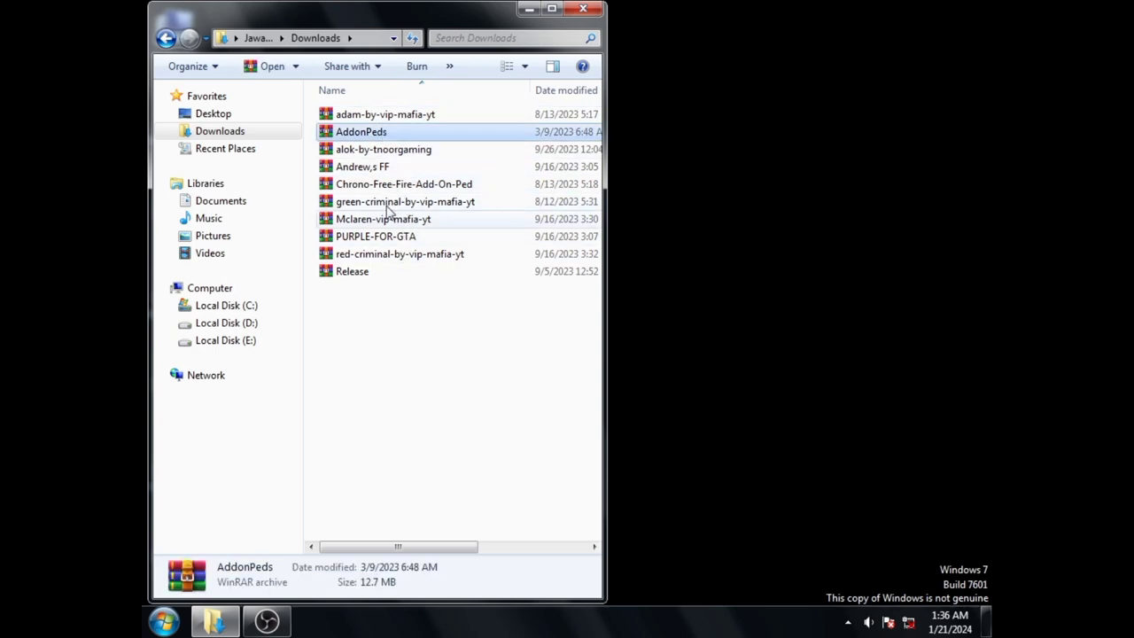
{"action": "left_click", "coordinate": [383, 272]}
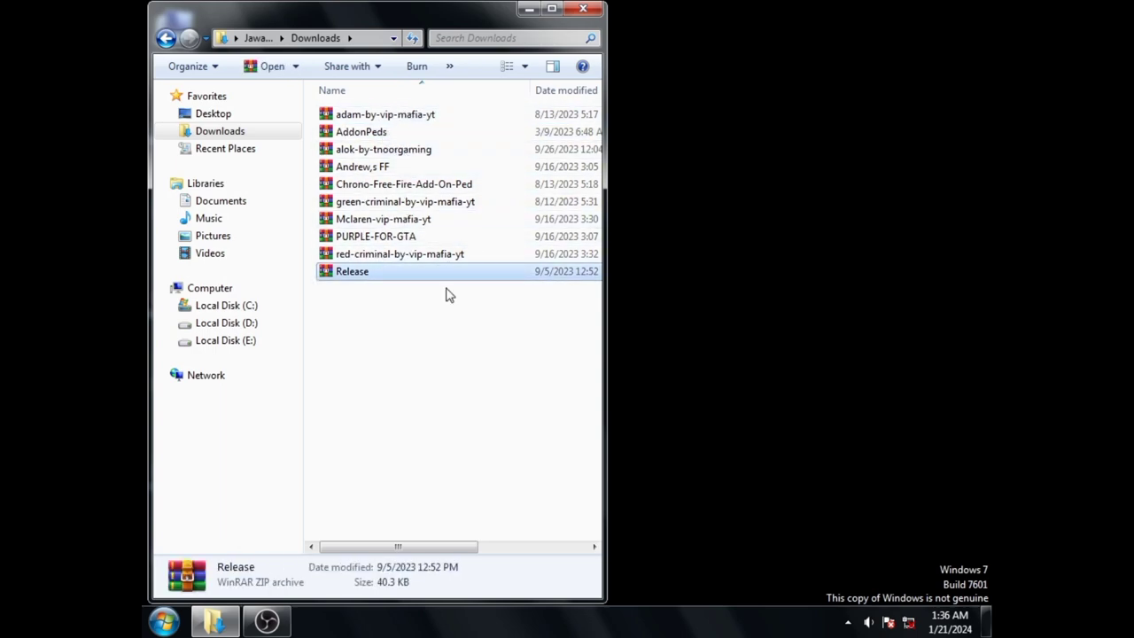
{"action": "key", "text": "ctrl+a"}
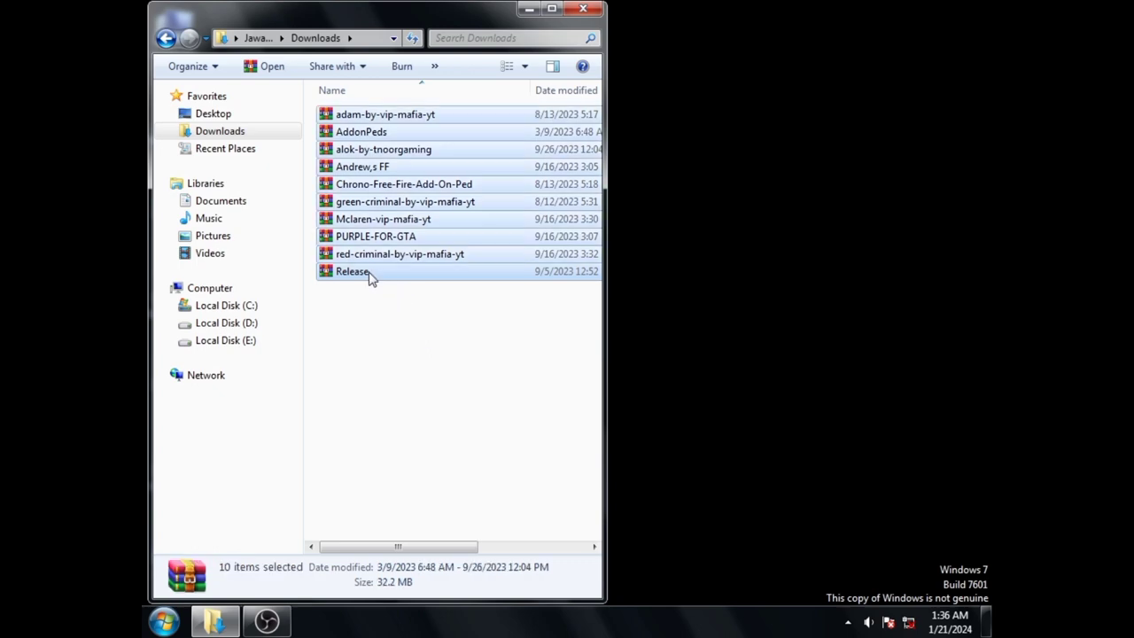
{"action": "left_click", "coordinate": [372, 273], "text": "ctrl"}
{"action": "left_click", "coordinate": [376, 130], "text": "ctrl"}
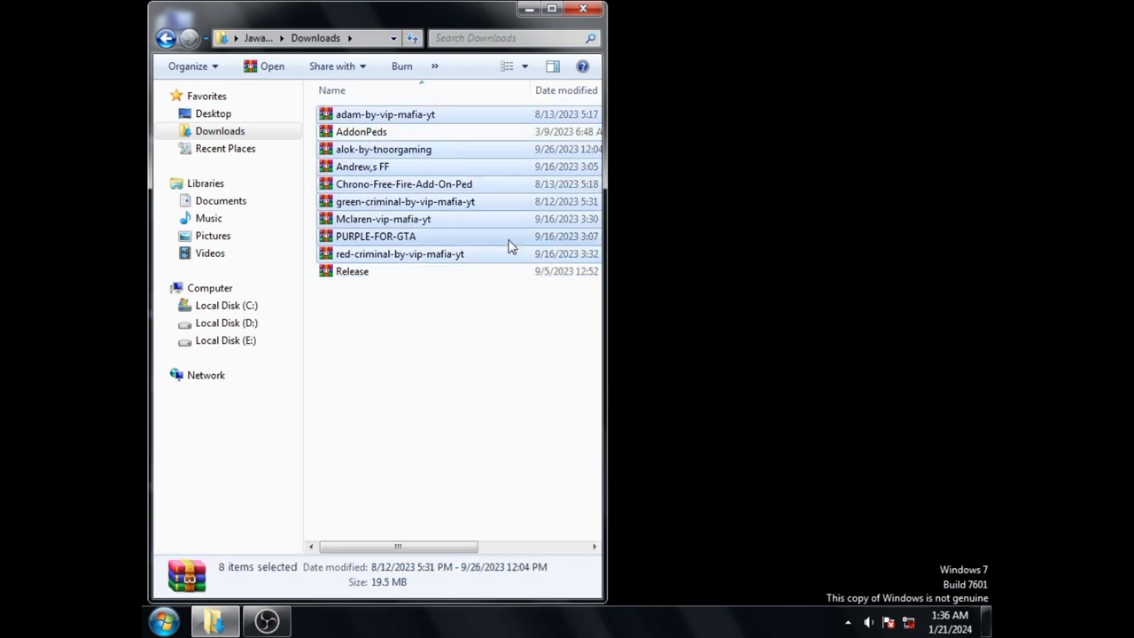
{"action": "left_click", "coordinate": [433, 356]}
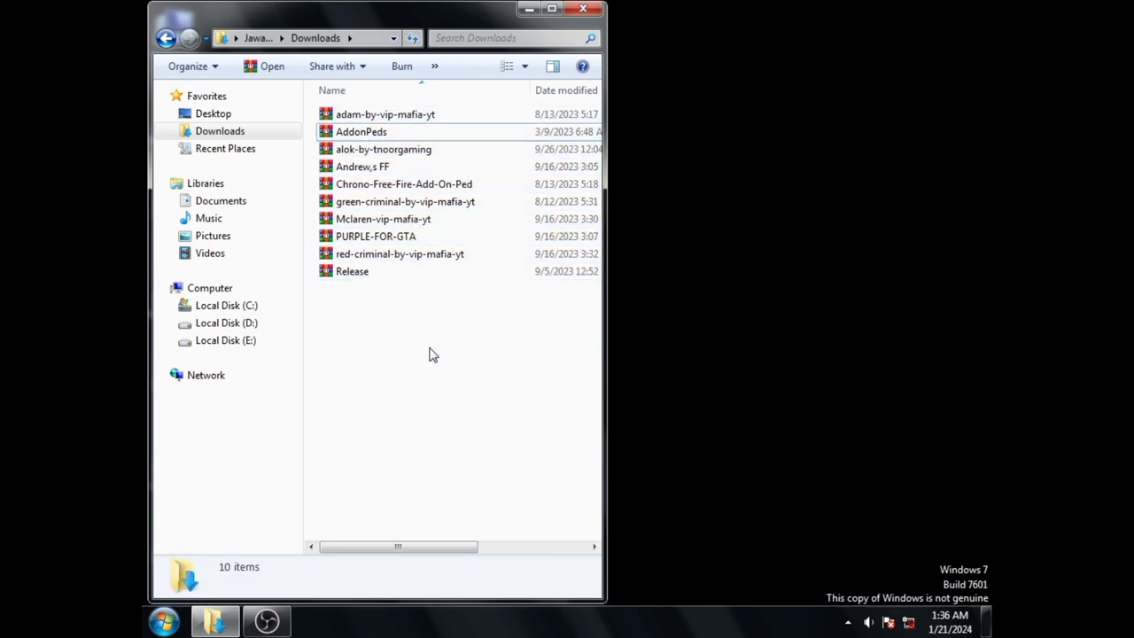
Extract the adam-by-vip-mafia-yt, AddonPeds and alok-by-tnoorgaming archives in Downloads, each into a folder of its own name
{"action": "right_click", "coordinate": [346, 114]}
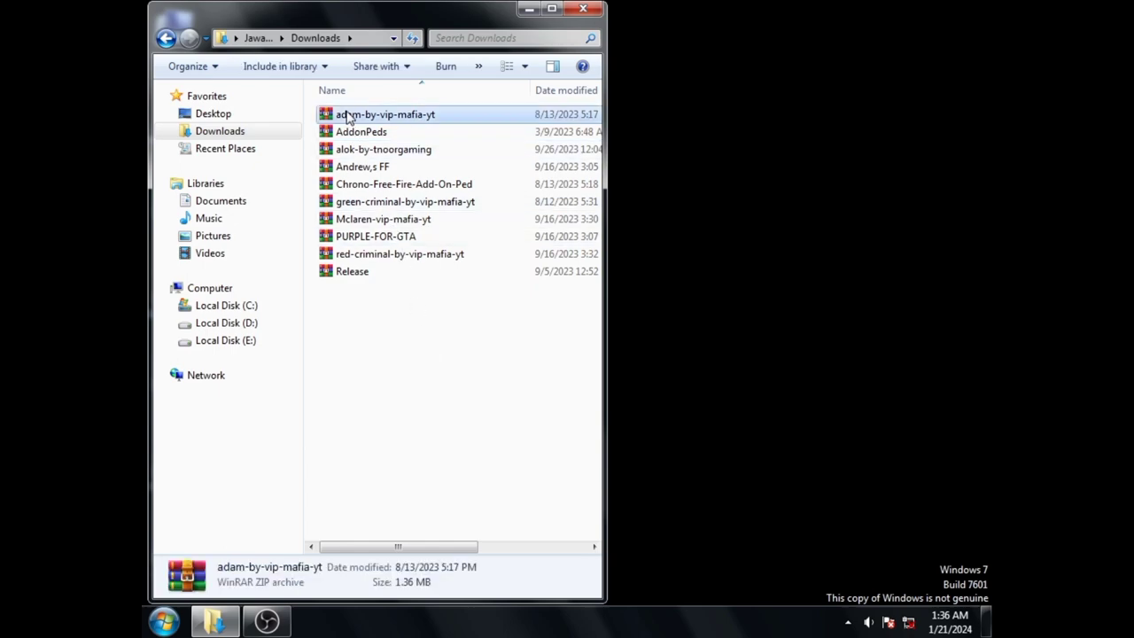
{"action": "left_click", "coordinate": [422, 195]}
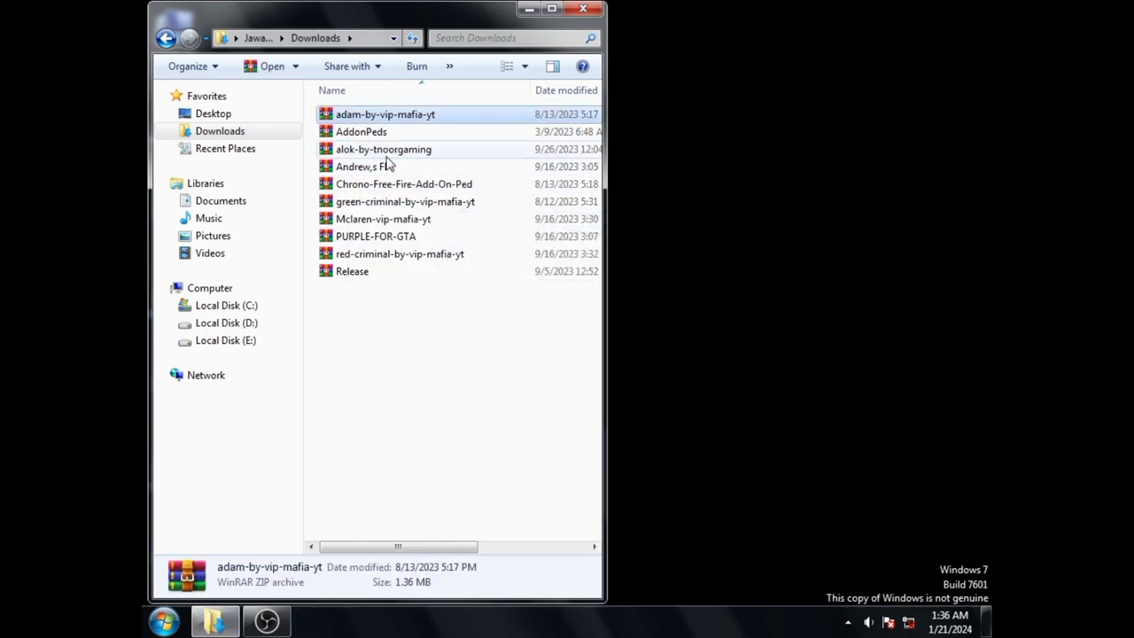
{"action": "right_click", "coordinate": [367, 138]}
{"action": "left_click", "coordinate": [430, 219]}
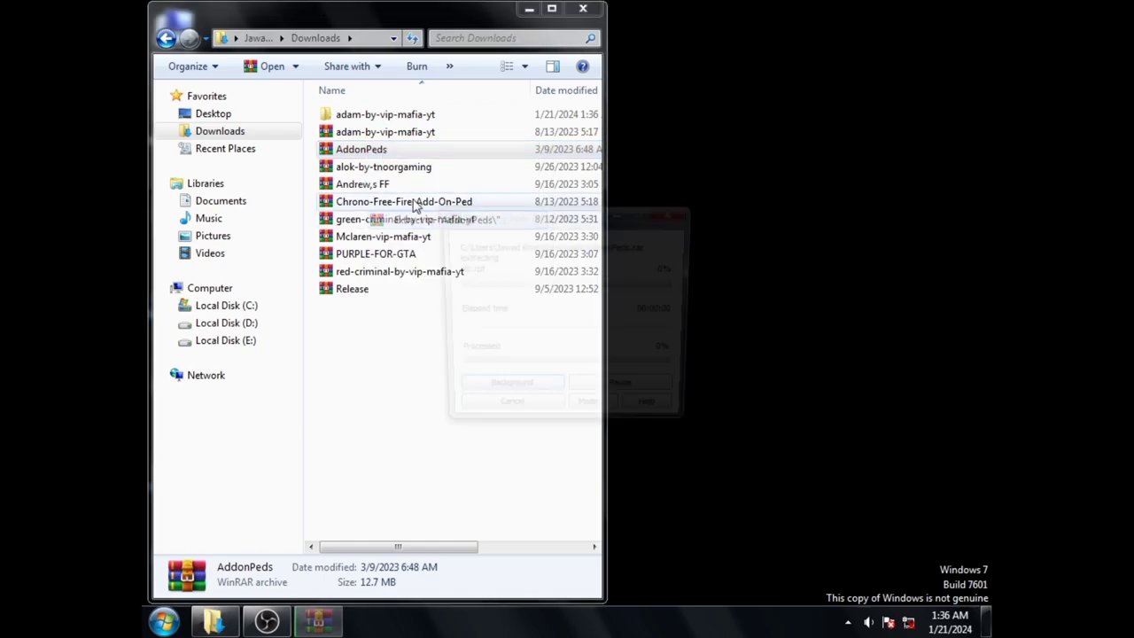
{"action": "right_click", "coordinate": [376, 172]}
{"action": "left_click", "coordinate": [461, 255]}
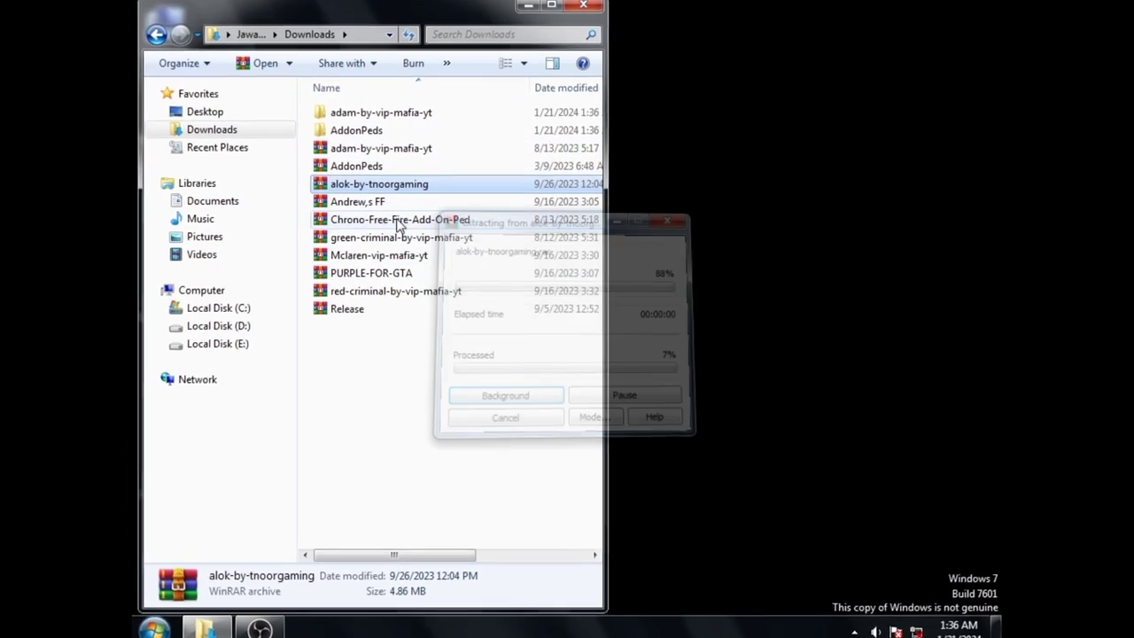
Extract the Andrew,s FF, Chrono-Free-Fire-Add-On-Ped and green-criminal-by-vip-mafia-yt archives, each into a folder of its own name
{"action": "left_click", "coordinate": [377, 200]}
{"action": "right_click", "coordinate": [377, 200]}
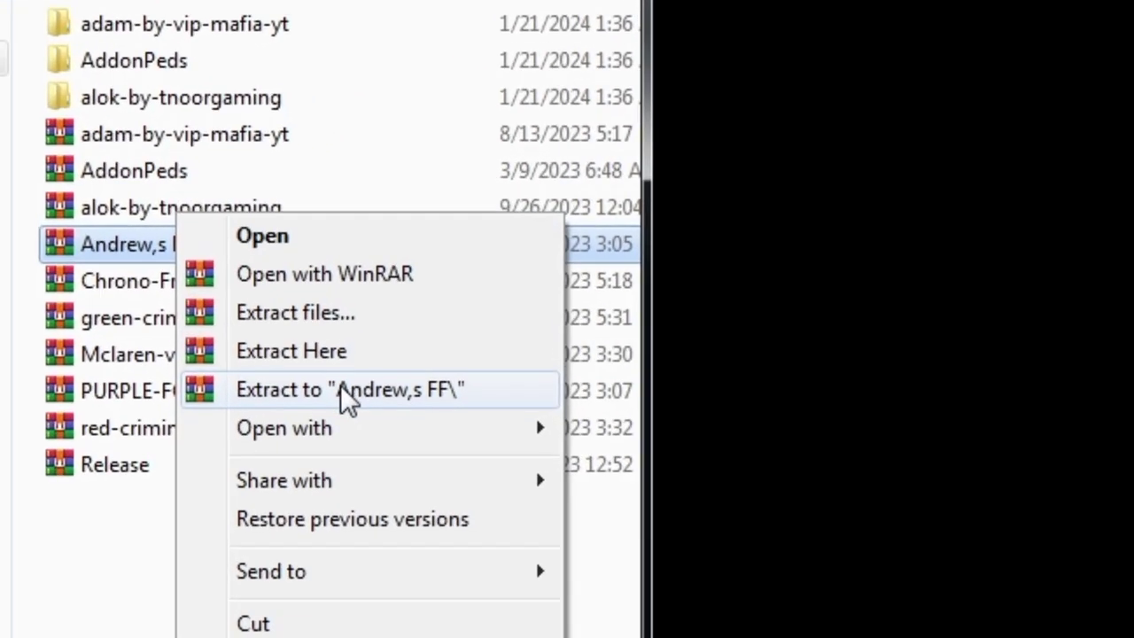
{"action": "left_click", "coordinate": [382, 353]}
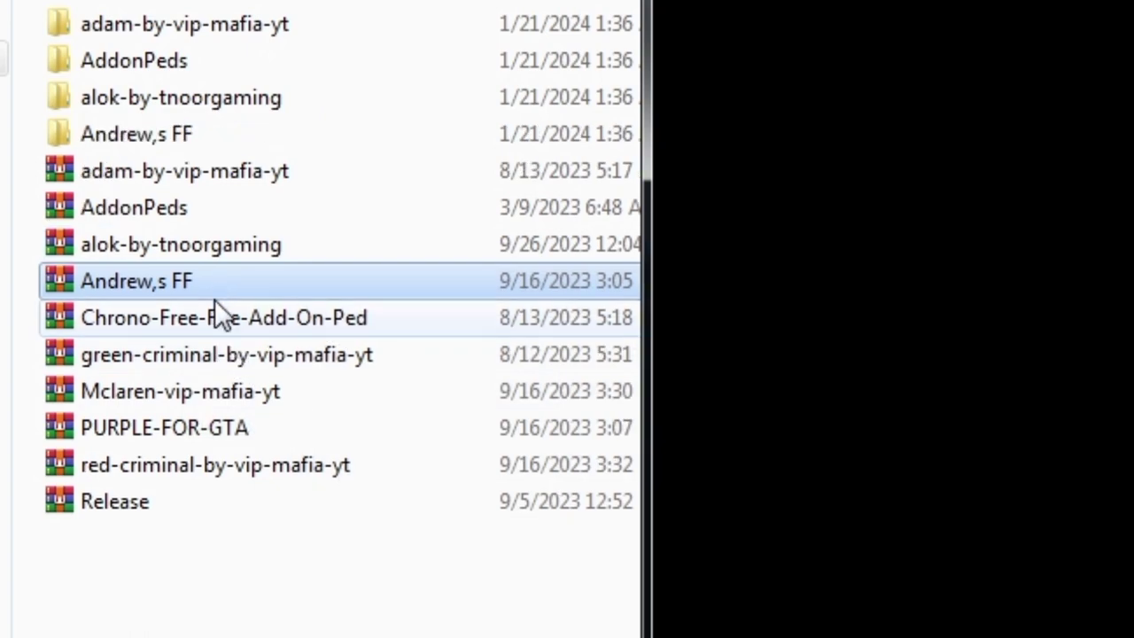
{"action": "right_click", "coordinate": [216, 311]}
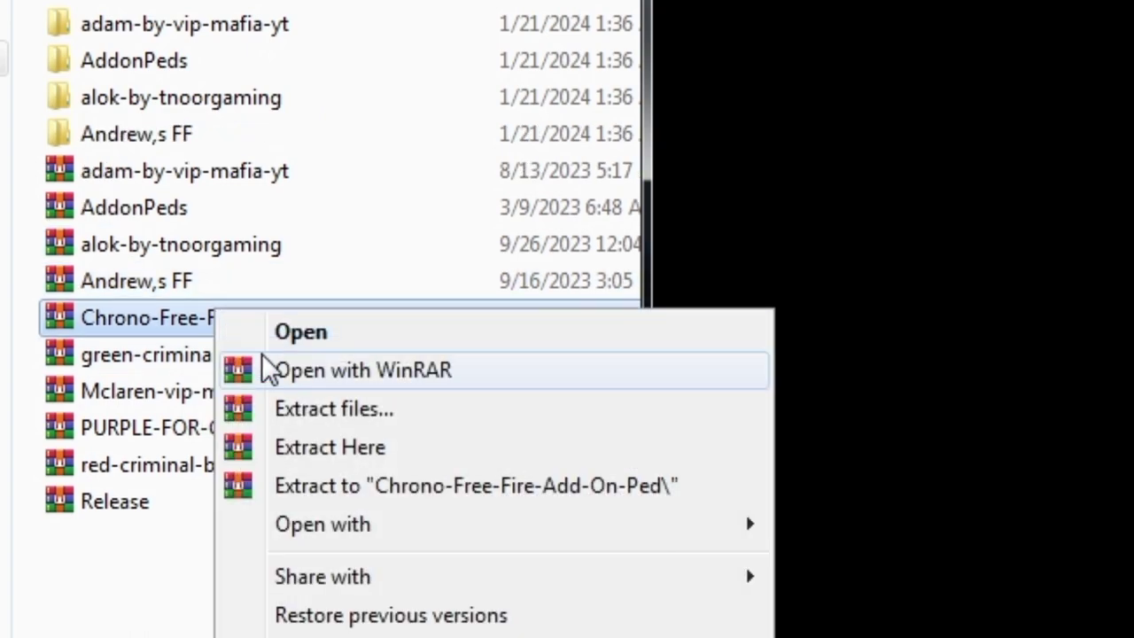
{"action": "left_click", "coordinate": [405, 487]}
{"action": "right_click", "coordinate": [206, 346]}
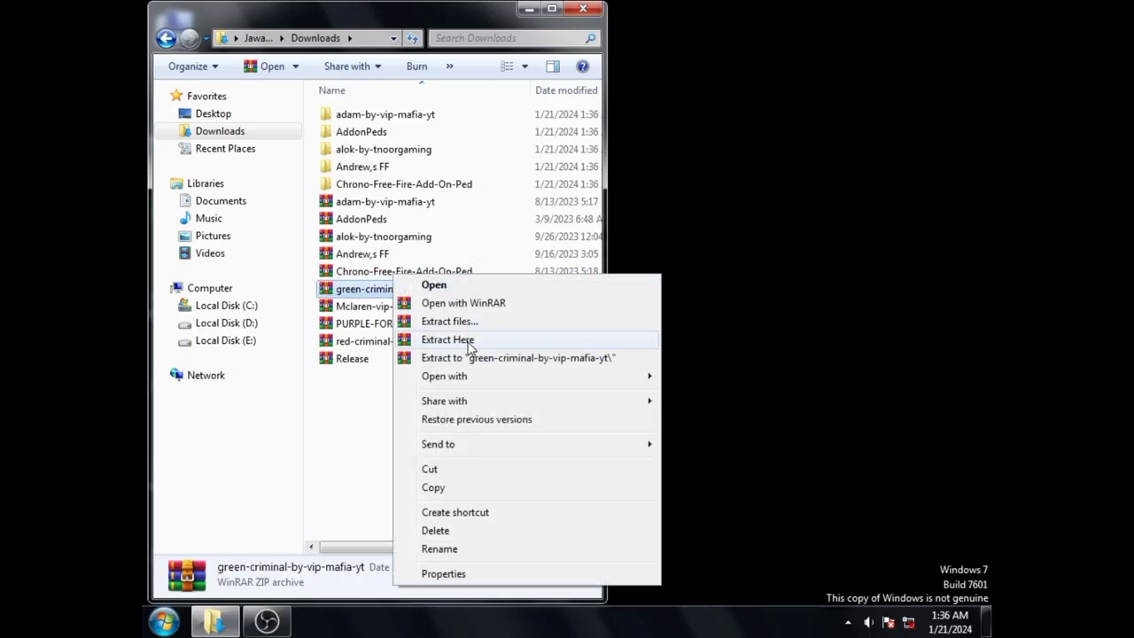
{"action": "left_click", "coordinate": [468, 357]}
Extract the Mclaren-vip-mafia-yt, PURPLE-FOR-GTA, red-criminal-by-vip-mafia-yt and Release archives, each into a folder of its own name
{"action": "right_click", "coordinate": [372, 325]}
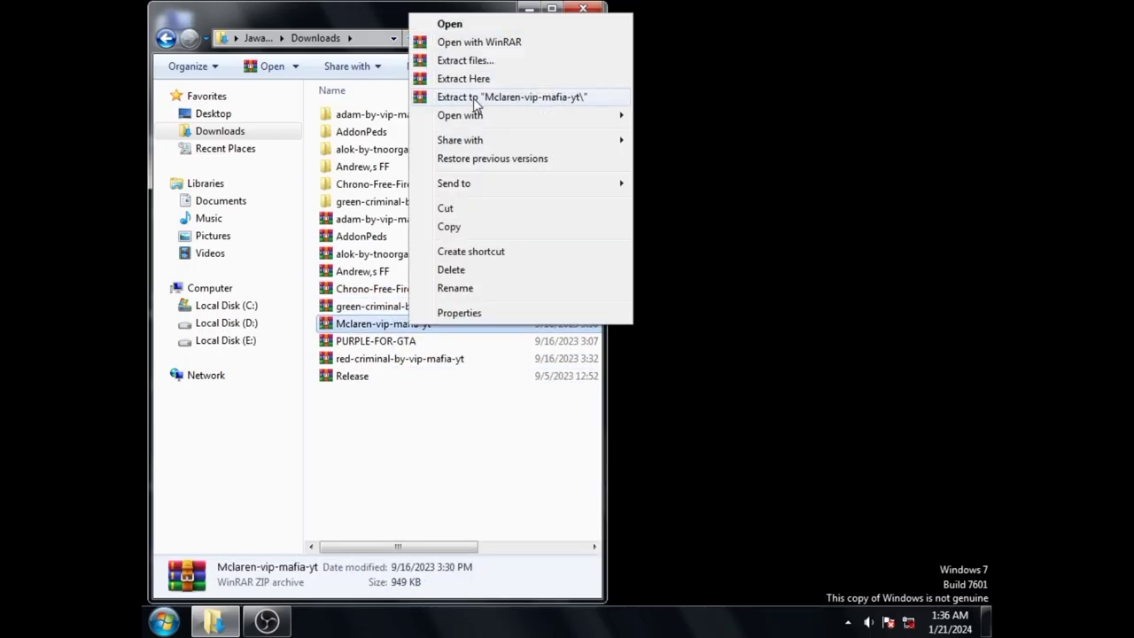
{"action": "left_click", "coordinate": [482, 94]}
{"action": "right_click", "coordinate": [372, 359]}
{"action": "left_click", "coordinate": [481, 109]}
{"action": "right_click", "coordinate": [372, 395]}
{"action": "left_click", "coordinate": [482, 172]}
{"action": "left_click", "coordinate": [373, 428]}
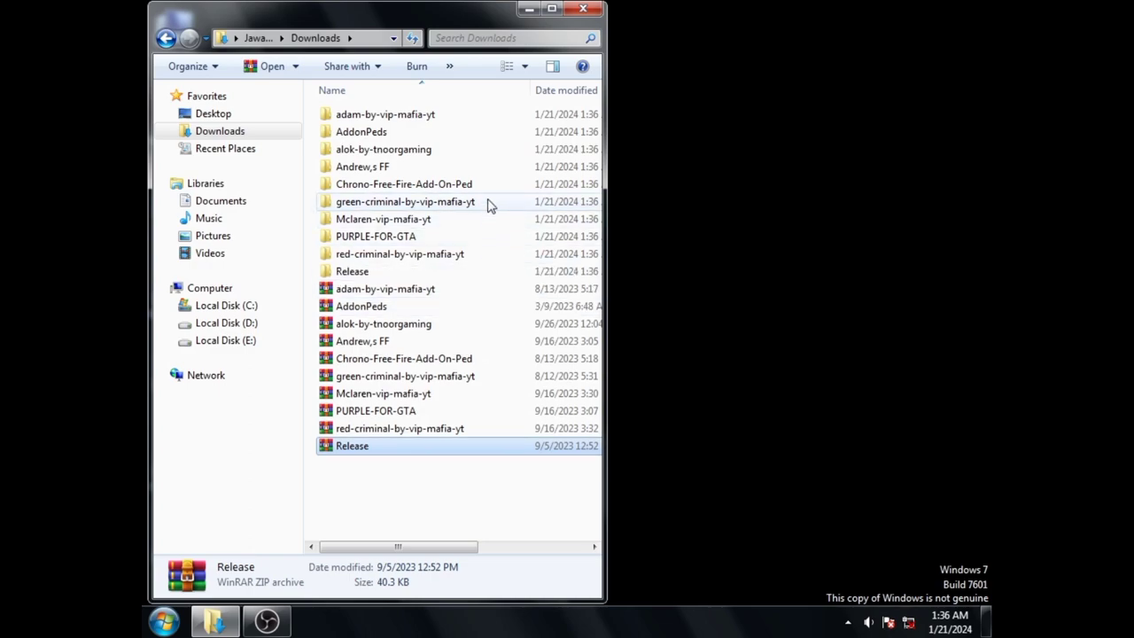
Minimize the Downloads window, open OpenIV for GTA V beside the desktop icons, and enable its editing mode
{"action": "left_click", "coordinate": [526, 11]}
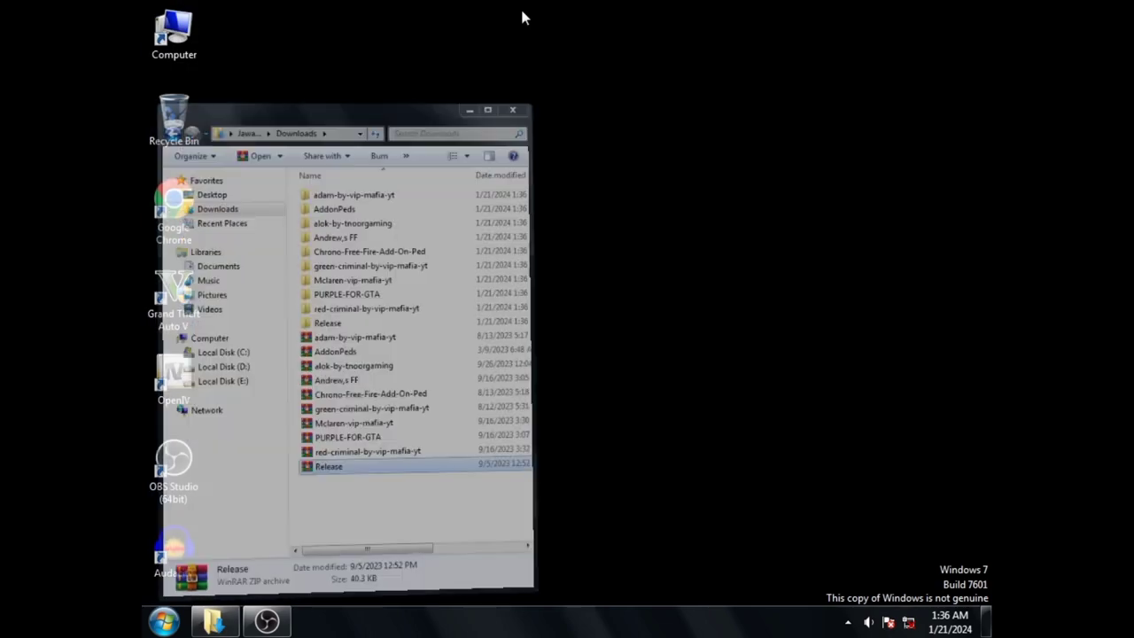
{"action": "left_click", "coordinate": [195, 371]}
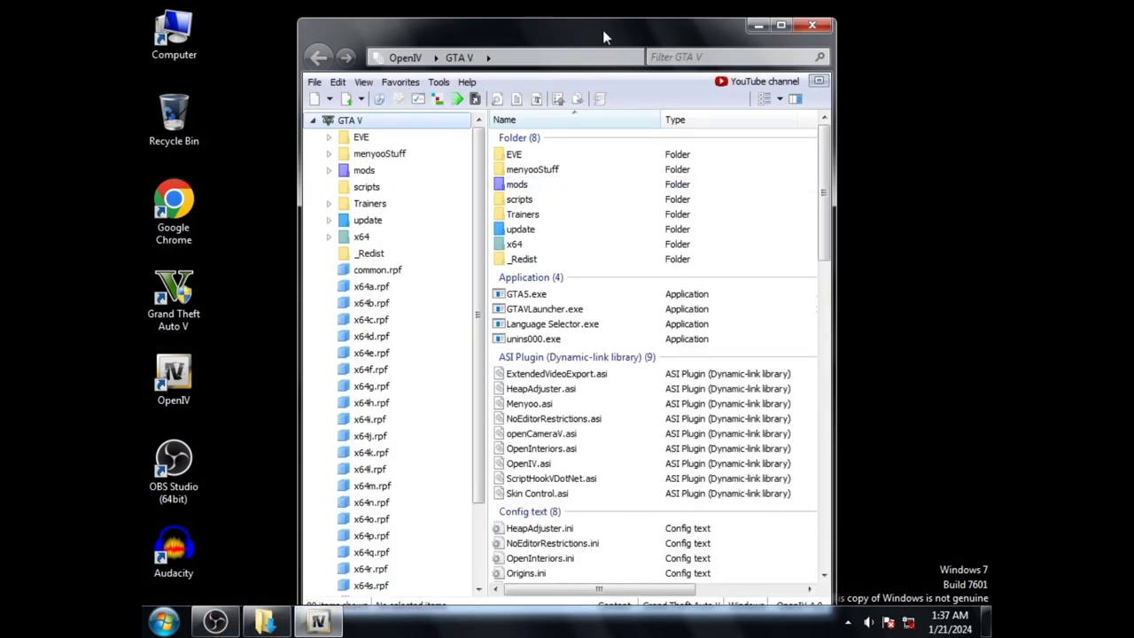
{"action": "left_click_drag", "start_coordinate": [602, 36], "coordinate": [756, 13]}
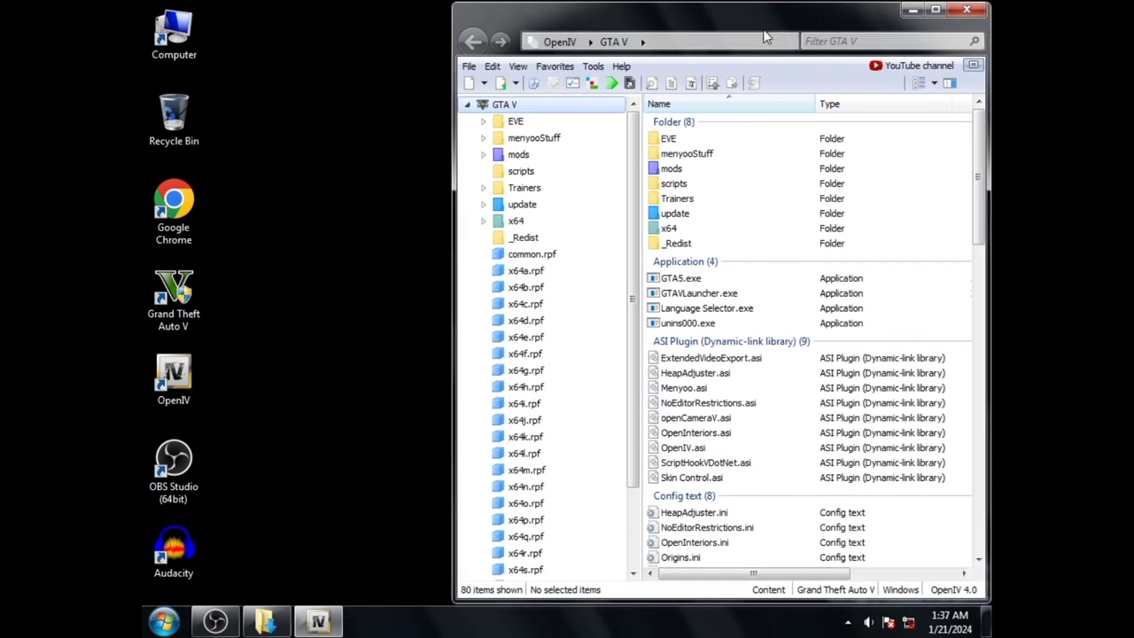
{"action": "left_click", "coordinate": [797, 53]}
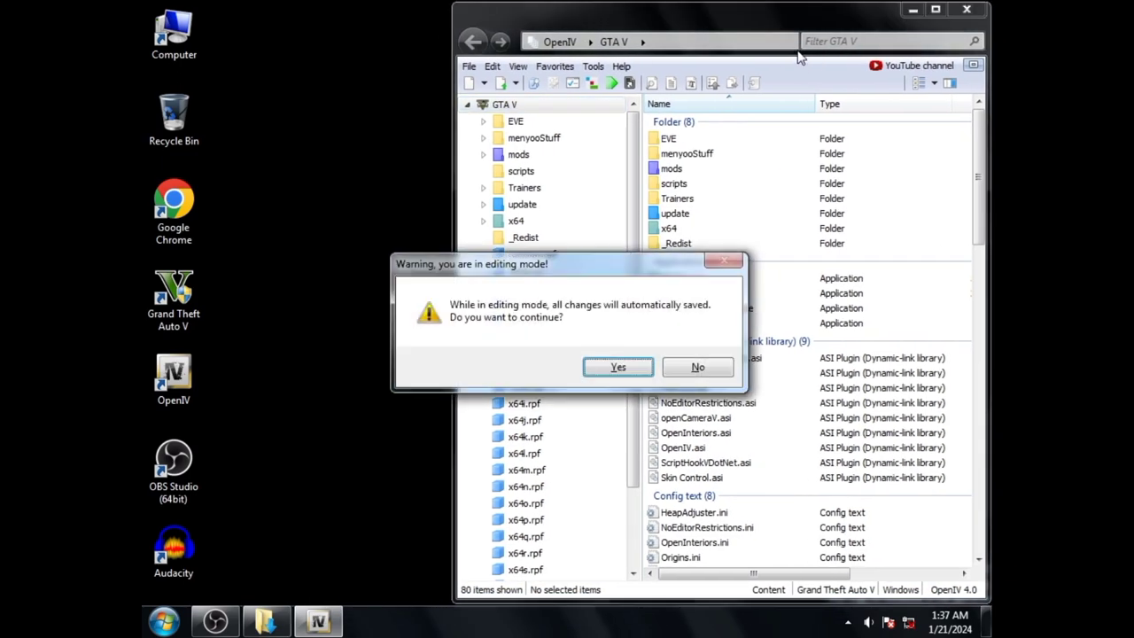
{"action": "left_click", "coordinate": [618, 371]}
{"action": "left_click_drag", "start_coordinate": [451, 404], "coordinate": [480, 400]}
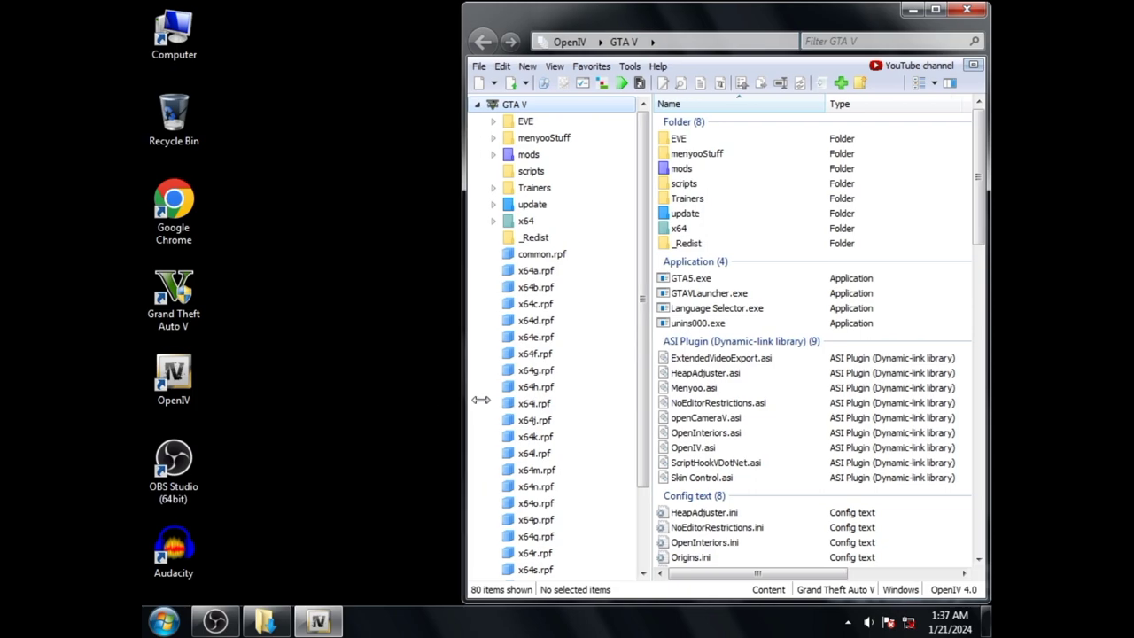
Open the dlcpacks folder under mods > update > x64 in the GTA V files
{"action": "left_click", "coordinate": [742, 174]}
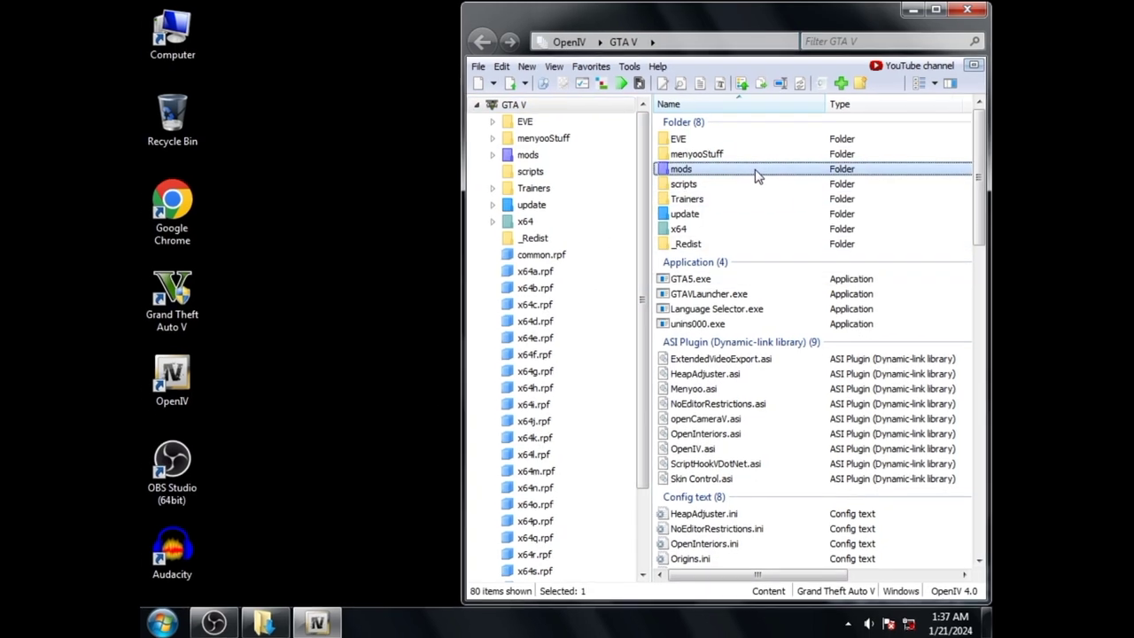
{"action": "double_click", "coordinate": [752, 174]}
{"action": "double_click", "coordinate": [737, 321]}
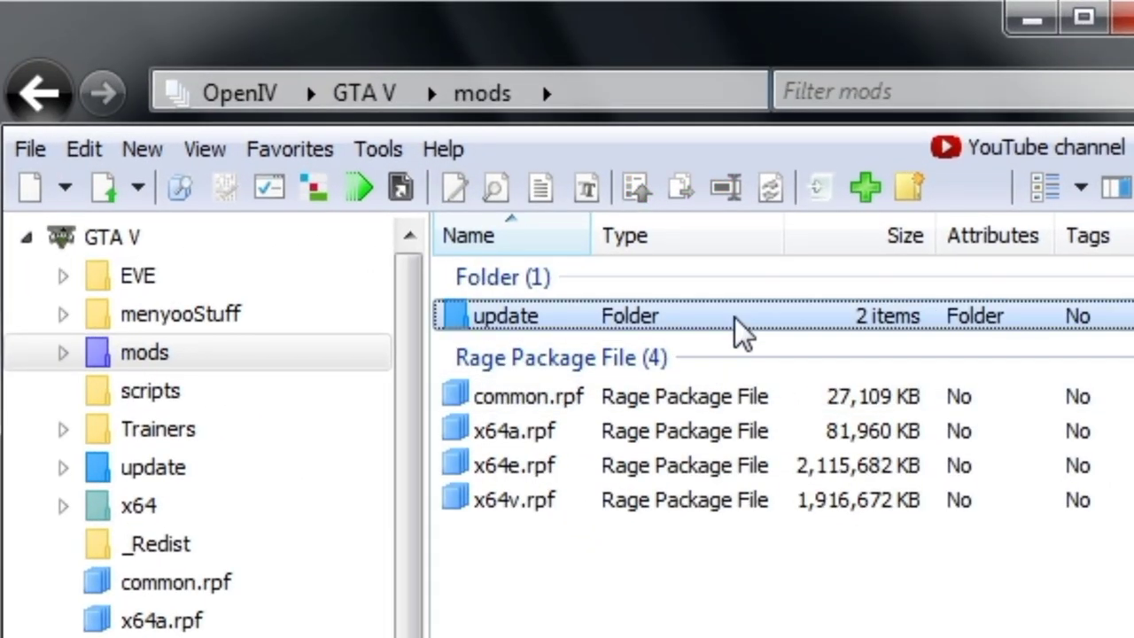
{"action": "double_click", "coordinate": [718, 320]}
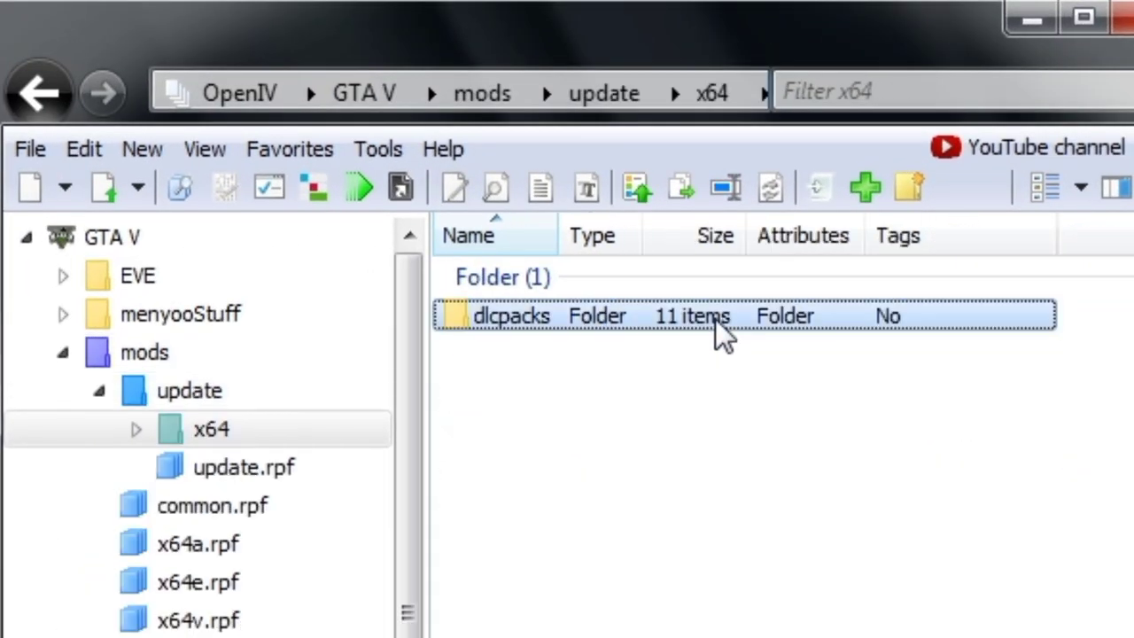
{"action": "double_click", "coordinate": [716, 320]}
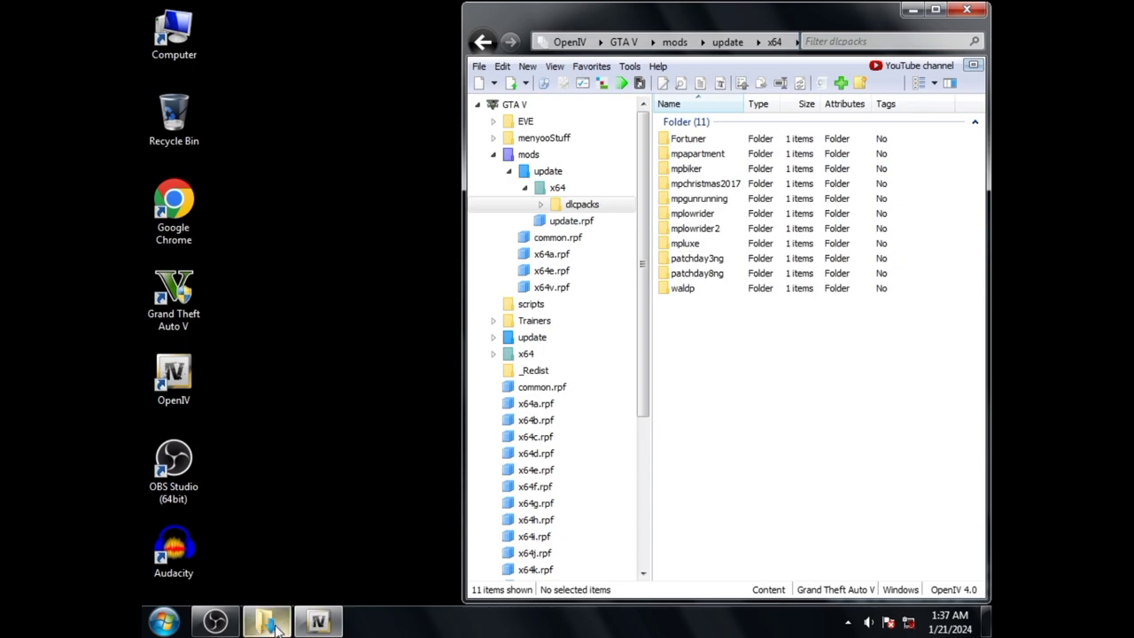
Copy the addonpeds folder from the extracted AddonPeds > dlcpacks folder in Windows Explorer into the dlcpacks folder open in OpenIV
{"action": "left_click", "coordinate": [276, 624]}
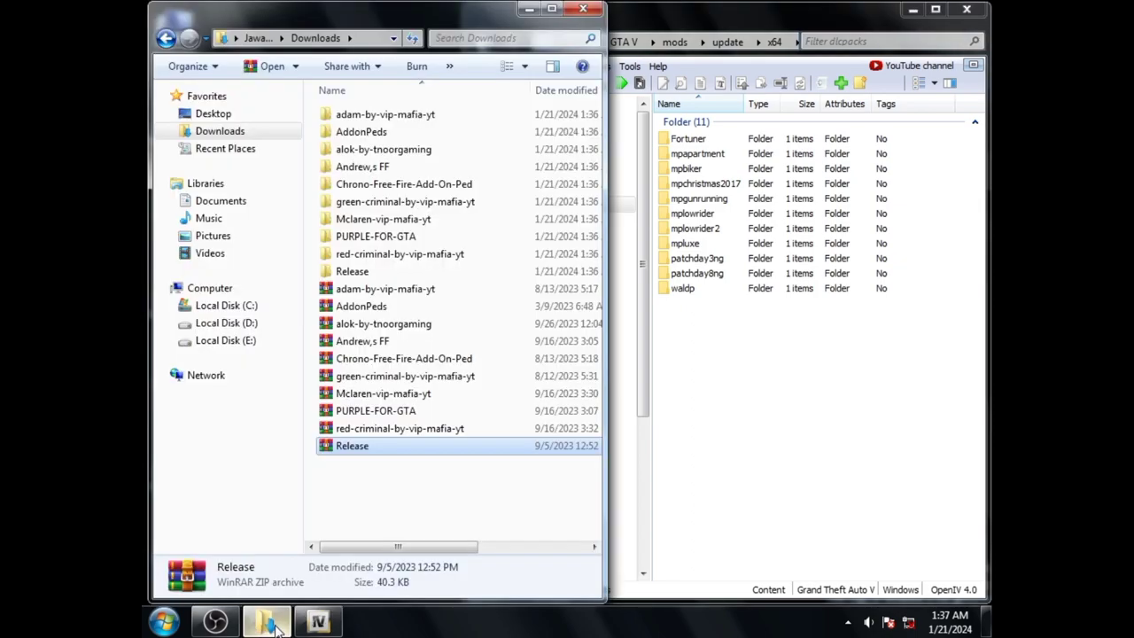
{"action": "left_click", "coordinate": [387, 132]}
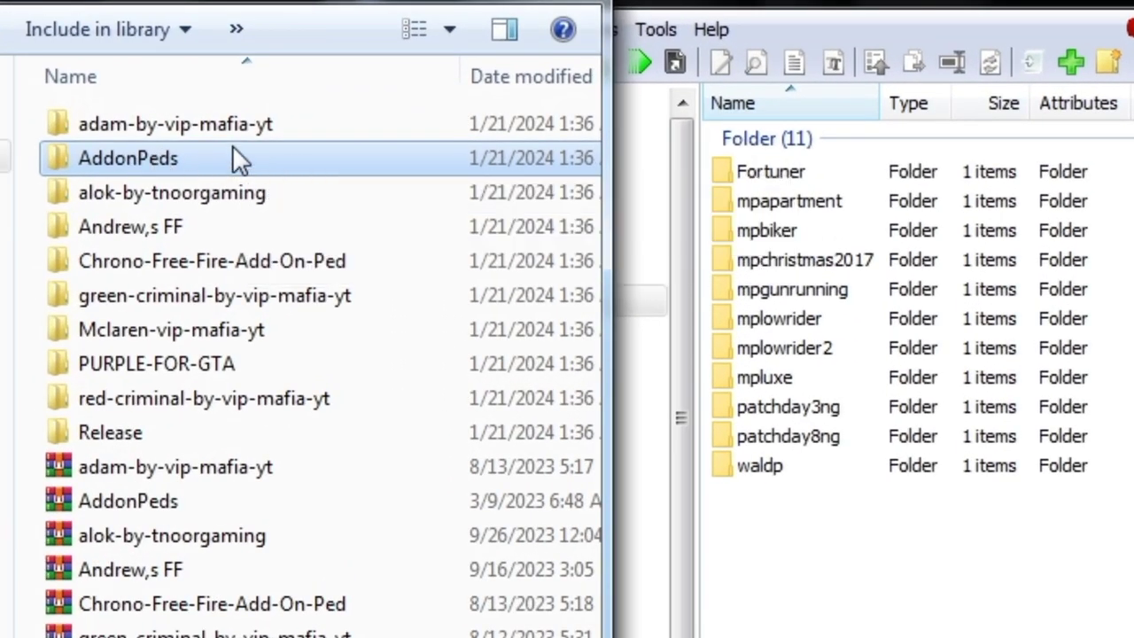
{"action": "double_click", "coordinate": [238, 160]}
{"action": "double_click", "coordinate": [188, 124]}
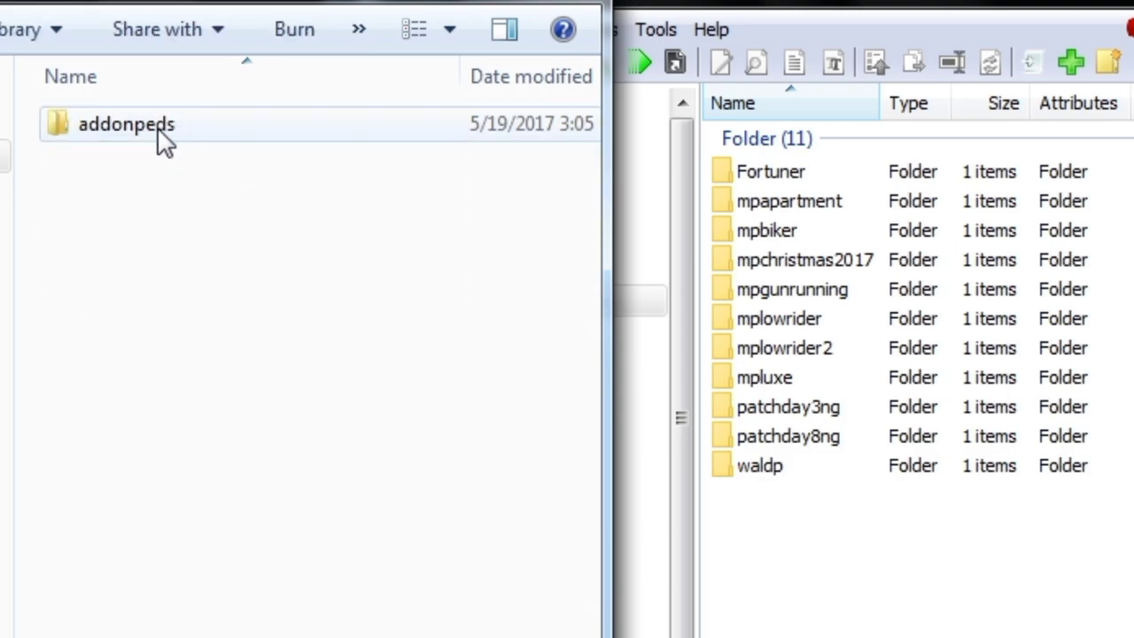
{"action": "left_click_drag", "start_coordinate": [164, 142], "coordinate": [810, 529]}
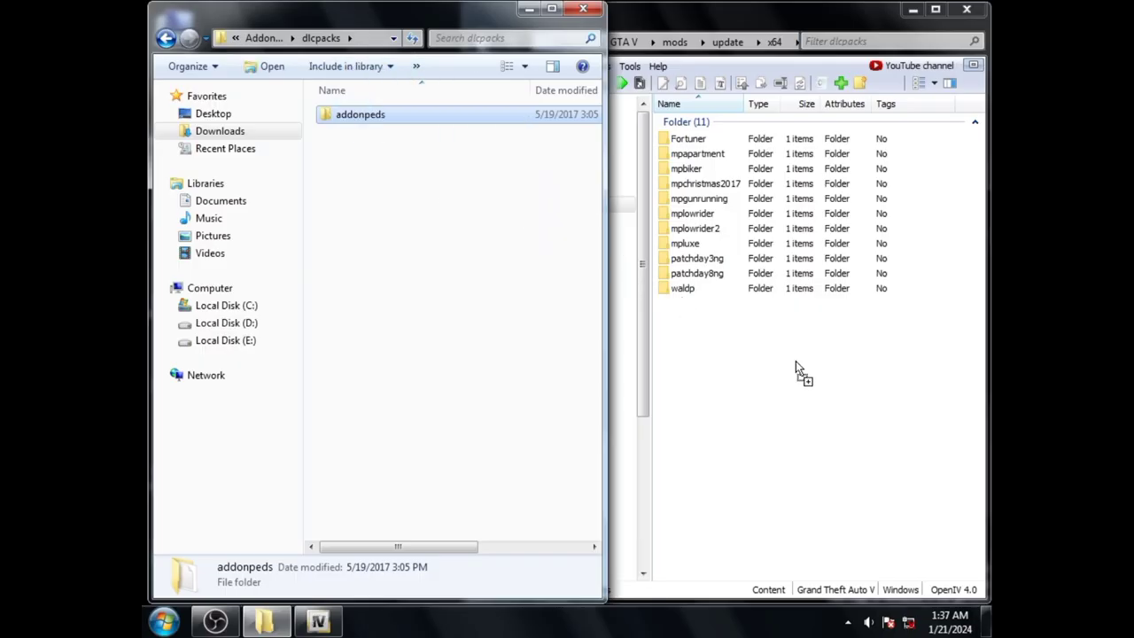
{"action": "left_click_drag", "start_coordinate": [796, 369], "coordinate": [795, 368]}
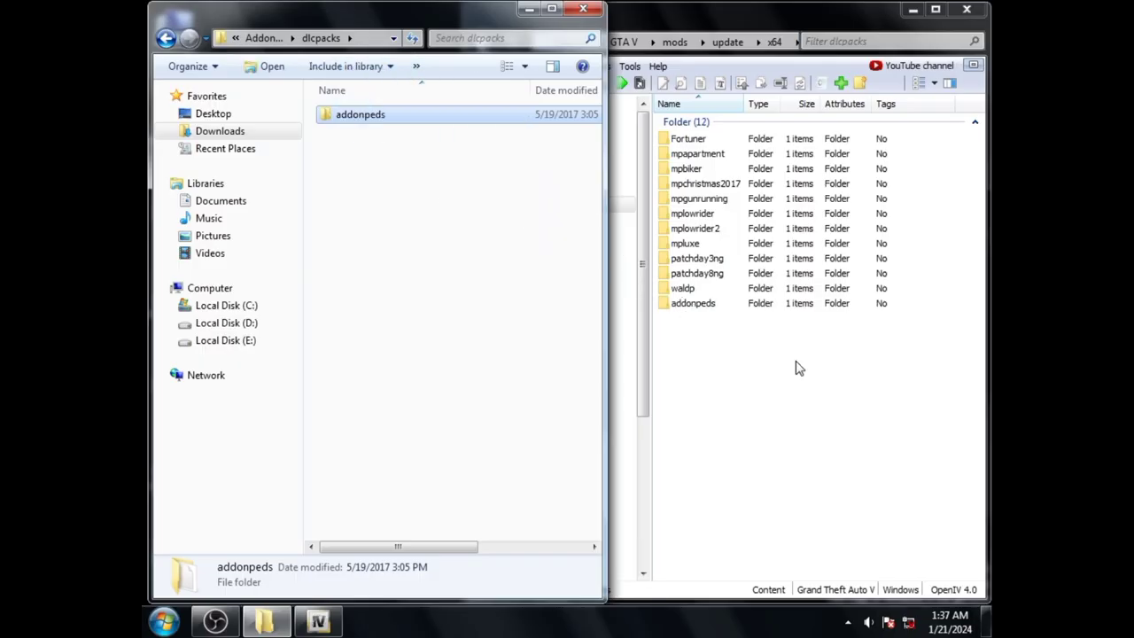
Narrow the Explorer window and return it to the extracted AddonPeds folder, and go back to the GTA V root folder in OpenIV
{"action": "left_click_drag", "start_coordinate": [607, 364], "coordinate": [564, 361]}
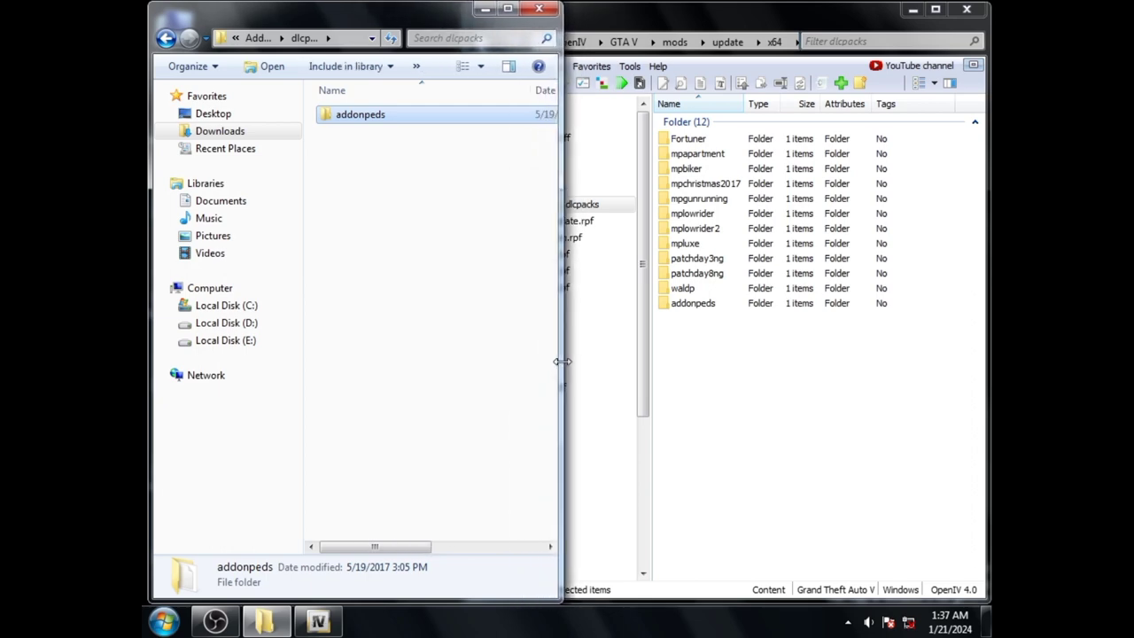
{"action": "left_click", "coordinate": [166, 39]}
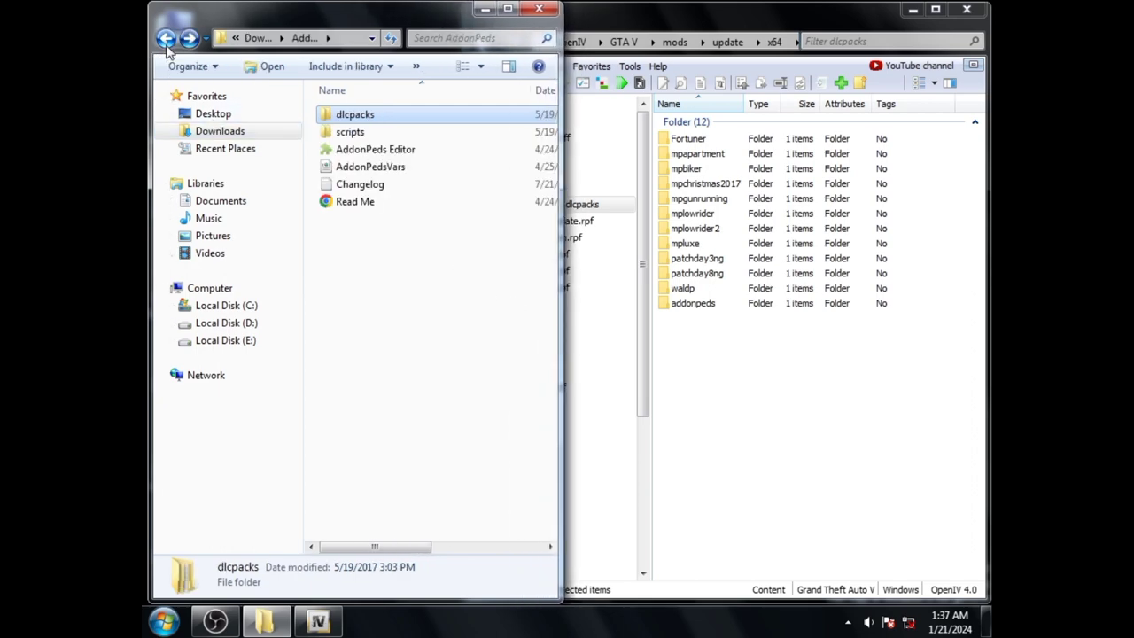
{"action": "left_click", "coordinate": [742, 22]}
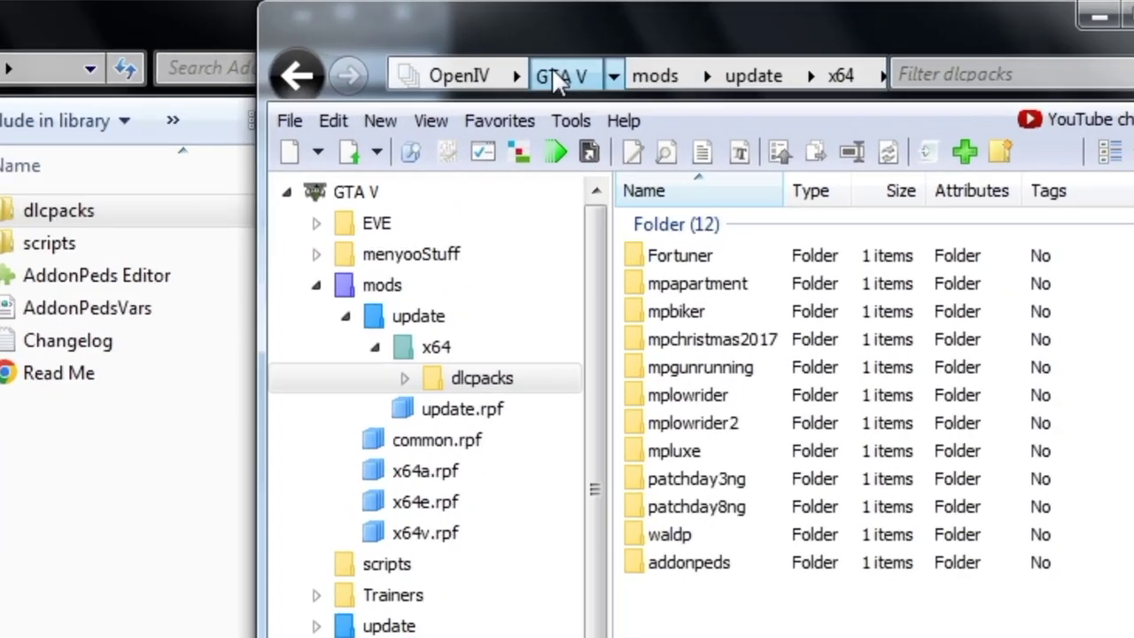
{"action": "left_click", "coordinate": [620, 42]}
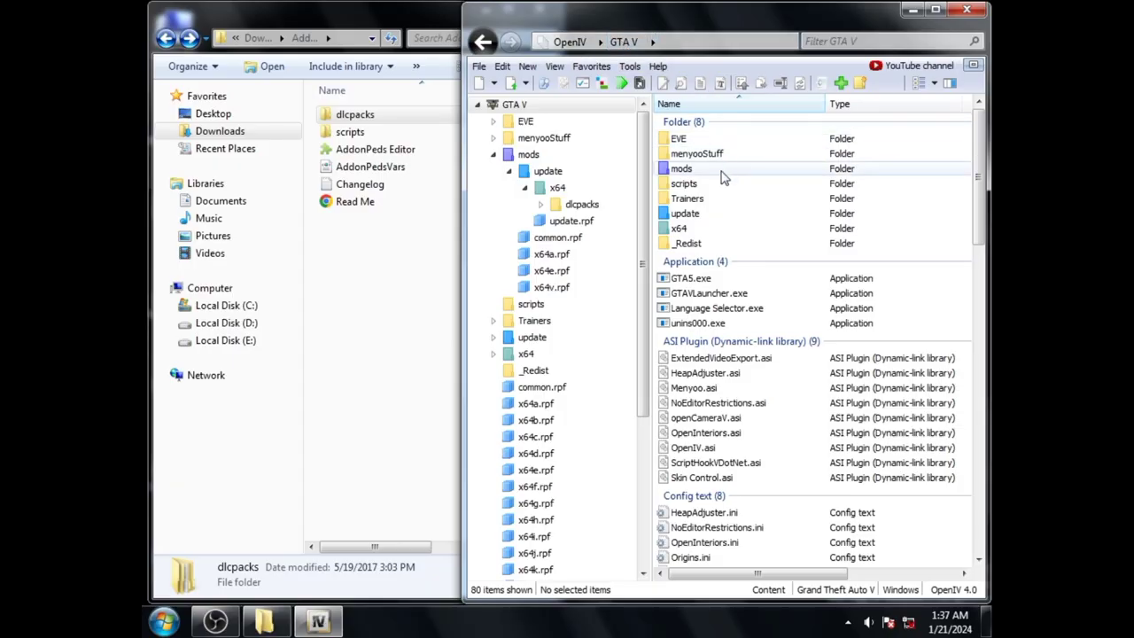
Open the common > data folder inside update.rpf under mods > update in the GTA V files
{"action": "double_click", "coordinate": [652, 512]}
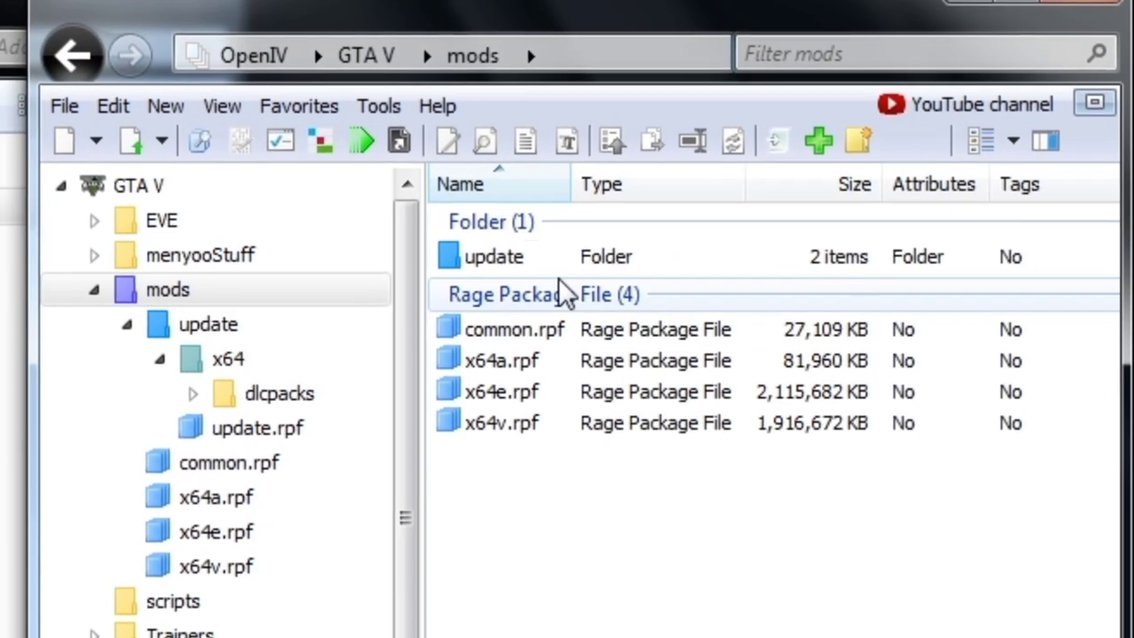
{"action": "double_click", "coordinate": [624, 179]}
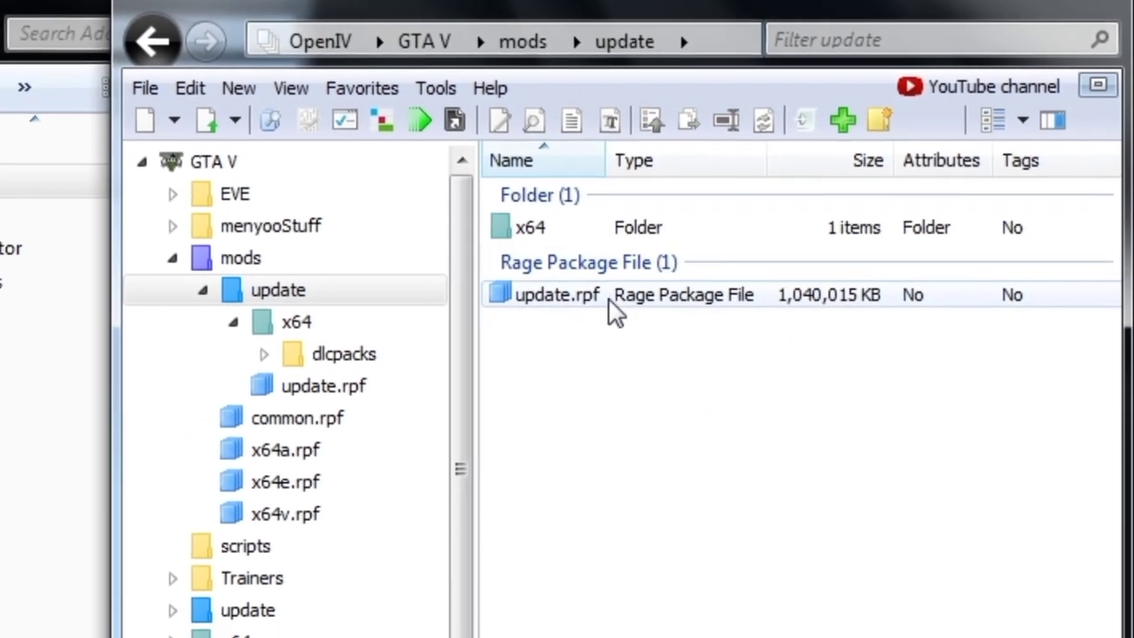
{"action": "double_click", "coordinate": [612, 301]}
{"action": "double_click", "coordinate": [636, 225]}
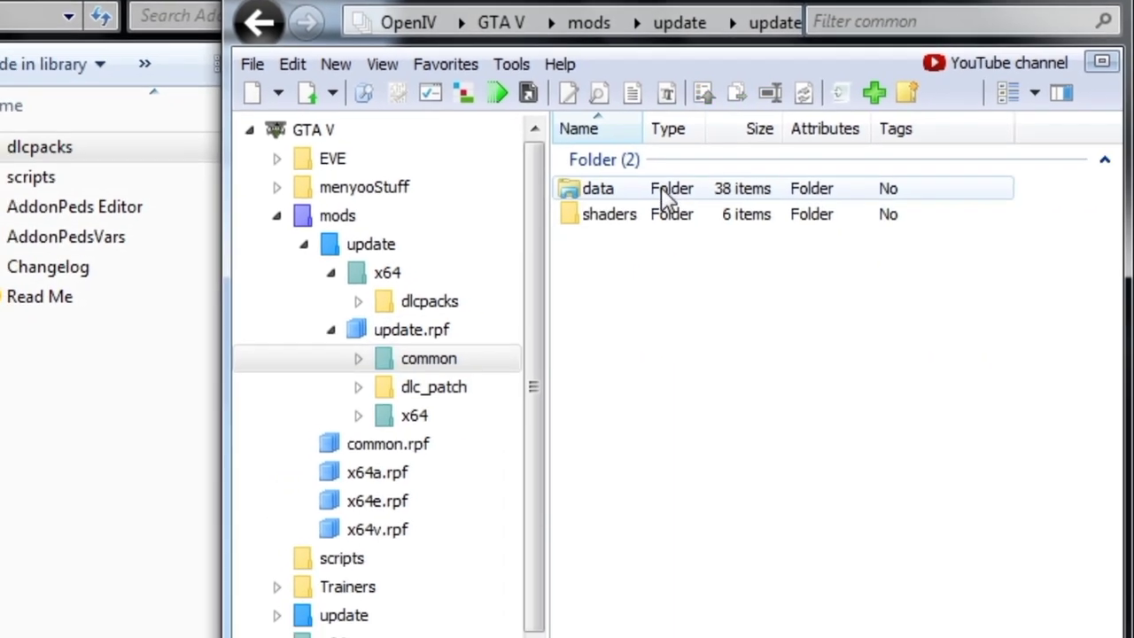
{"action": "double_click", "coordinate": [667, 196]}
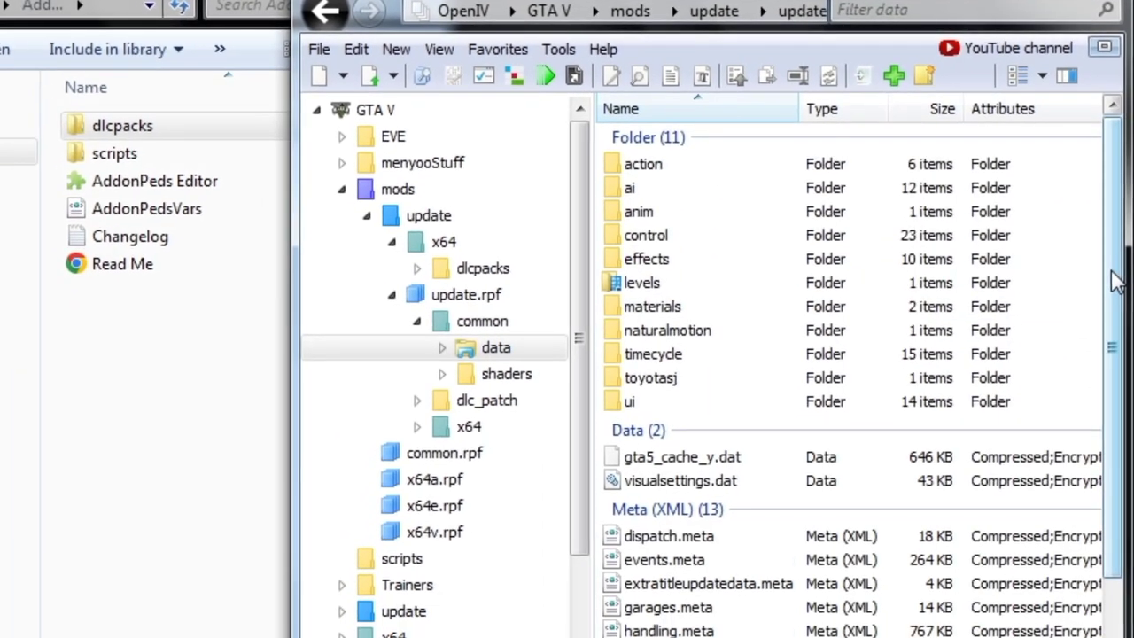
Open dlclist.xml from the data folder for editing and reposition the text editor window
{"action": "scroll", "coordinate": [1119, 604], "scroll_direction": "down", "scroll_amount": 5}
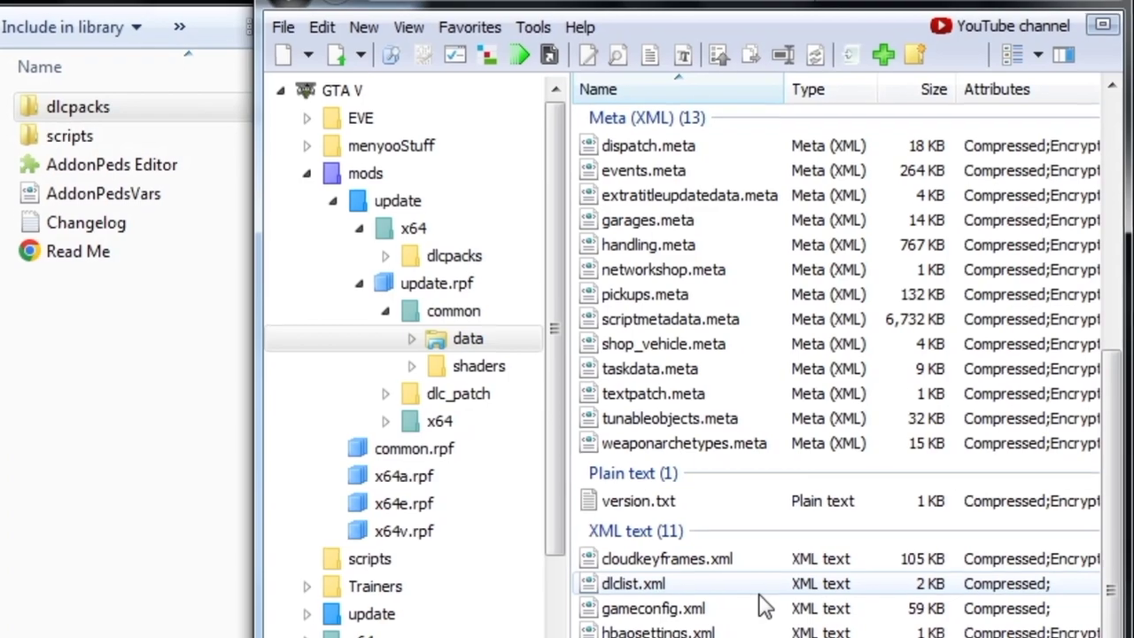
{"action": "right_click", "coordinate": [727, 583]}
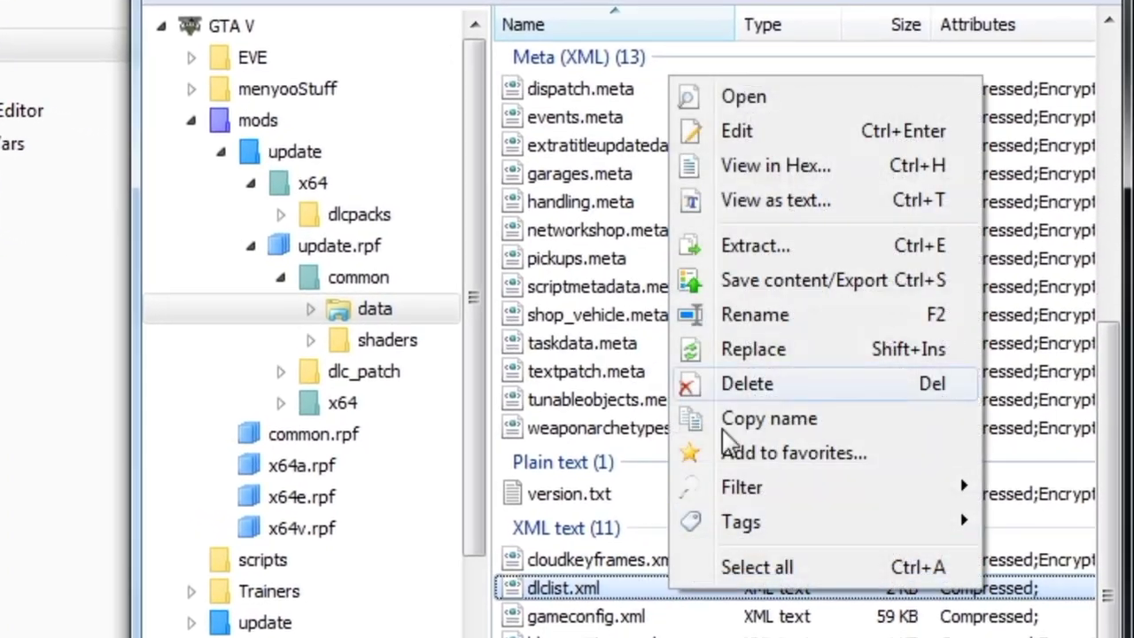
{"action": "left_click", "coordinate": [802, 133]}
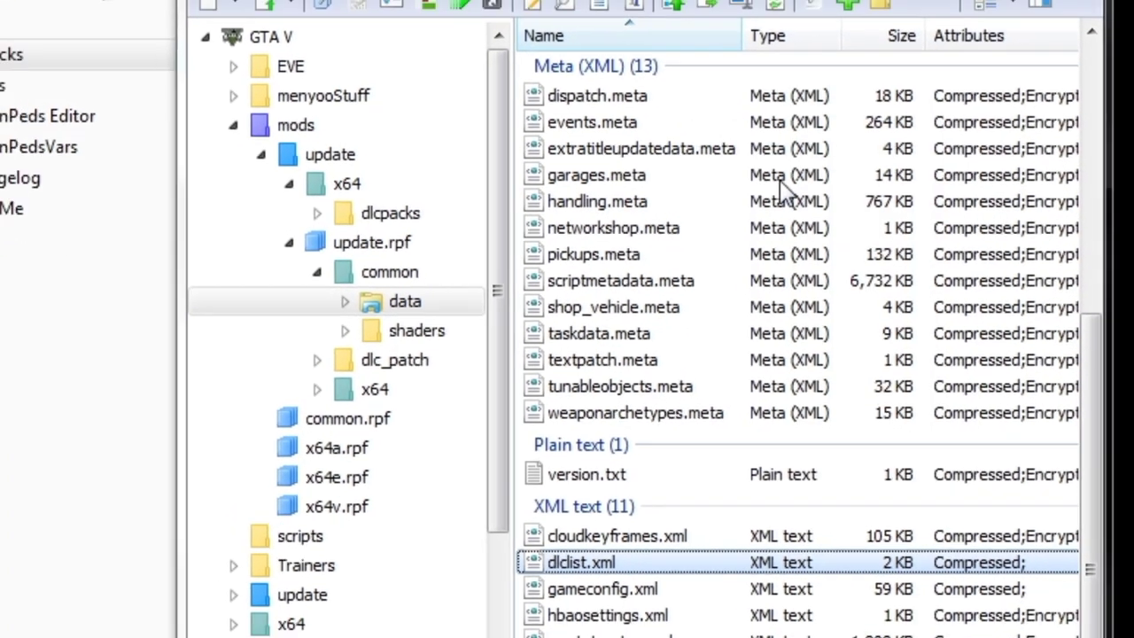
{"action": "left_click_drag", "start_coordinate": [803, 109], "coordinate": [672, 102]}
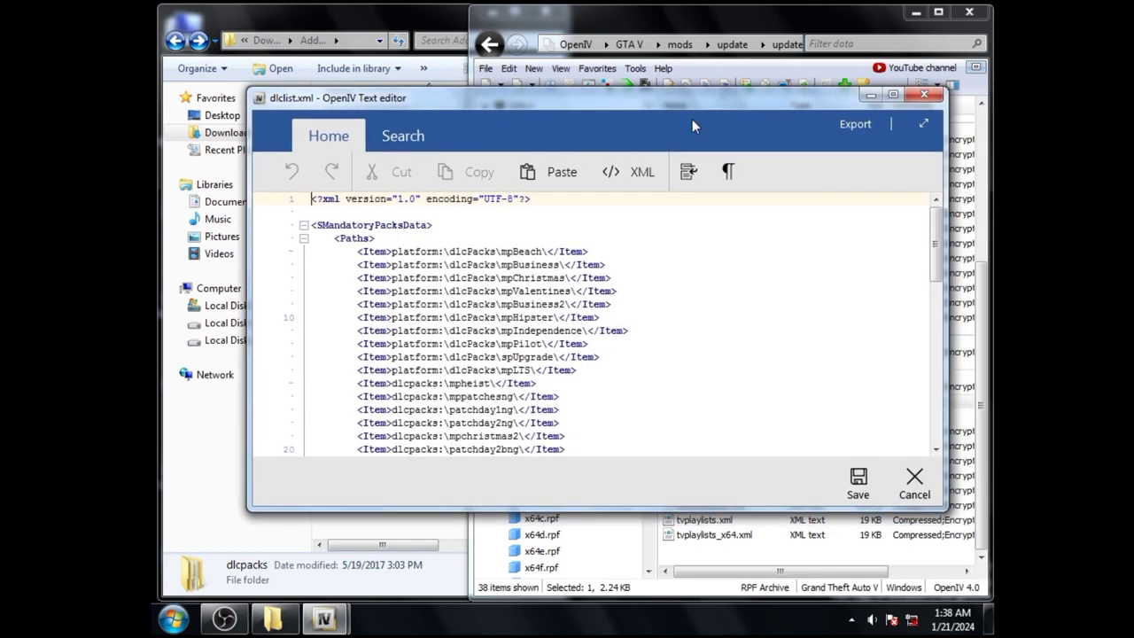
Copy the patchday15ng item line in dlclist.xml and paste it on a new line below the last Fortuner item
{"action": "left_click_drag", "start_coordinate": [935, 254], "coordinate": [936, 400]}
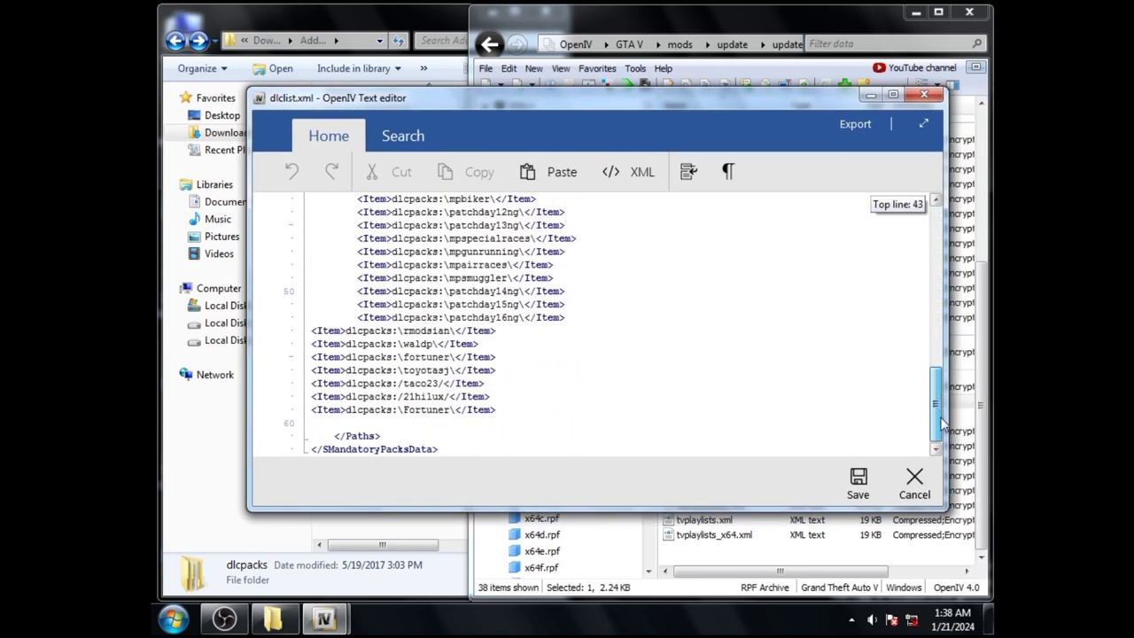
{"action": "left_click_drag", "start_coordinate": [603, 305], "coordinate": [359, 305]}
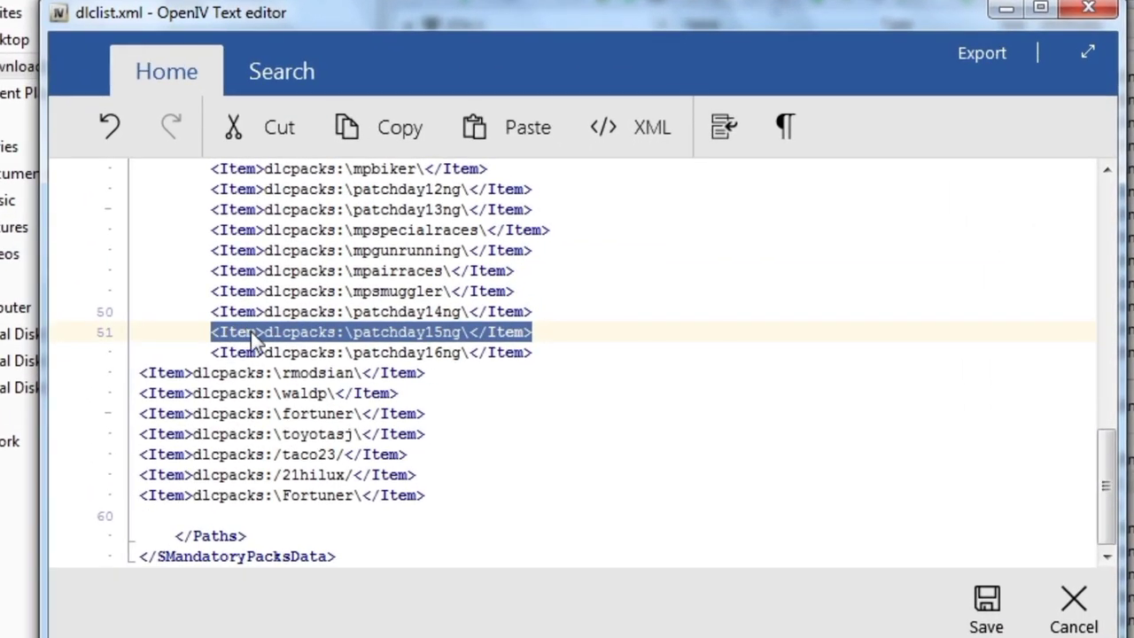
{"action": "right_click", "coordinate": [272, 328]}
{"action": "left_click", "coordinate": [312, 377]}
{"action": "left_click", "coordinate": [463, 501]}
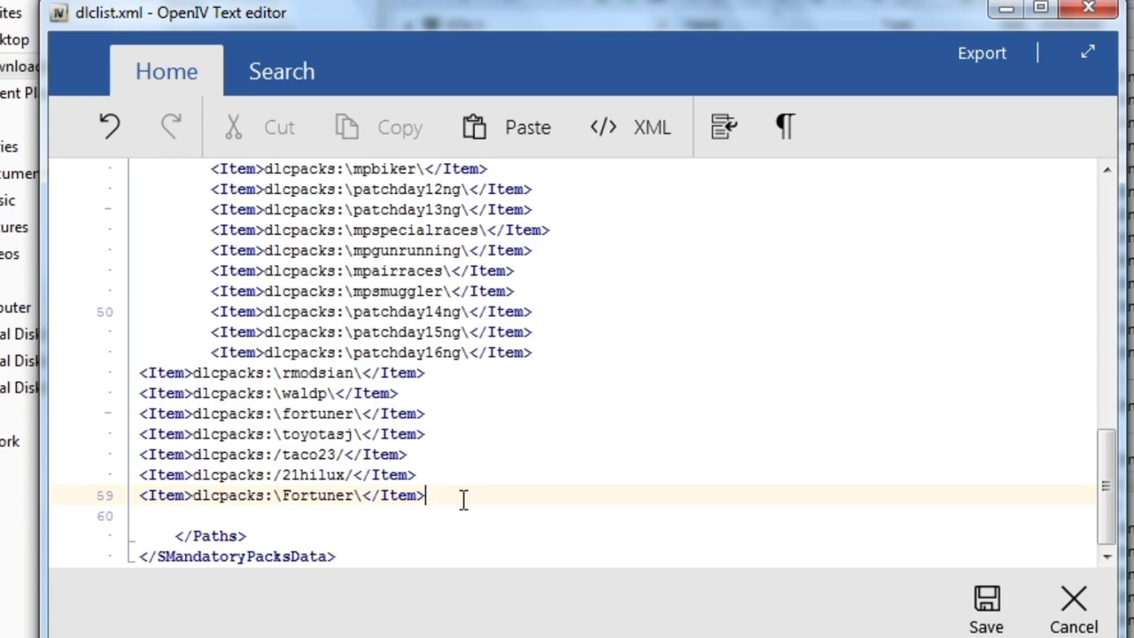
{"action": "key", "text": "Return"}
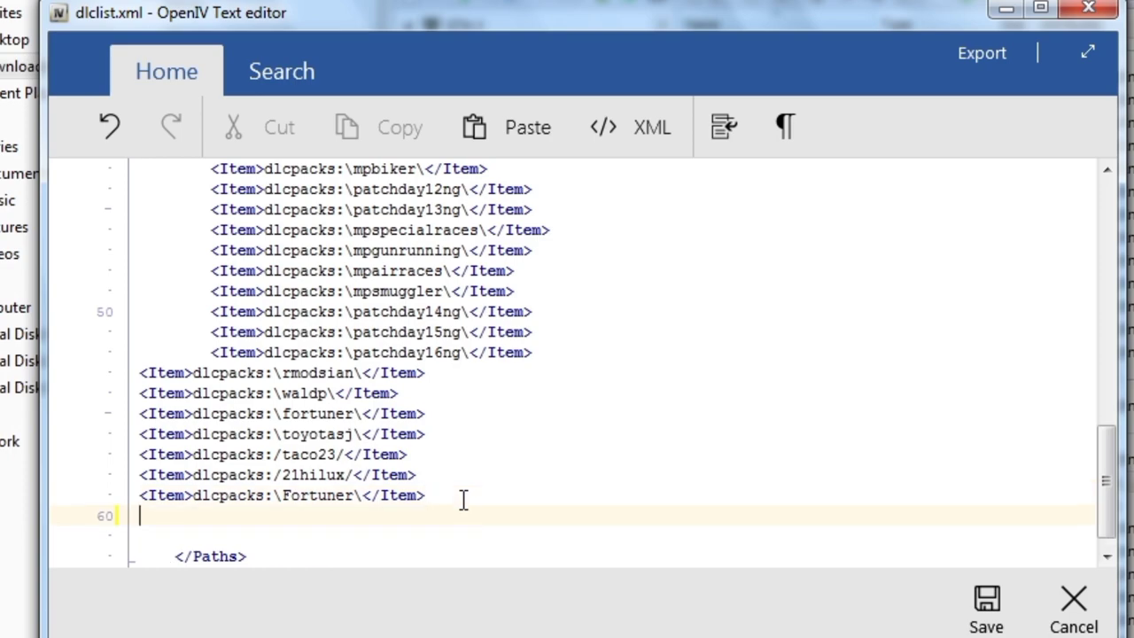
{"action": "right_click", "coordinate": [246, 516]}
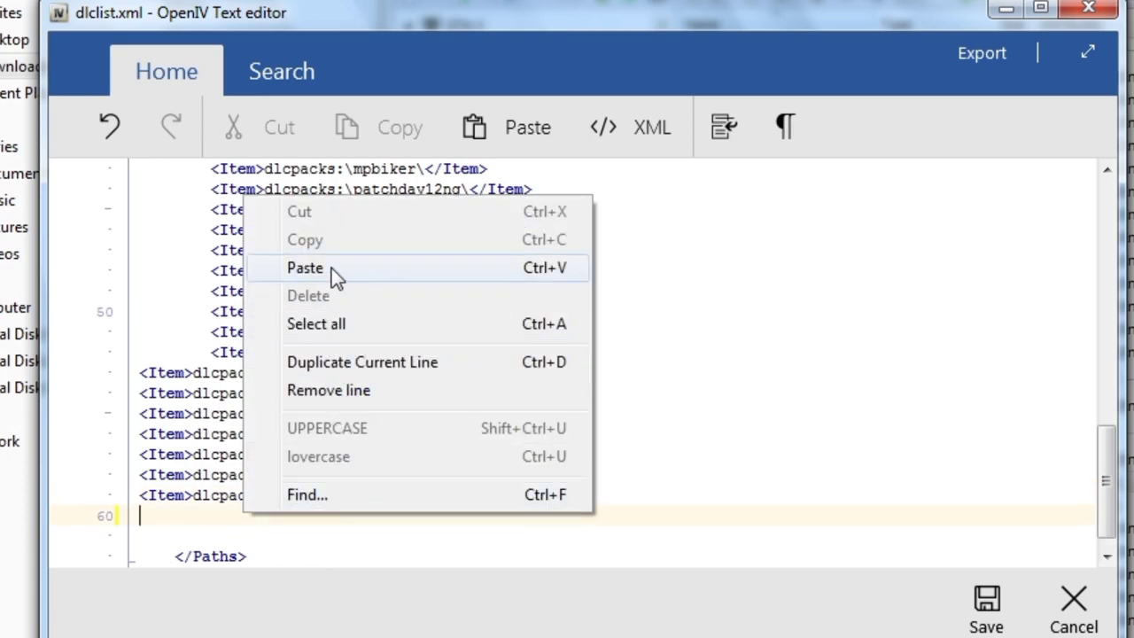
{"action": "left_click", "coordinate": [335, 269]}
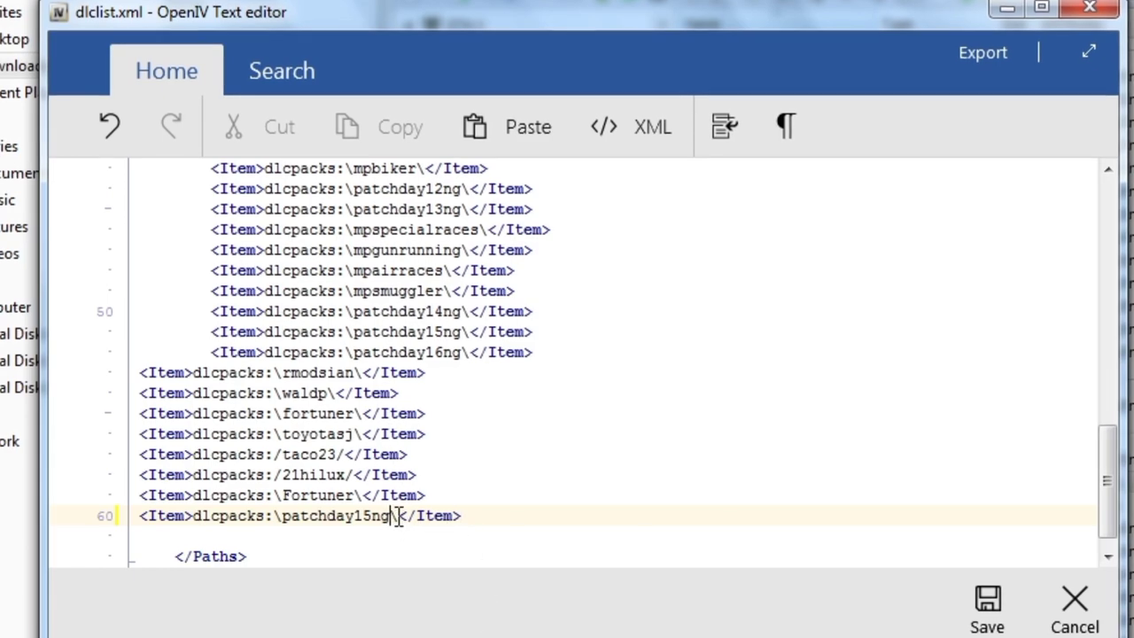
Replace patchday15ng with addonpeds in the pasted item line and save dlclist.xml
{"action": "left_click_drag", "start_coordinate": [394, 516], "coordinate": [290, 523]}
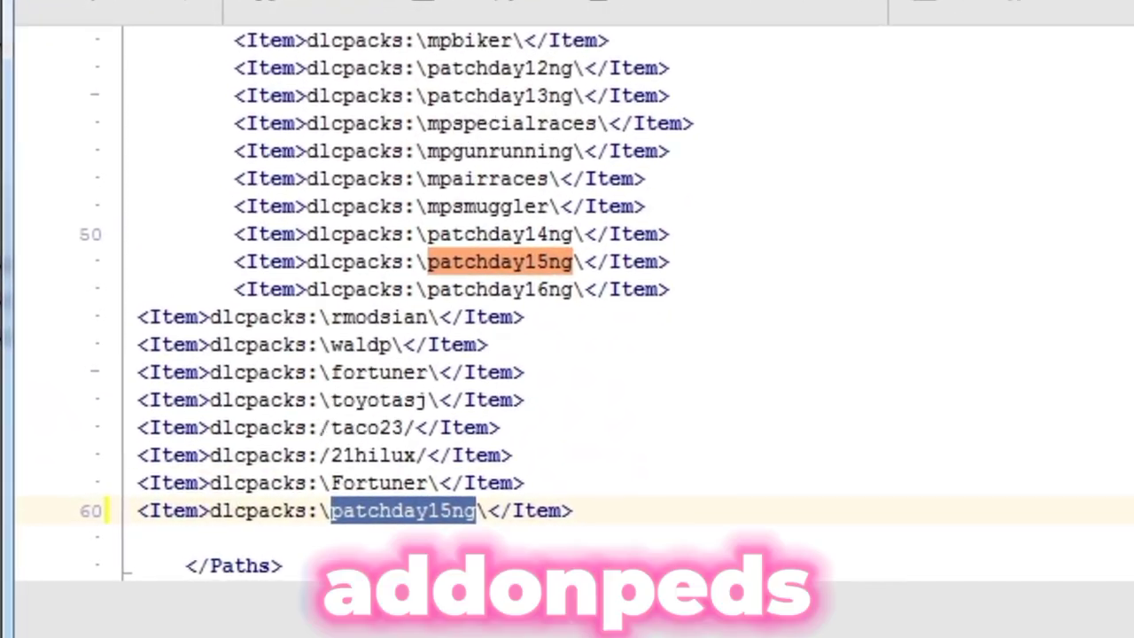
{"action": "key", "text": "BackSpace"}
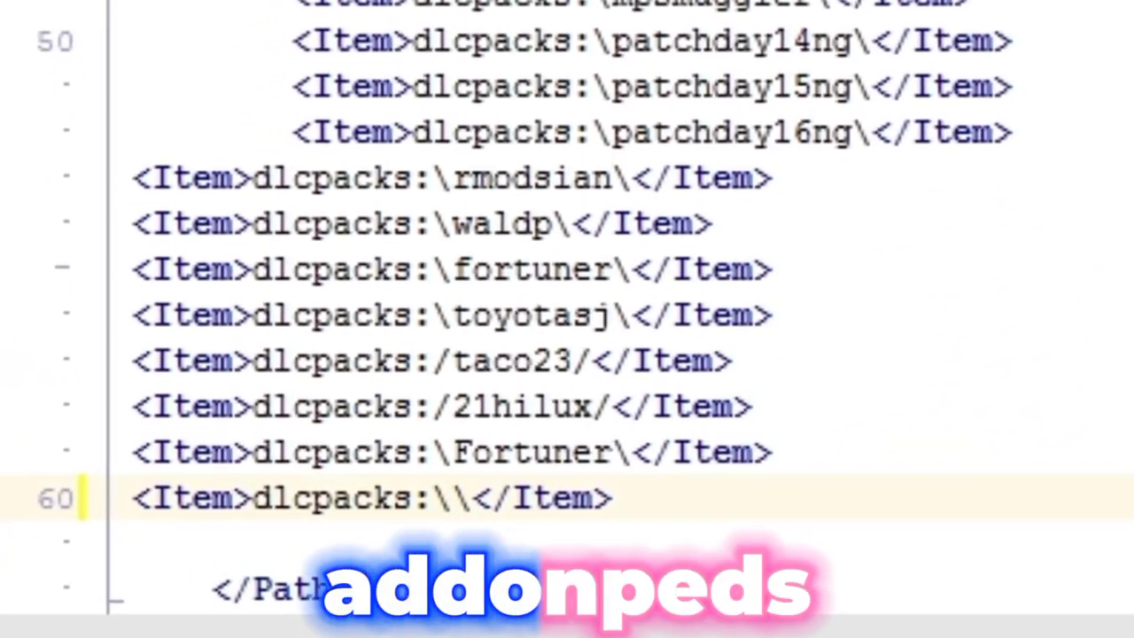
{"action": "type", "text": "addo"}
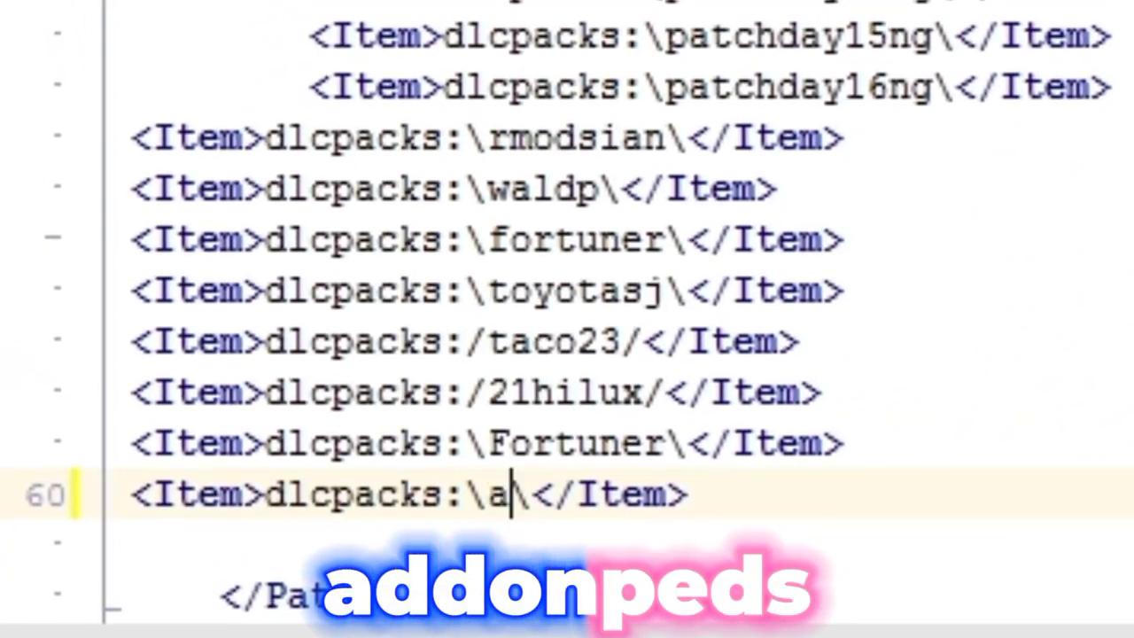
{"action": "type", "text": "npeds"}
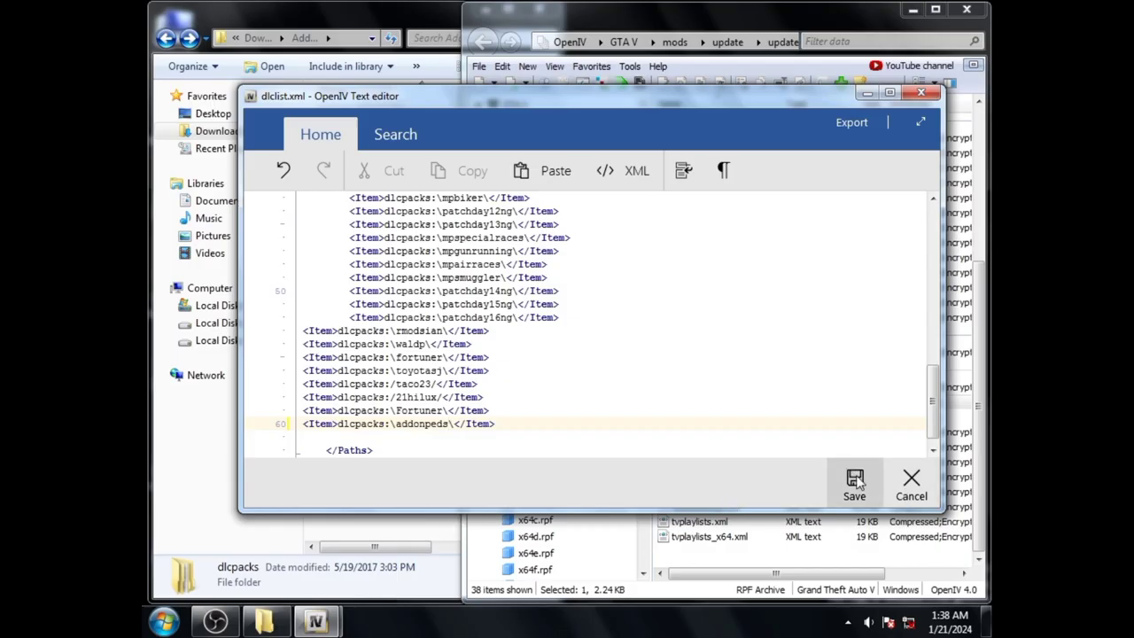
{"action": "left_click", "coordinate": [855, 483]}
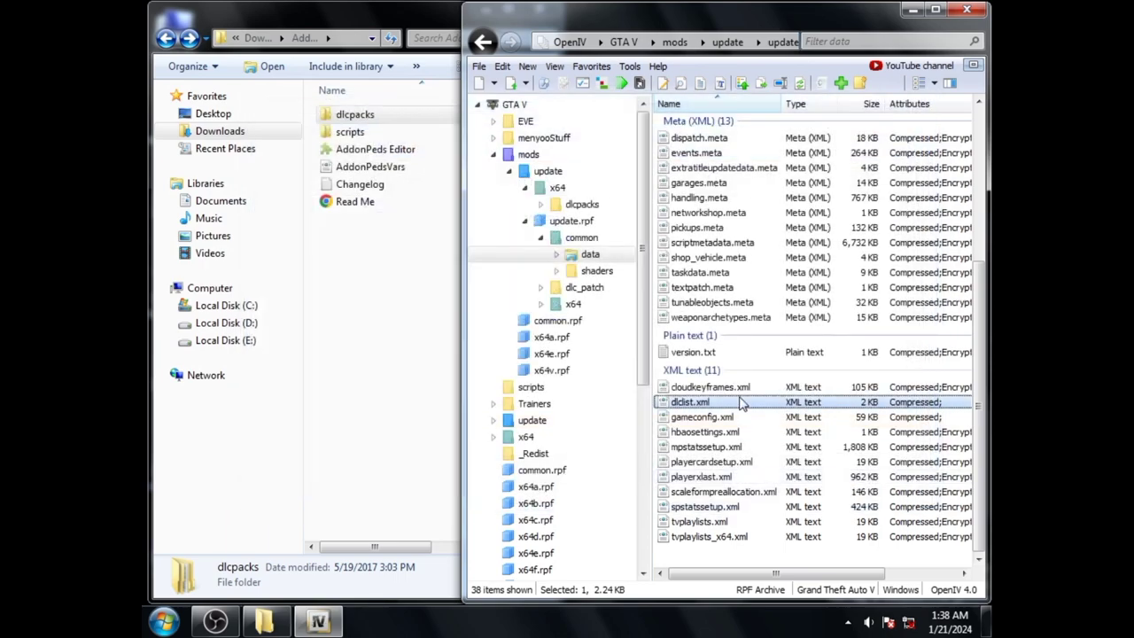
Return OpenIV to the GTA V root folder and minimize the OpenIV and Explorer windows
{"action": "left_click", "coordinate": [624, 42]}
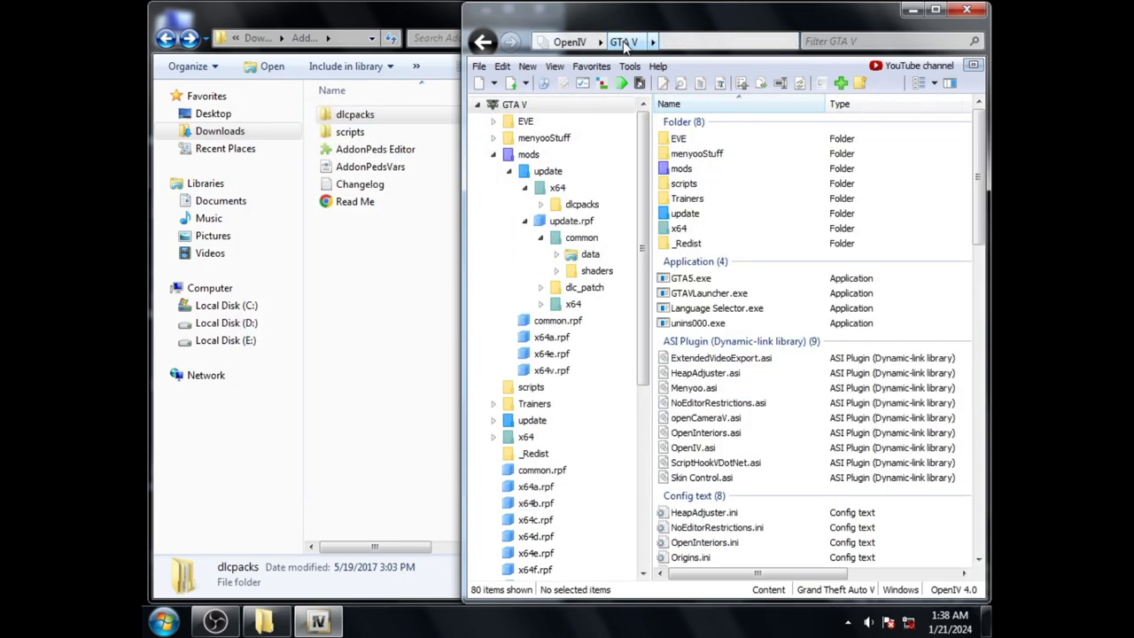
{"action": "left_click", "coordinate": [910, 11]}
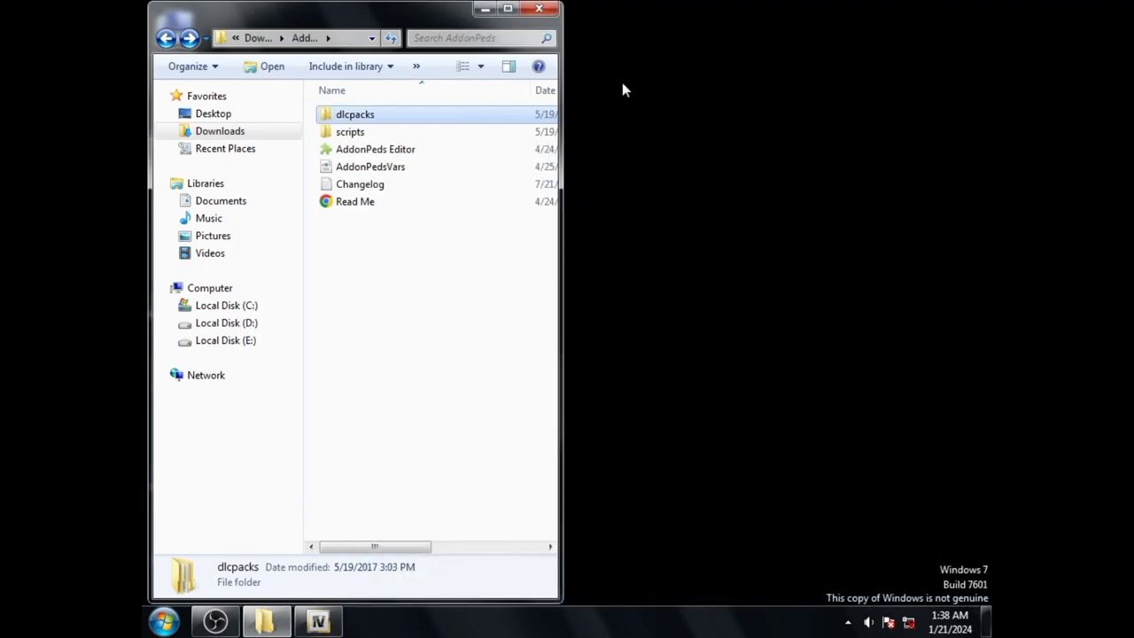
{"action": "left_click", "coordinate": [485, 10]}
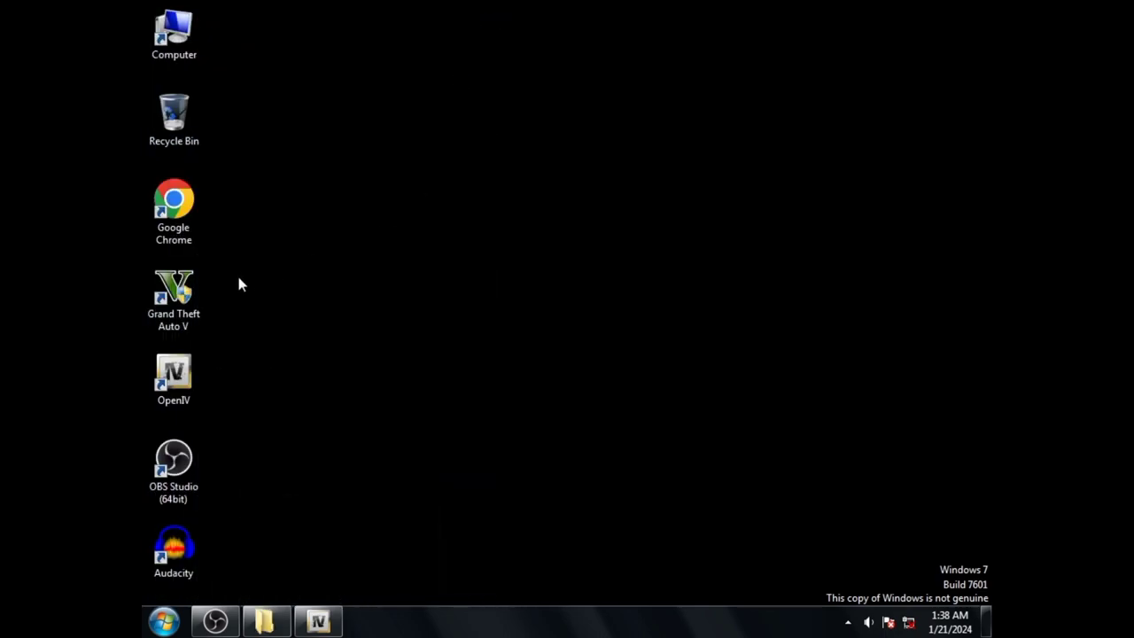
Open the Grand Theft Auto V shortcut's file location beside the AddonPeds window, and open the scripts folder inside AddonPeds
{"action": "left_click", "coordinate": [177, 290]}
{"action": "right_click", "coordinate": [176, 290]}
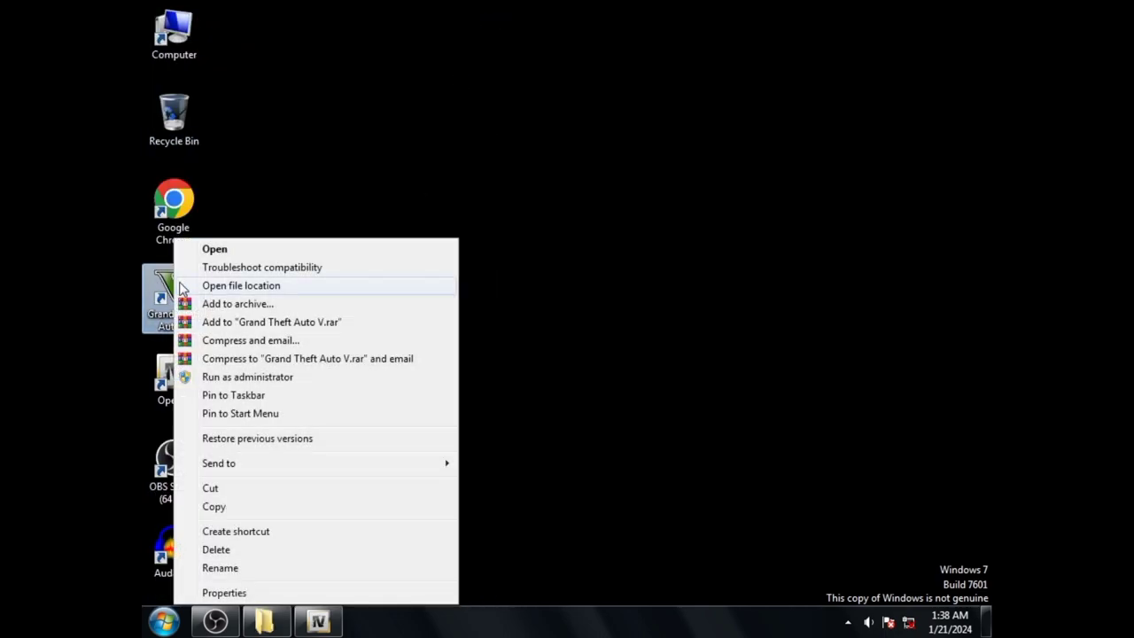
{"action": "left_click", "coordinate": [240, 291]}
{"action": "left_click_drag", "start_coordinate": [385, 24], "coordinate": [793, 7]}
{"action": "left_click", "coordinate": [279, 626]}
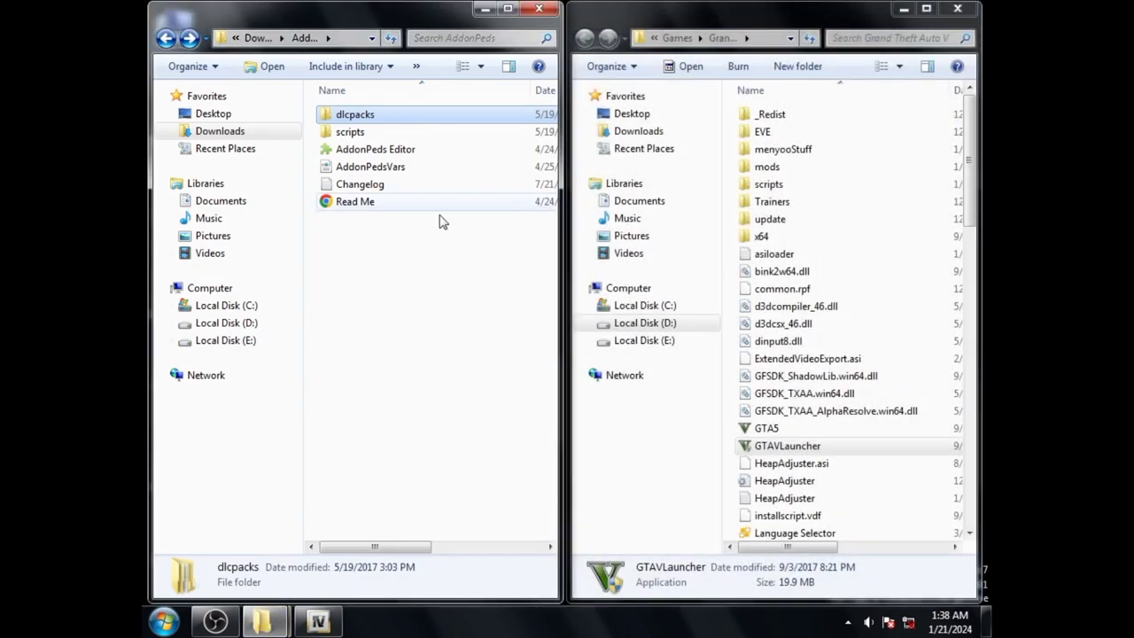
{"action": "double_click", "coordinate": [353, 132]}
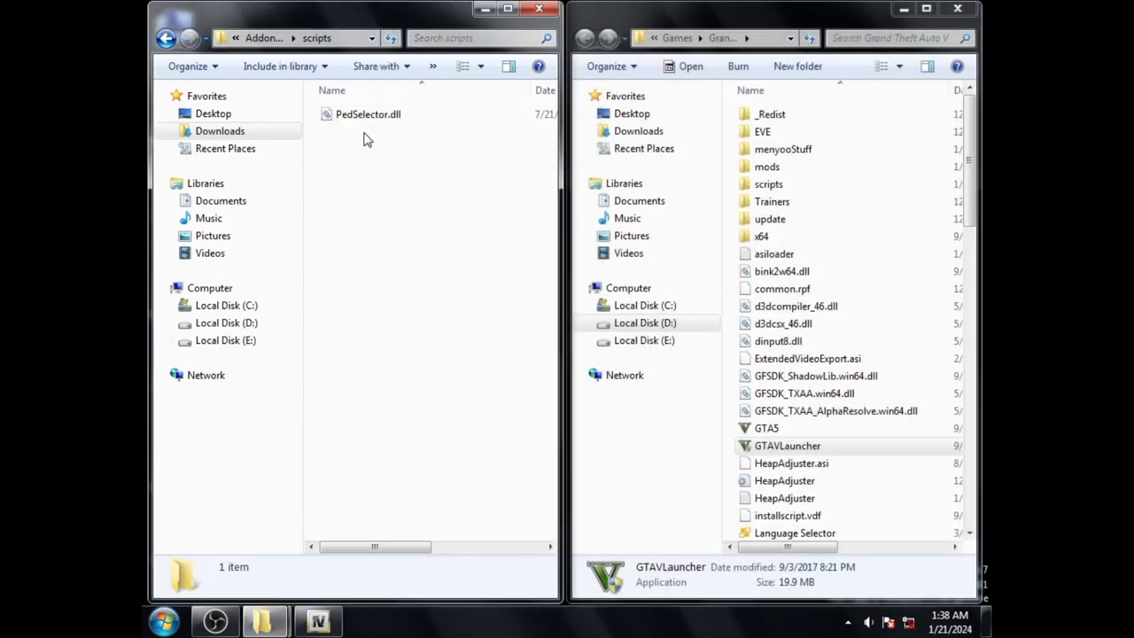
{"action": "left_click", "coordinate": [787, 186]}
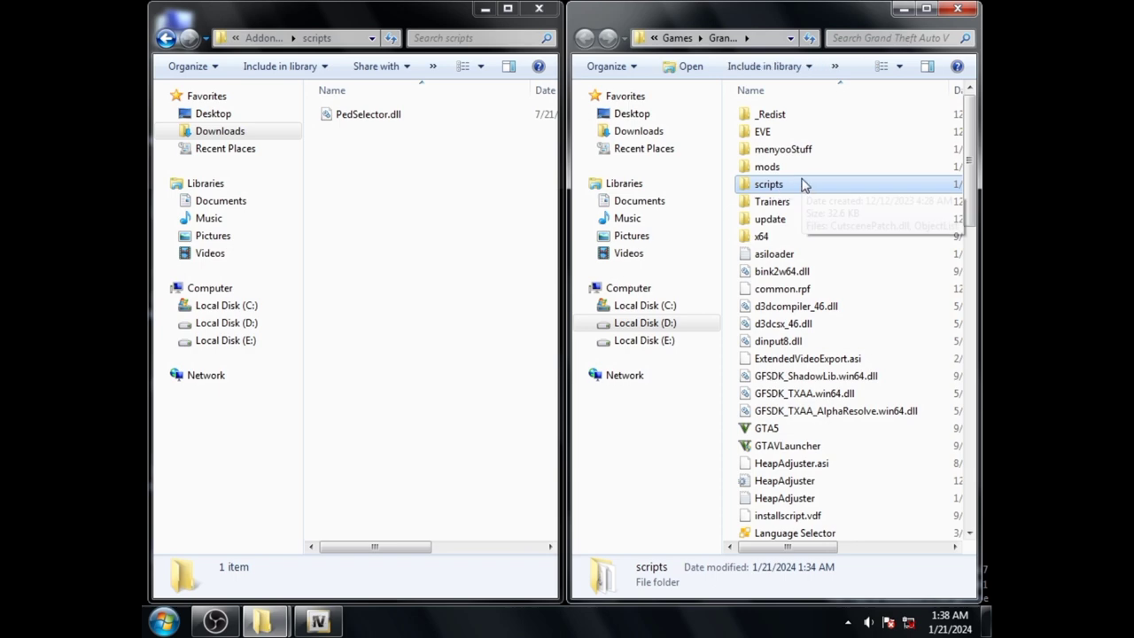
{"action": "right_click", "coordinate": [729, 203]}
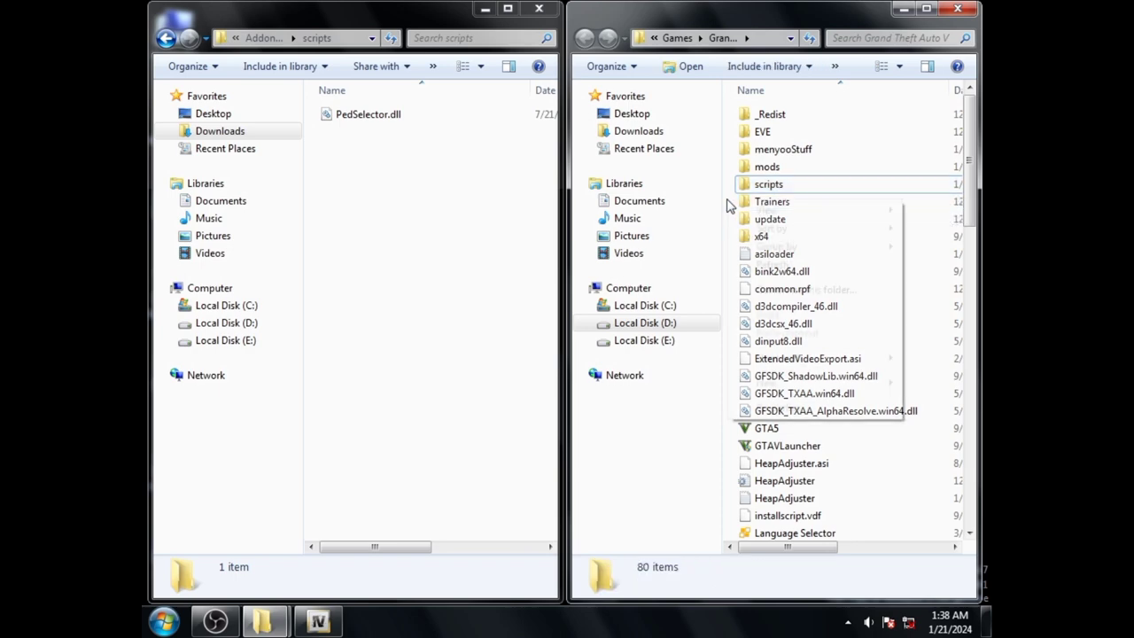
{"action": "mouse_move", "coordinate": [806, 384]}
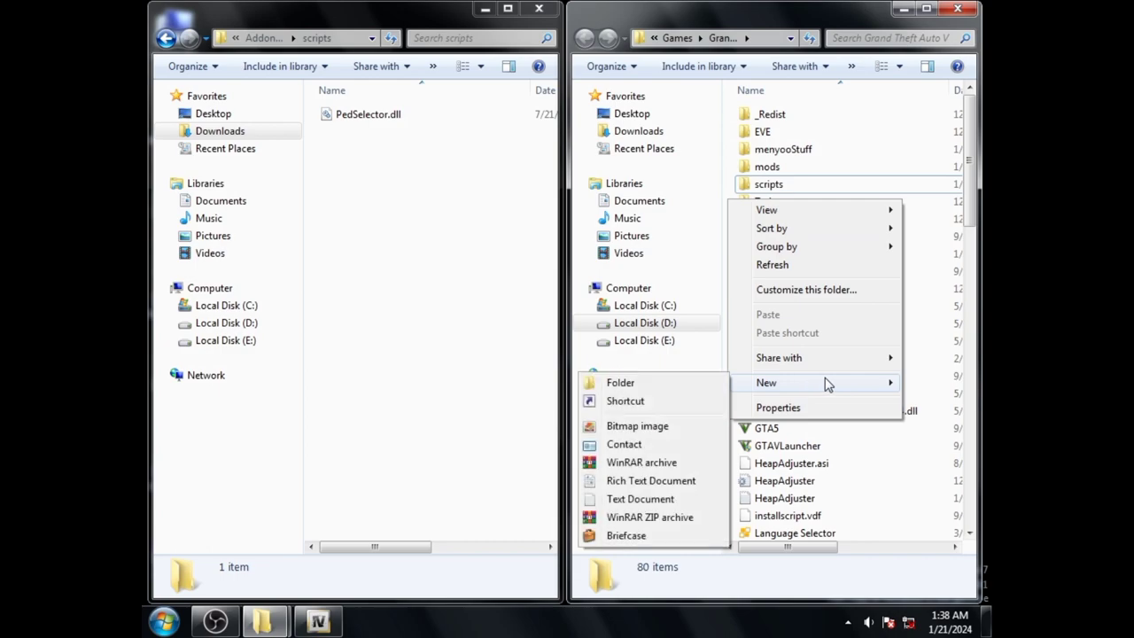
{"action": "left_click", "coordinate": [771, 186]}
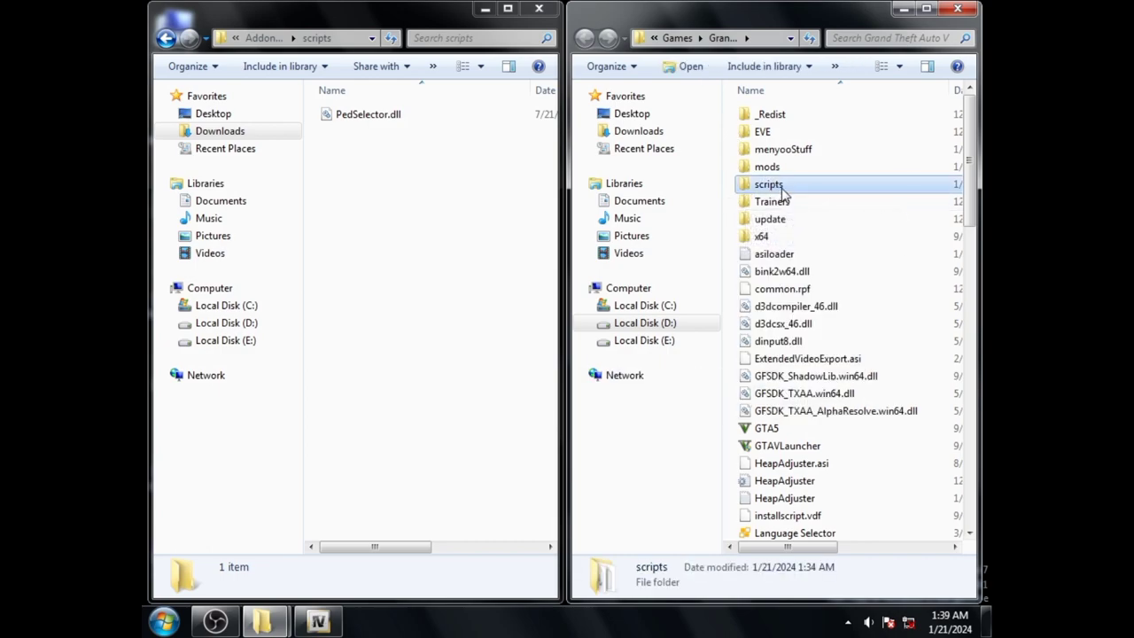
Copy PedSelector.dll into the game's scripts folder and return to the main game folder
{"action": "double_click", "coordinate": [788, 187]}
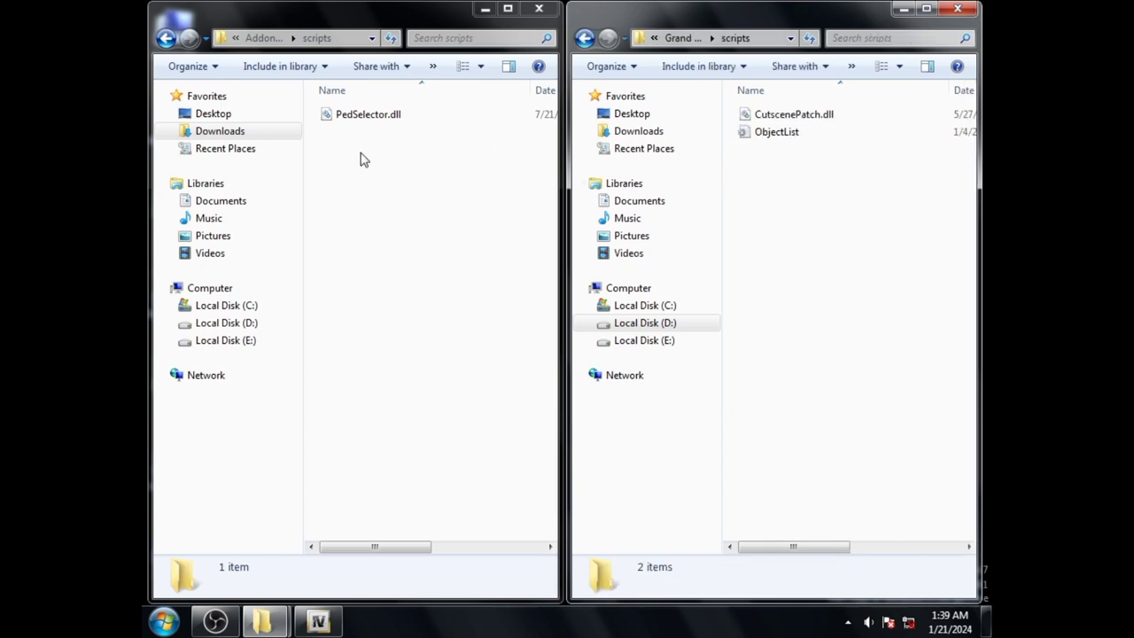
{"action": "left_click_drag", "start_coordinate": [350, 122], "coordinate": [797, 241]}
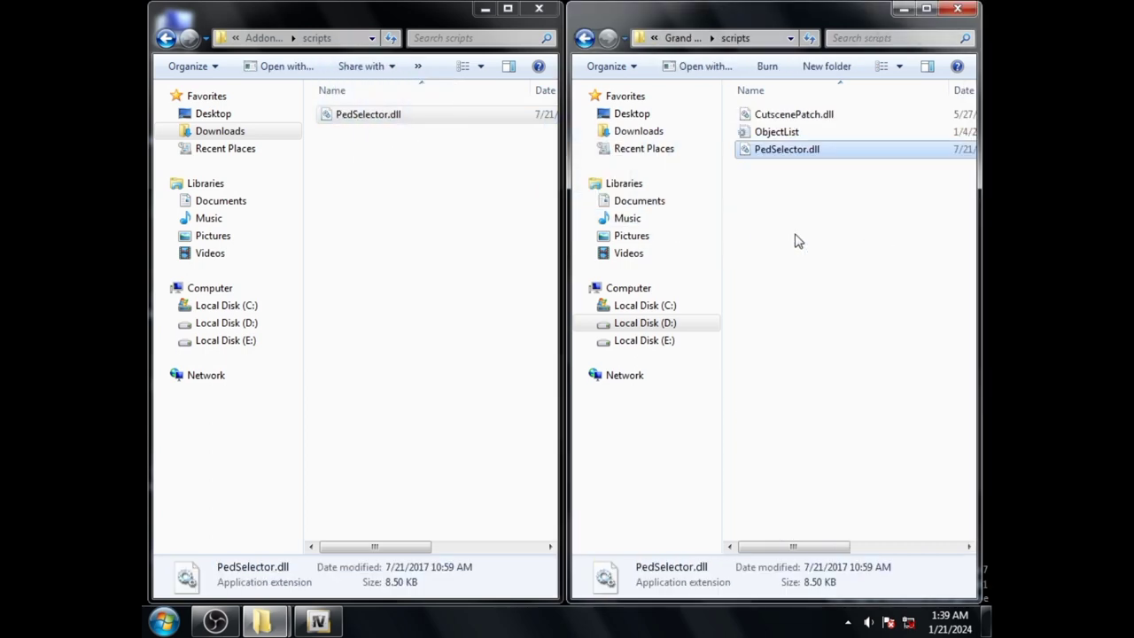
{"action": "left_click", "coordinate": [585, 39]}
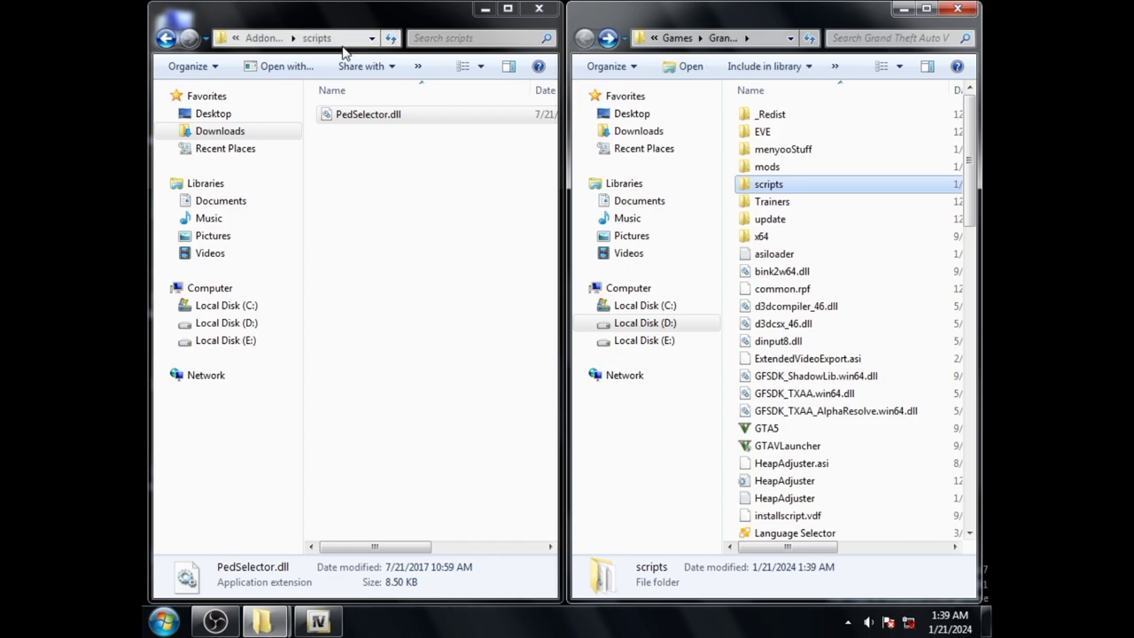
Copy AddonPeds Editor, AddonPedsVars and Changelog from the extracted AddonPeds folder into the main game folder, and go back to Downloads
{"action": "left_click", "coordinate": [166, 39]}
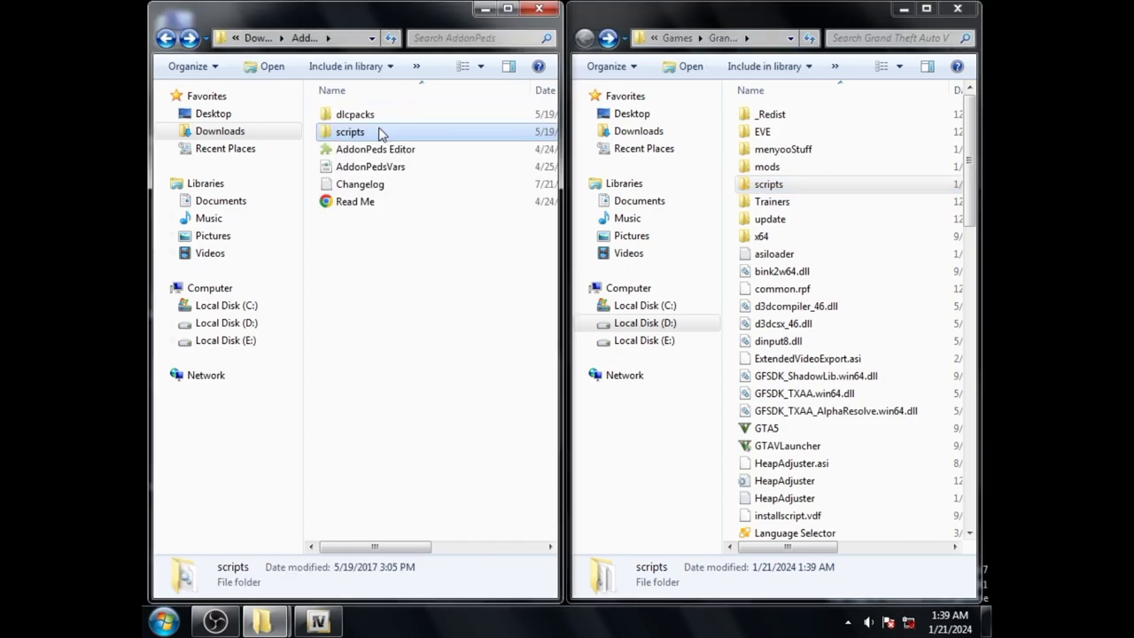
{"action": "left_click_drag", "start_coordinate": [312, 150], "coordinate": [871, 353]}
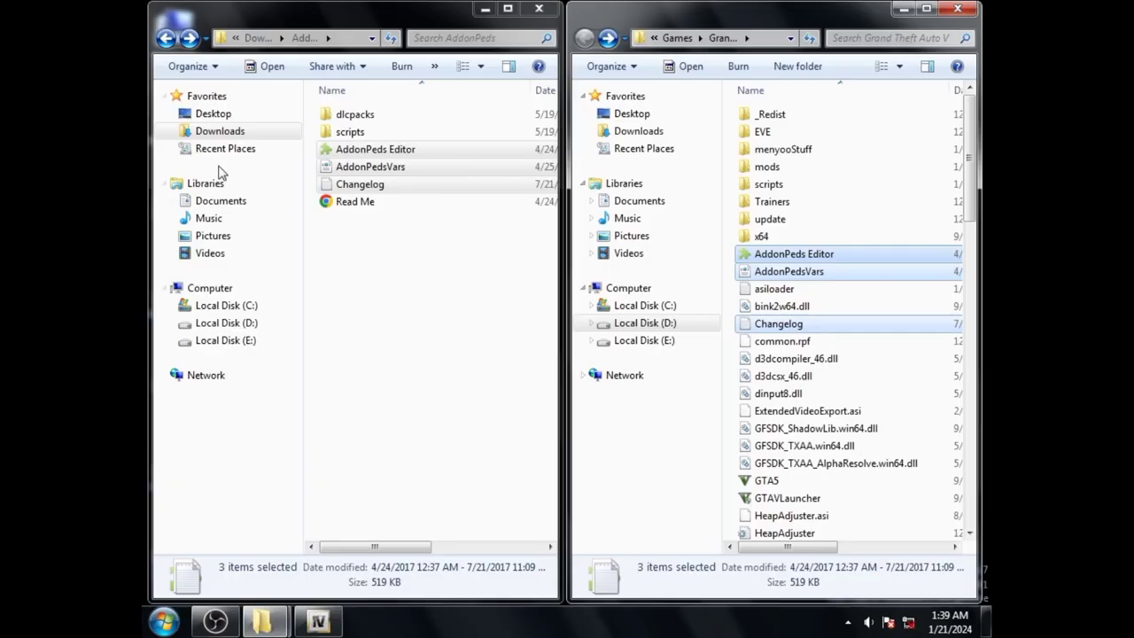
{"action": "left_click", "coordinate": [165, 38]}
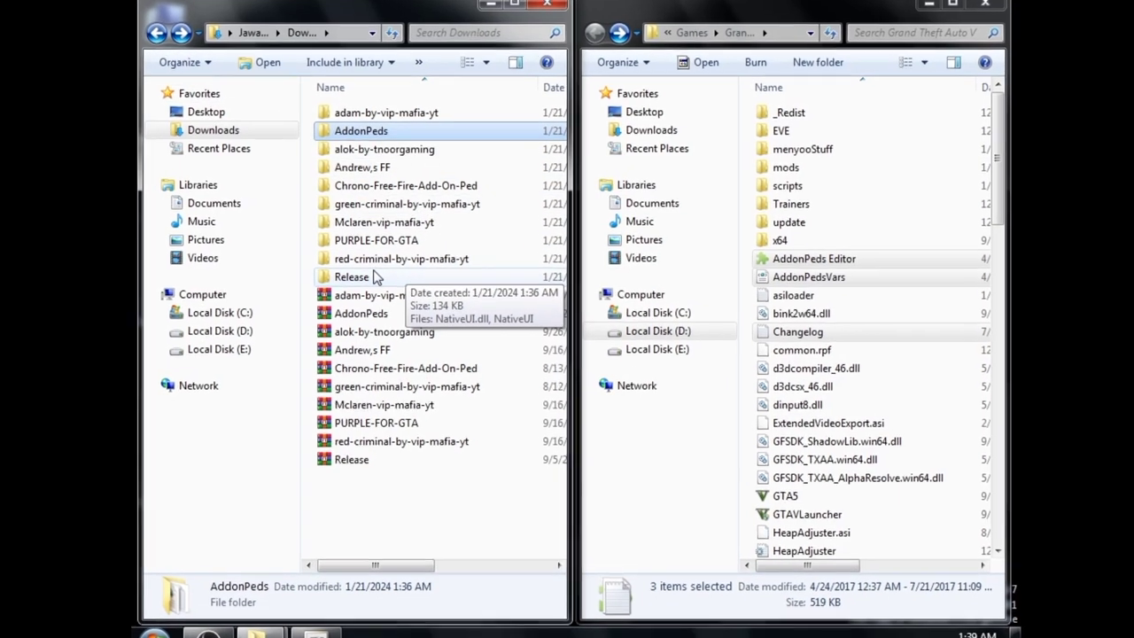
Copy NativeUI.dll and NativeUI from the Release folder into the game's scripts folder, and return to the main game folder and Downloads
{"action": "left_click", "coordinate": [359, 271]}
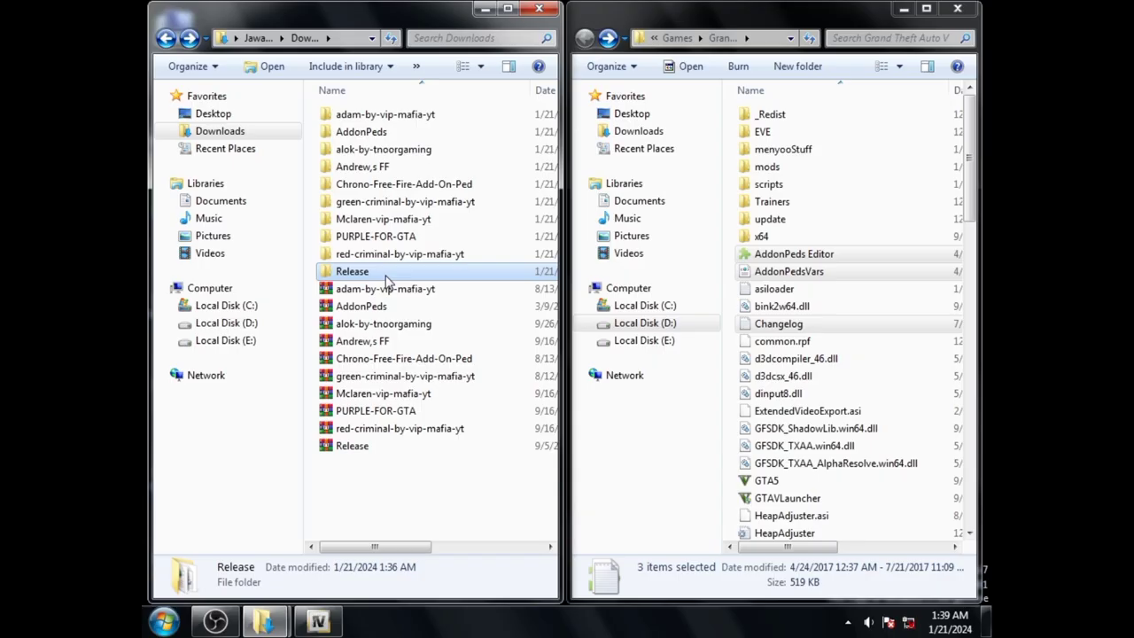
{"action": "double_click", "coordinate": [432, 516]}
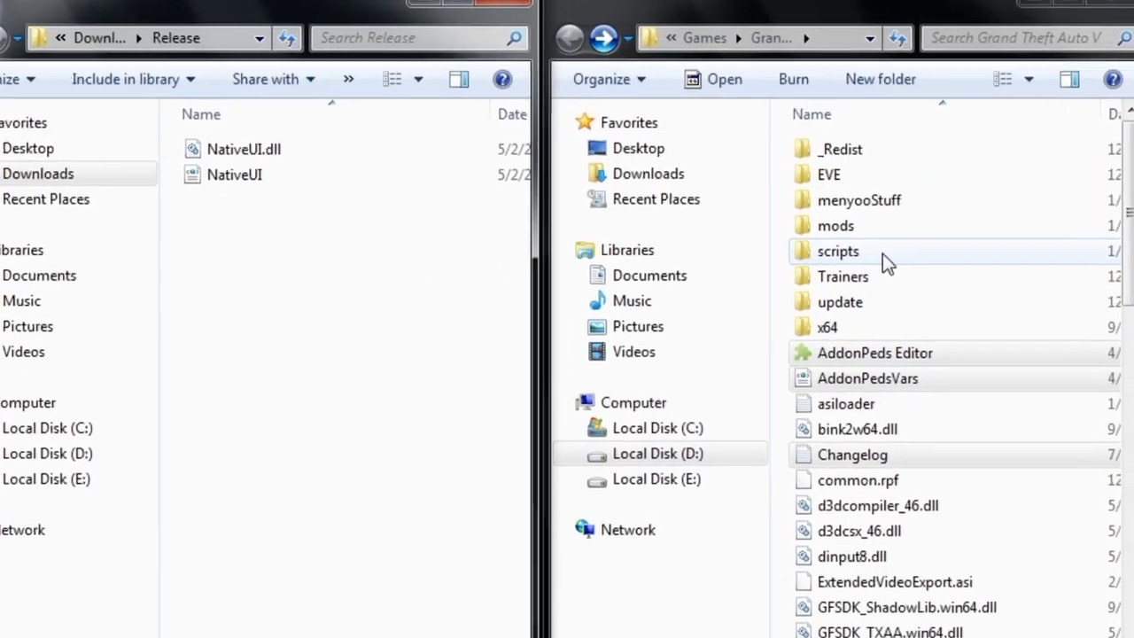
{"action": "left_click", "coordinate": [798, 185]}
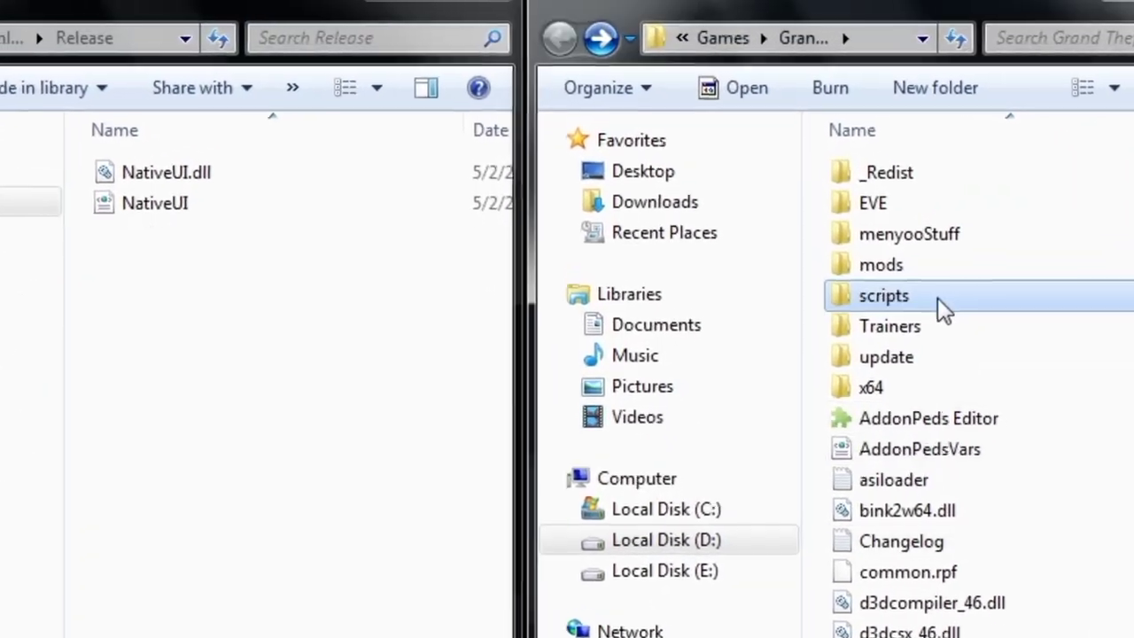
{"action": "double_click", "coordinate": [937, 298]}
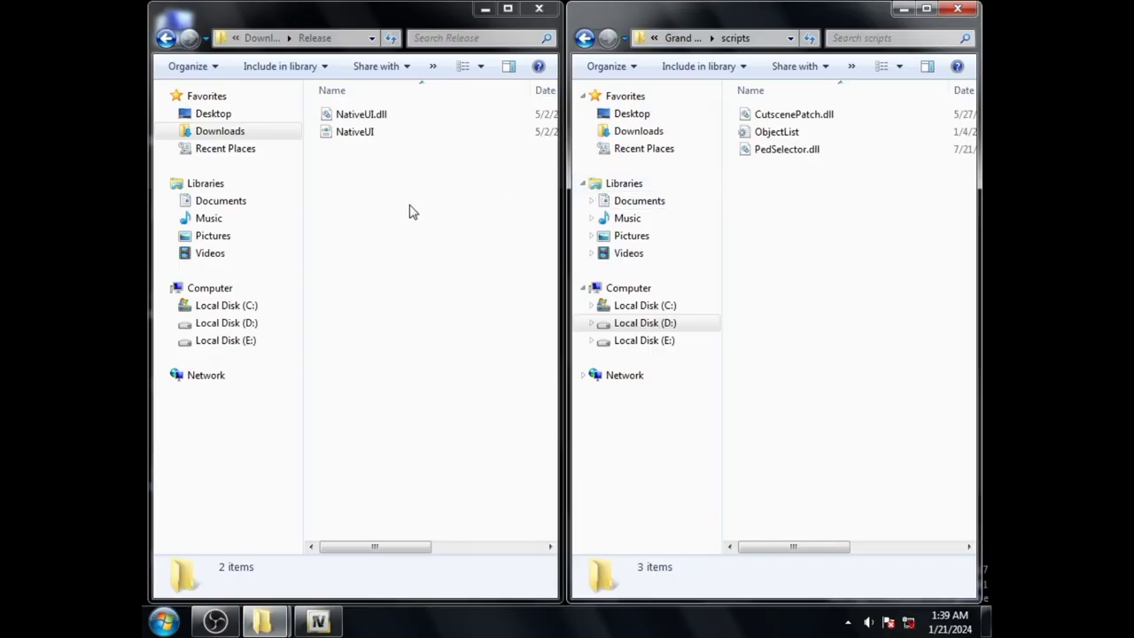
{"action": "left_click_drag", "start_coordinate": [410, 206], "coordinate": [868, 266]}
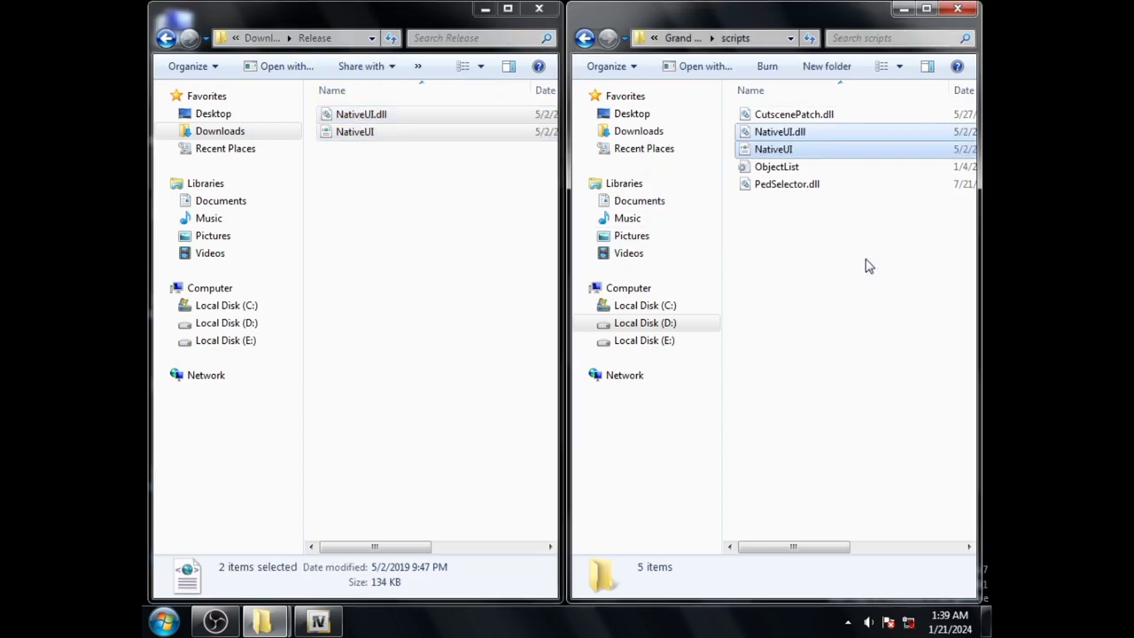
{"action": "left_click", "coordinate": [584, 38]}
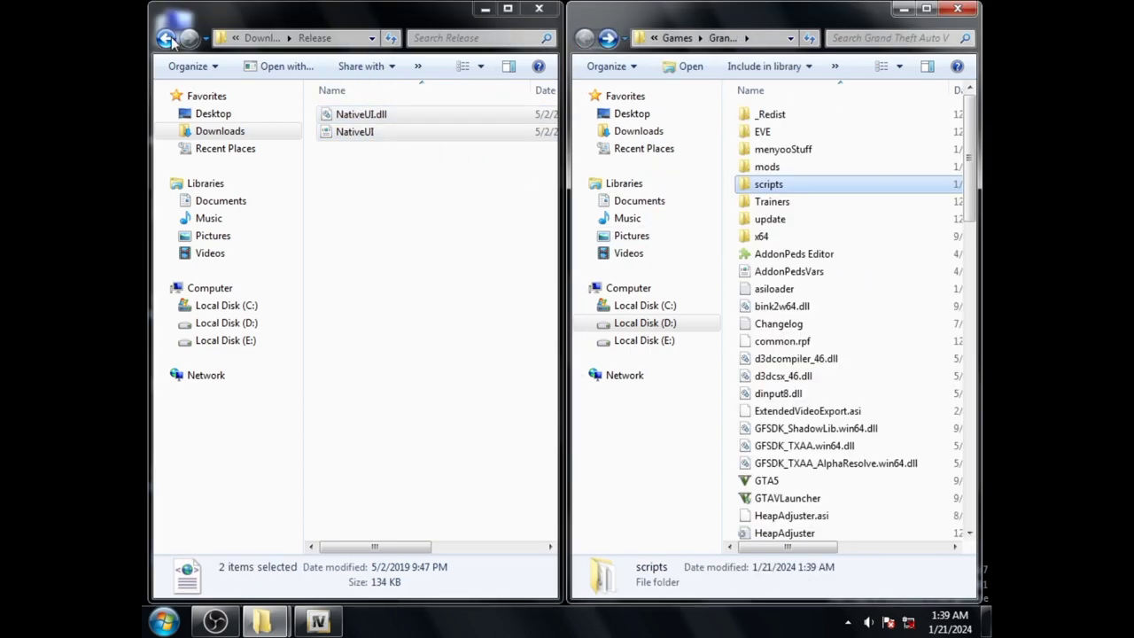
{"action": "left_click", "coordinate": [166, 38]}
{"action": "left_click", "coordinate": [317, 126]}
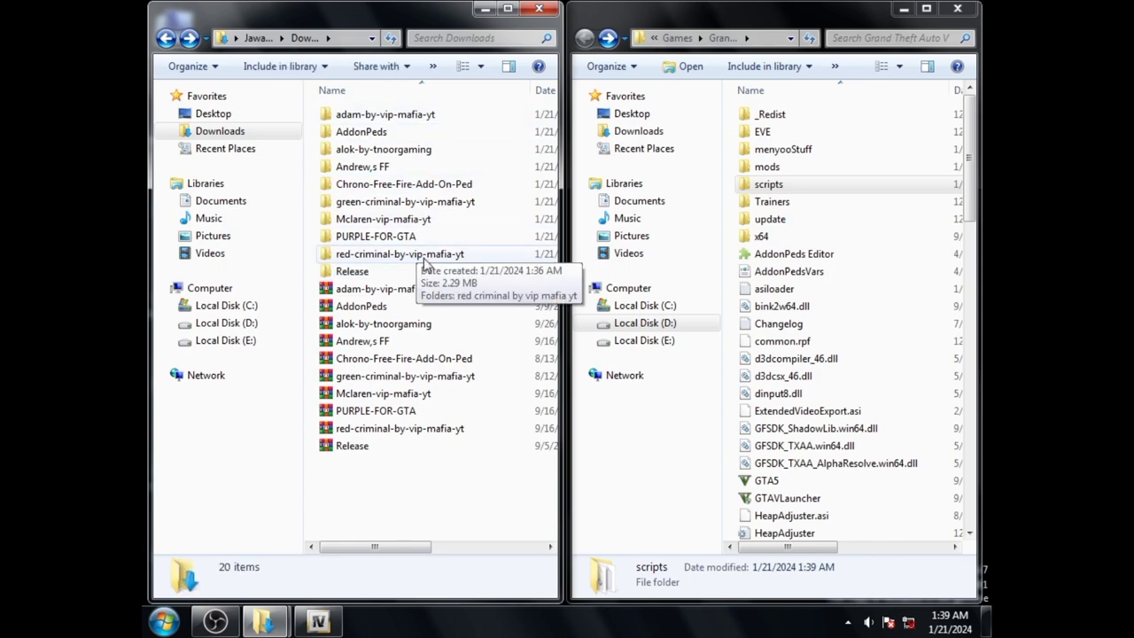
Minimize the game folder window and switch to OpenIV, opening peds.rpf in mods/update/x64/dlcpacks/addonpeds/dlc.rpf beside the Downloads window
{"action": "left_click", "coordinate": [900, 11]}
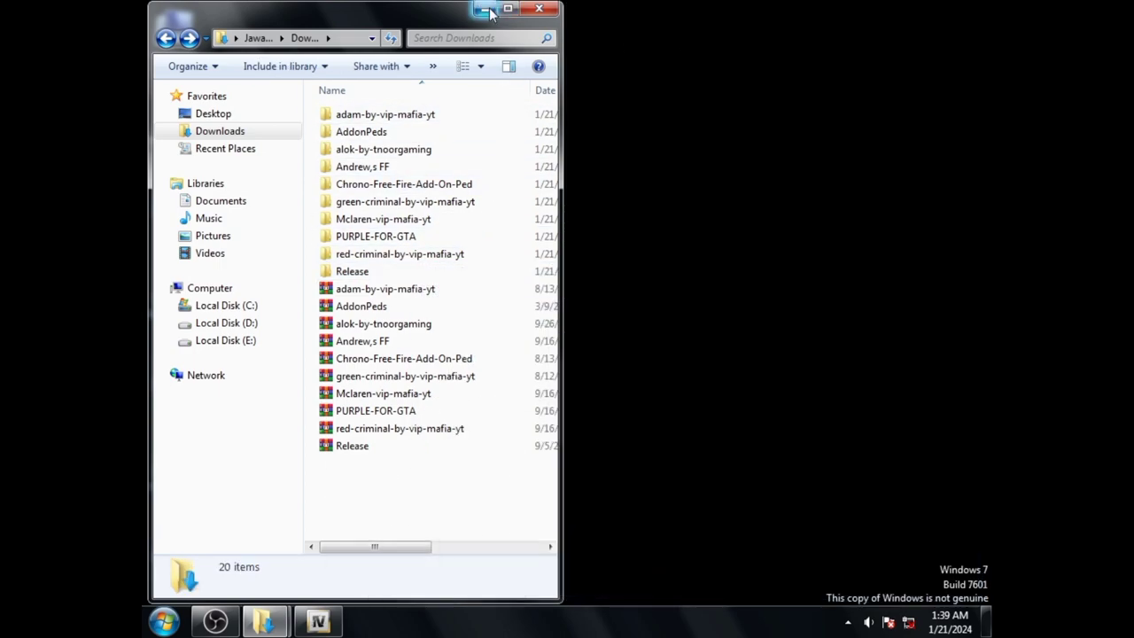
{"action": "left_click", "coordinate": [339, 618]}
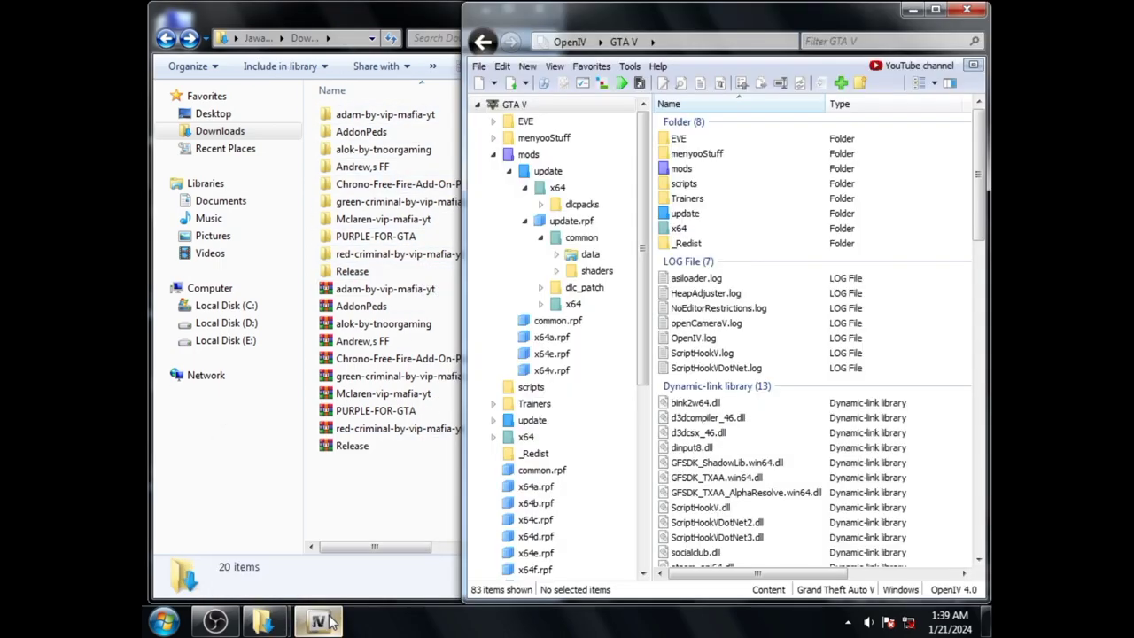
{"action": "double_click", "coordinate": [731, 170]}
{"action": "double_click", "coordinate": [749, 142]}
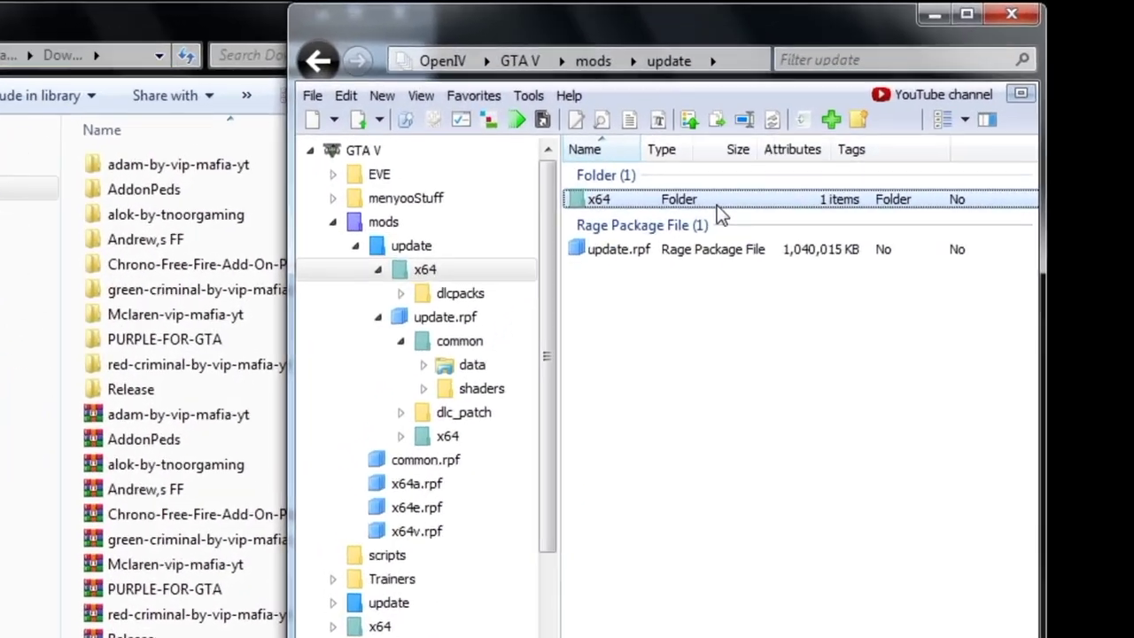
{"action": "double_click", "coordinate": [719, 206]}
{"action": "double_click", "coordinate": [705, 209]}
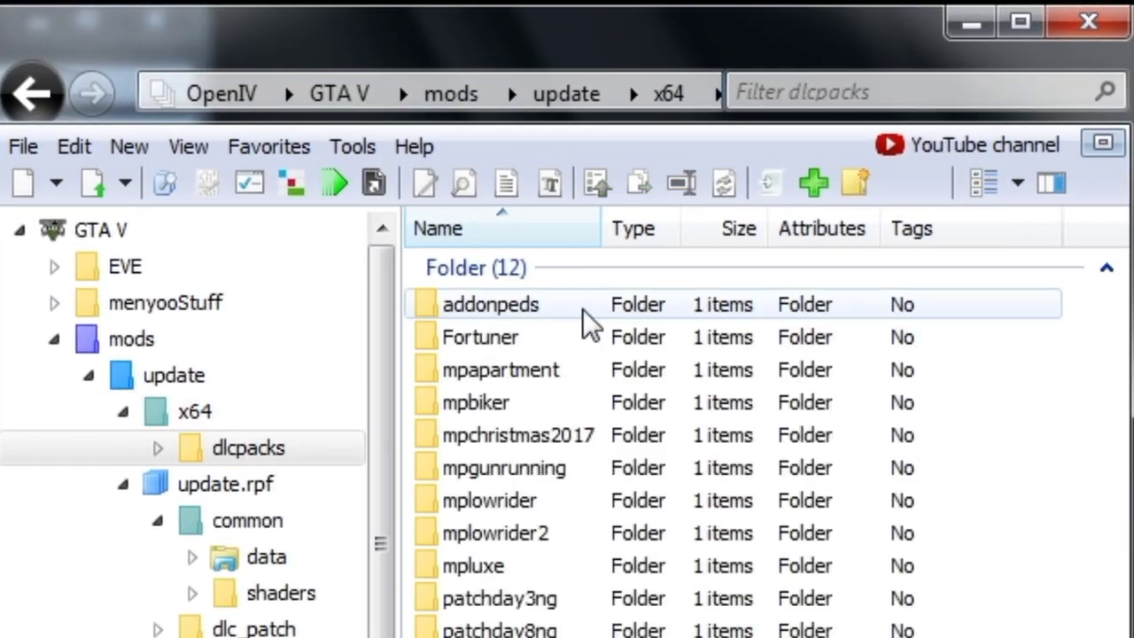
{"action": "double_click", "coordinate": [585, 310]}
{"action": "double_click", "coordinate": [583, 308]}
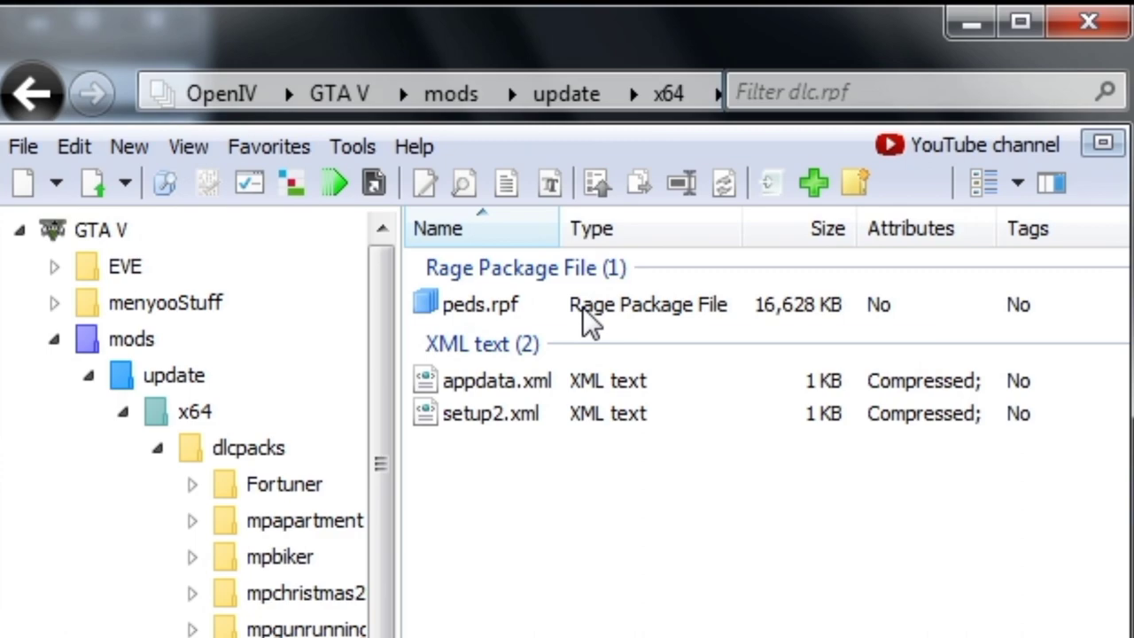
{"action": "double_click", "coordinate": [585, 310]}
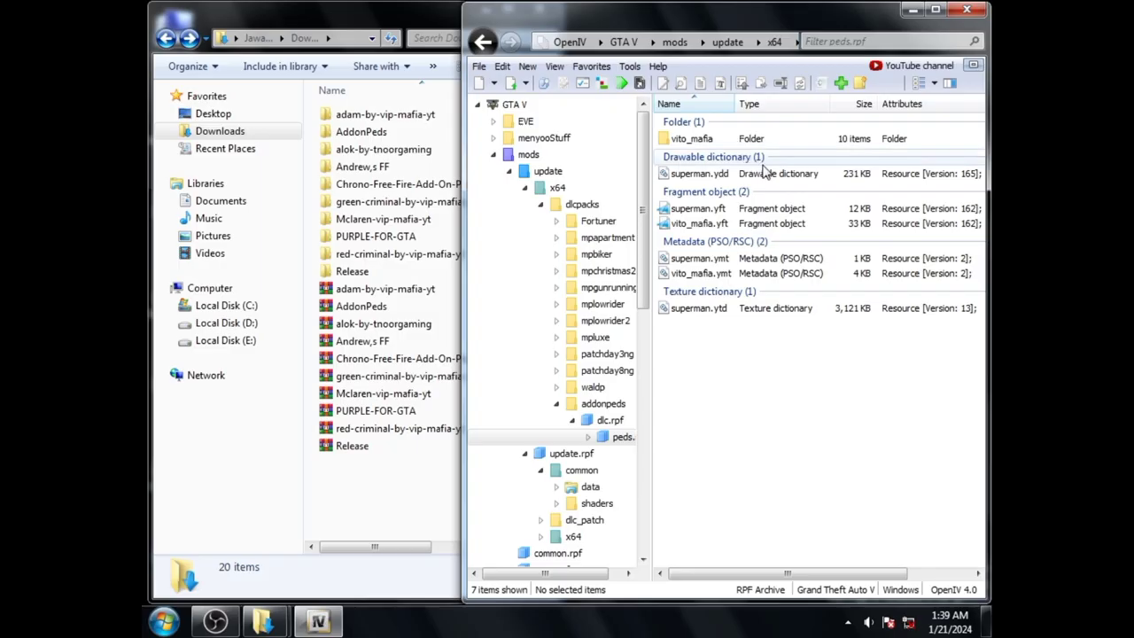
{"action": "key", "text": "ctrl+a"}
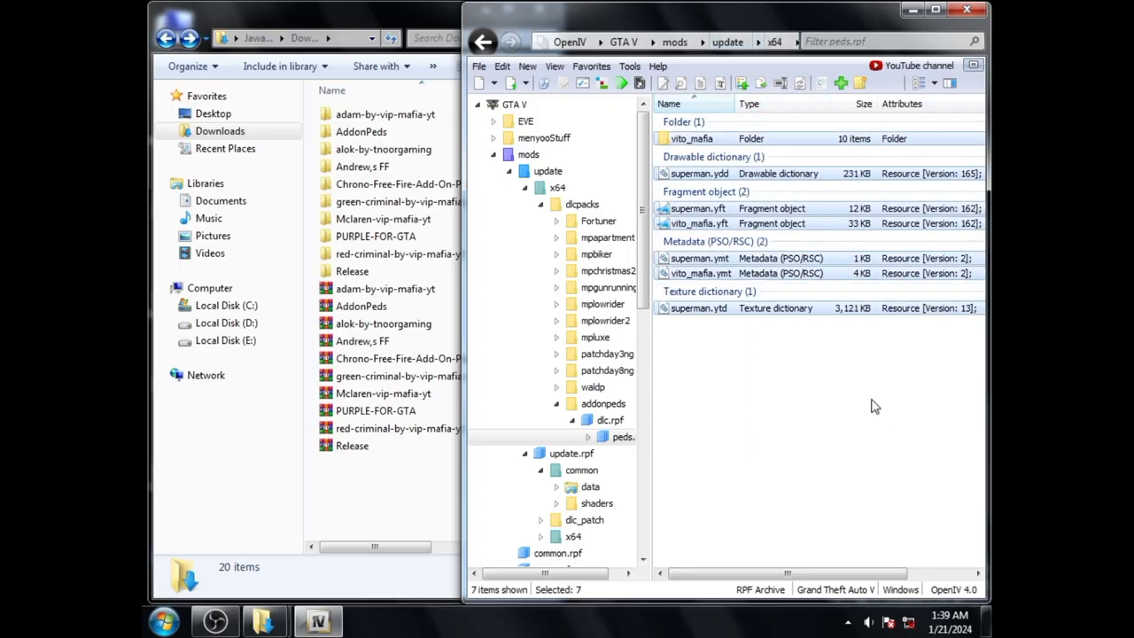
{"action": "left_click", "coordinate": [792, 389]}
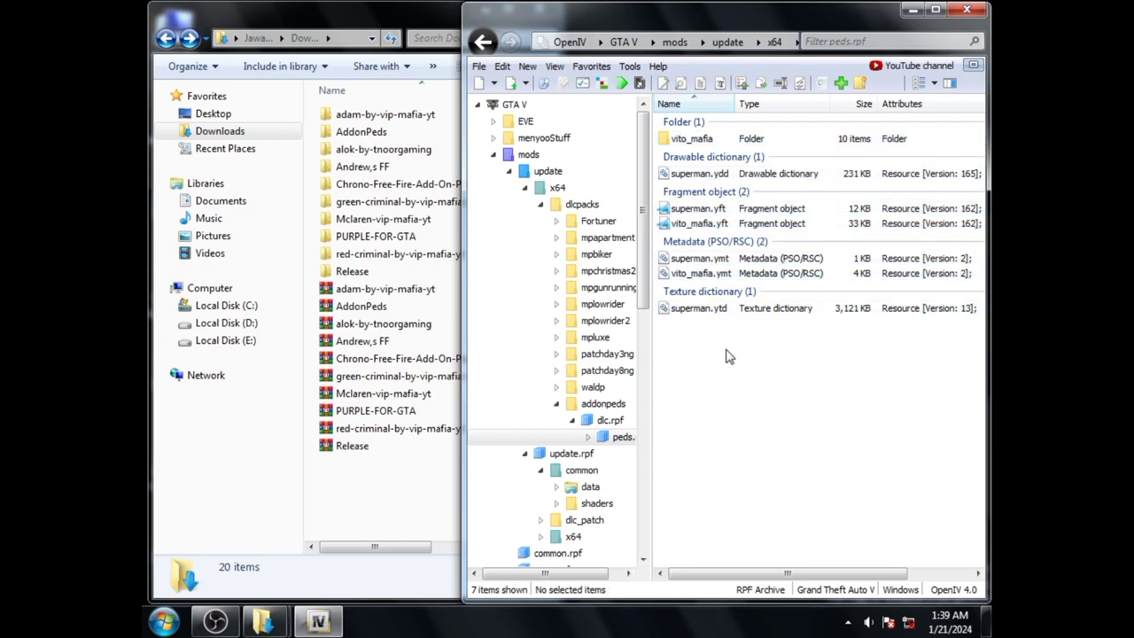
Copy Adam.ydd, Adam.yft, Adam.ymt and Adam.ytd from the extracted adam-by-vip-mafia-yt folder into peds.rpf, and go back to Downloads
{"action": "left_click", "coordinate": [366, 118]}
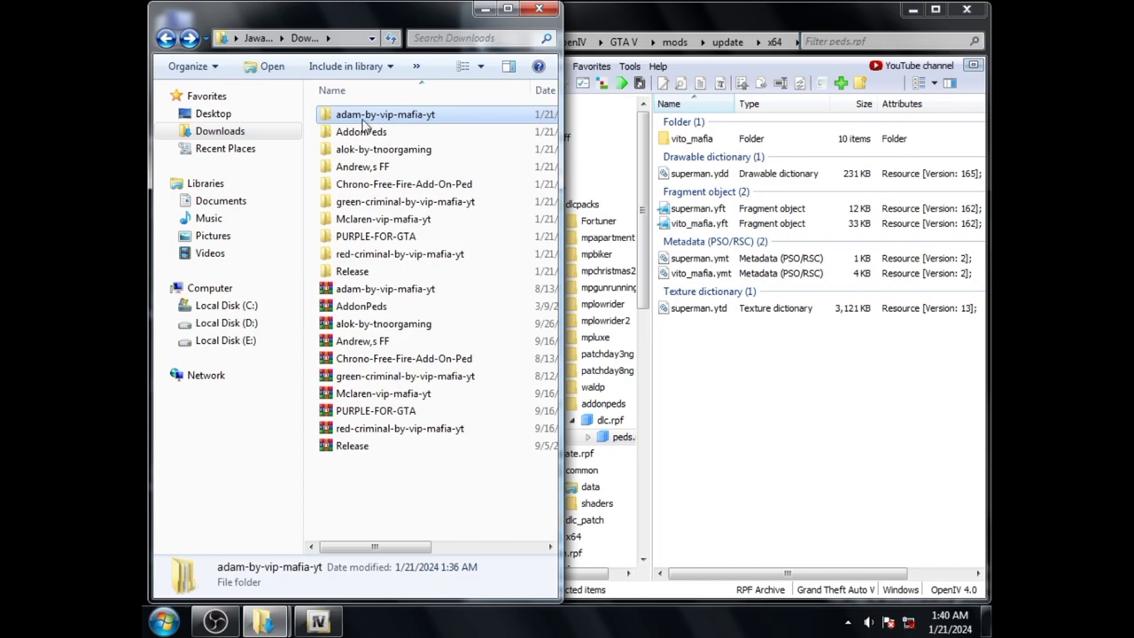
{"action": "double_click", "coordinate": [363, 120]}
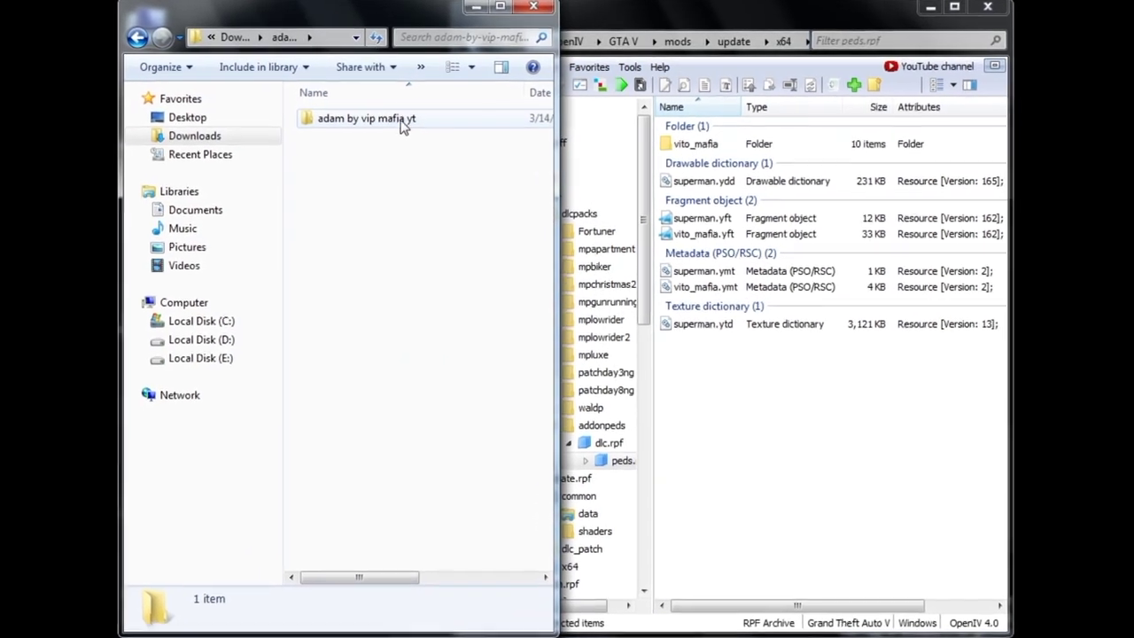
{"action": "double_click", "coordinate": [400, 124]}
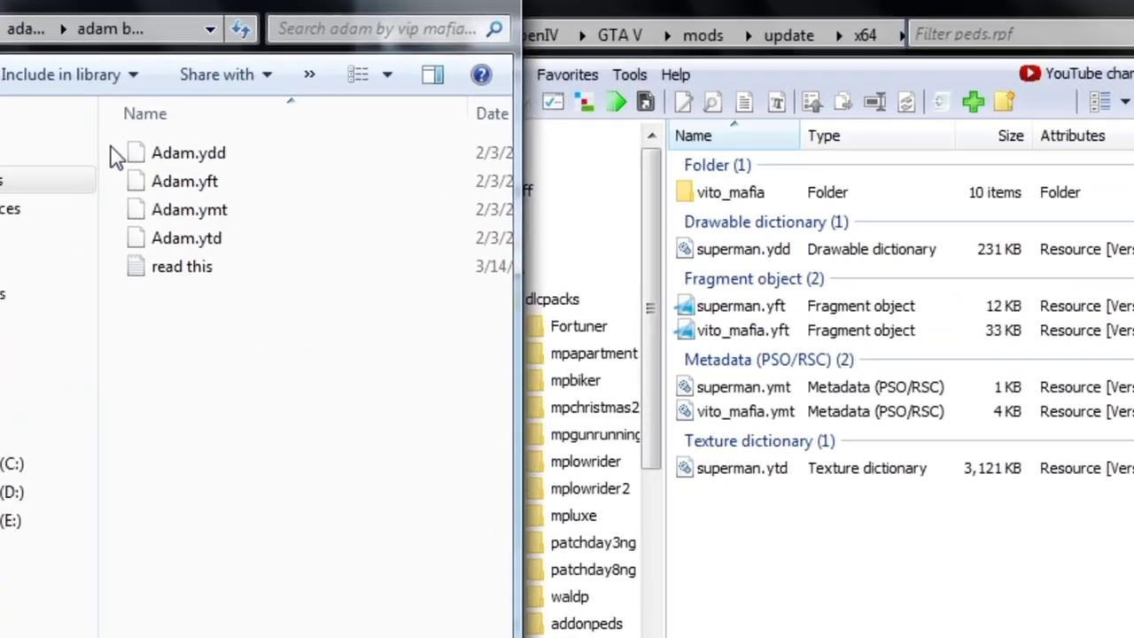
{"action": "left_click_drag", "start_coordinate": [115, 157], "coordinate": [129, 266]}
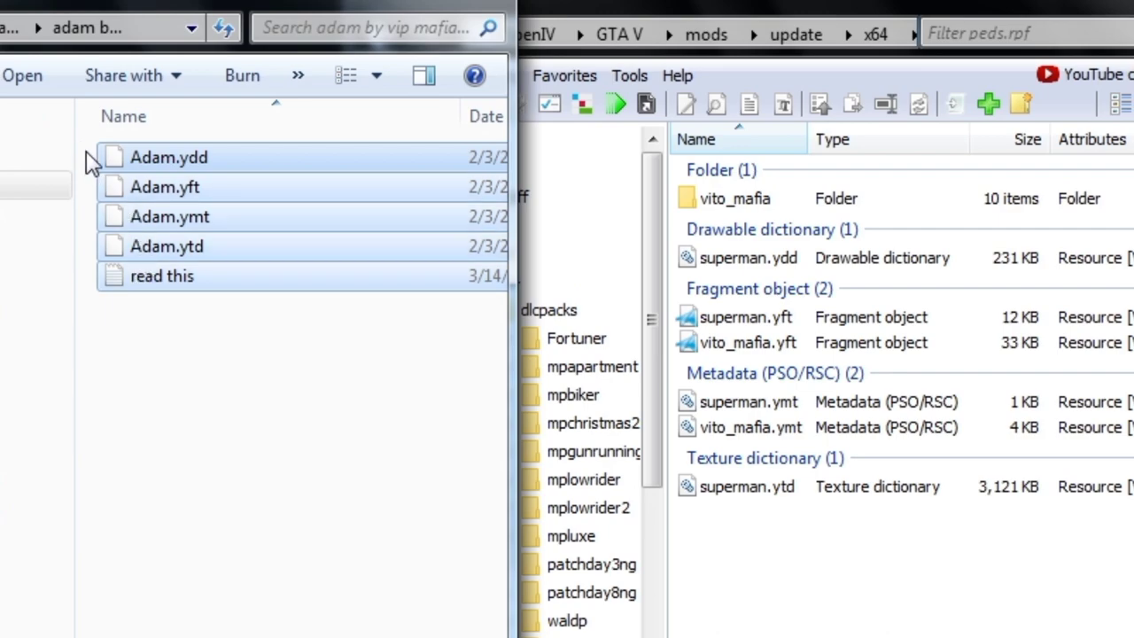
{"action": "left_click_drag", "start_coordinate": [86, 150], "coordinate": [755, 541]}
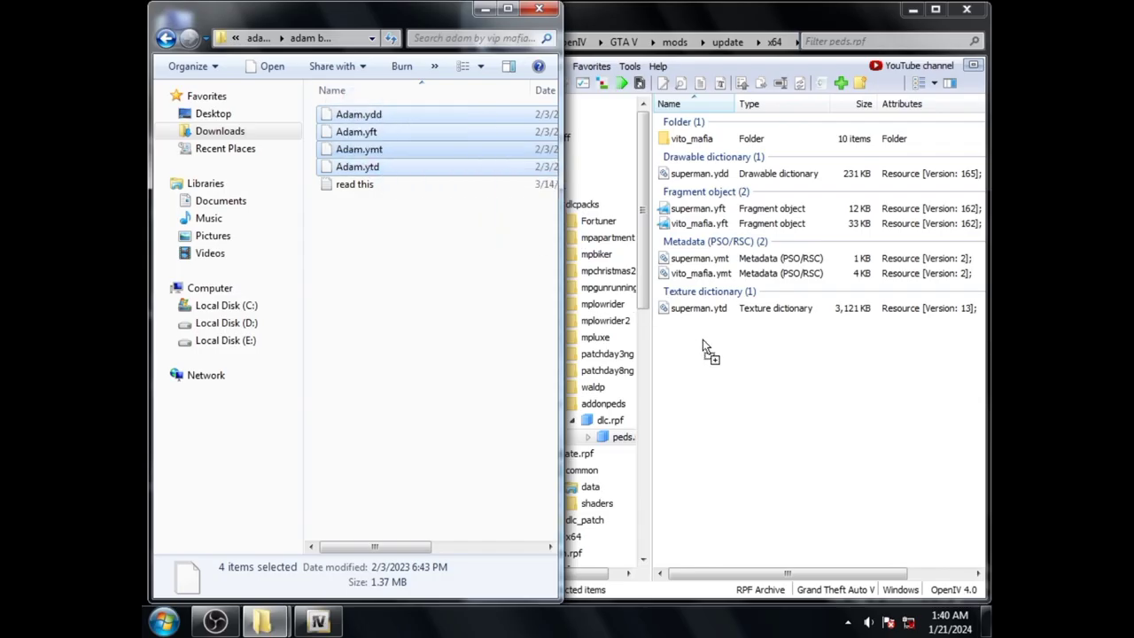
{"action": "left_click_drag", "start_coordinate": [802, 423], "coordinate": [804, 424]}
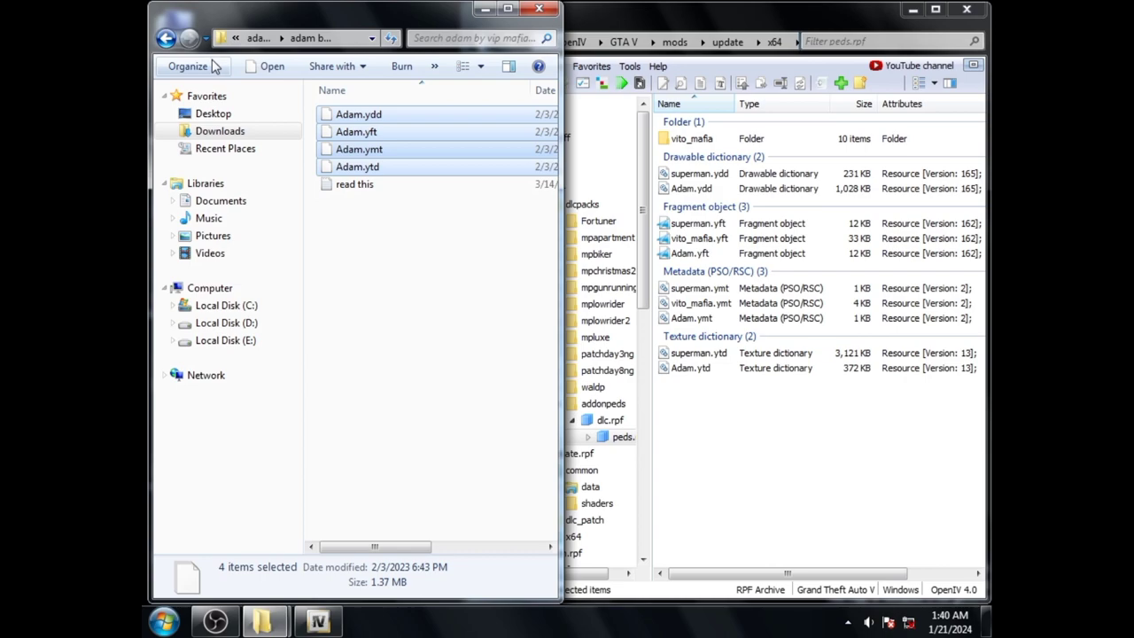
{"action": "left_click", "coordinate": [165, 39]}
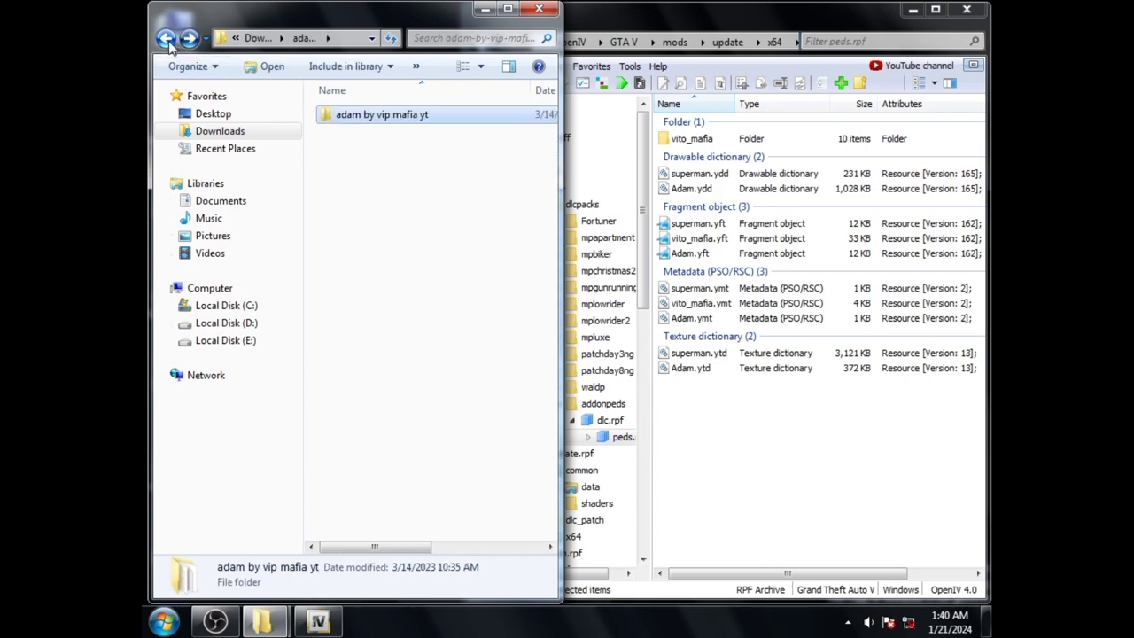
{"action": "left_click", "coordinate": [166, 39]}
Copy alok.ydd, alok.yft, alok.ymt and alok.ytd from the ped folder inside alok-by-tnoorgaming into peds.rpf, and go back to Downloads
{"action": "double_click", "coordinate": [381, 149]}
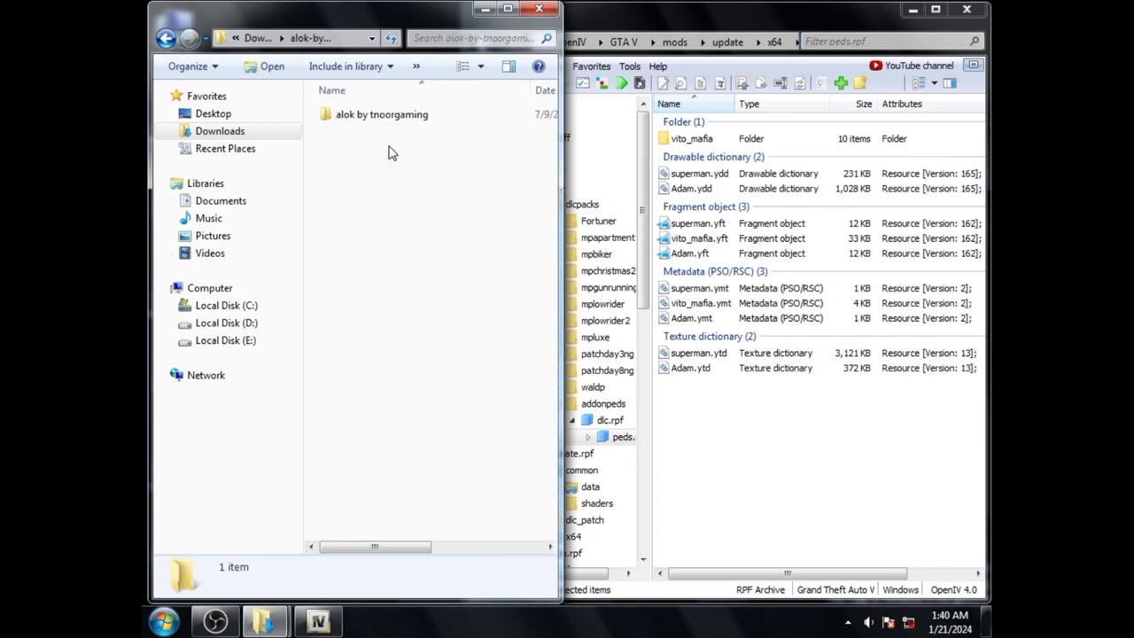
{"action": "double_click", "coordinate": [384, 124]}
{"action": "double_click", "coordinate": [384, 124]}
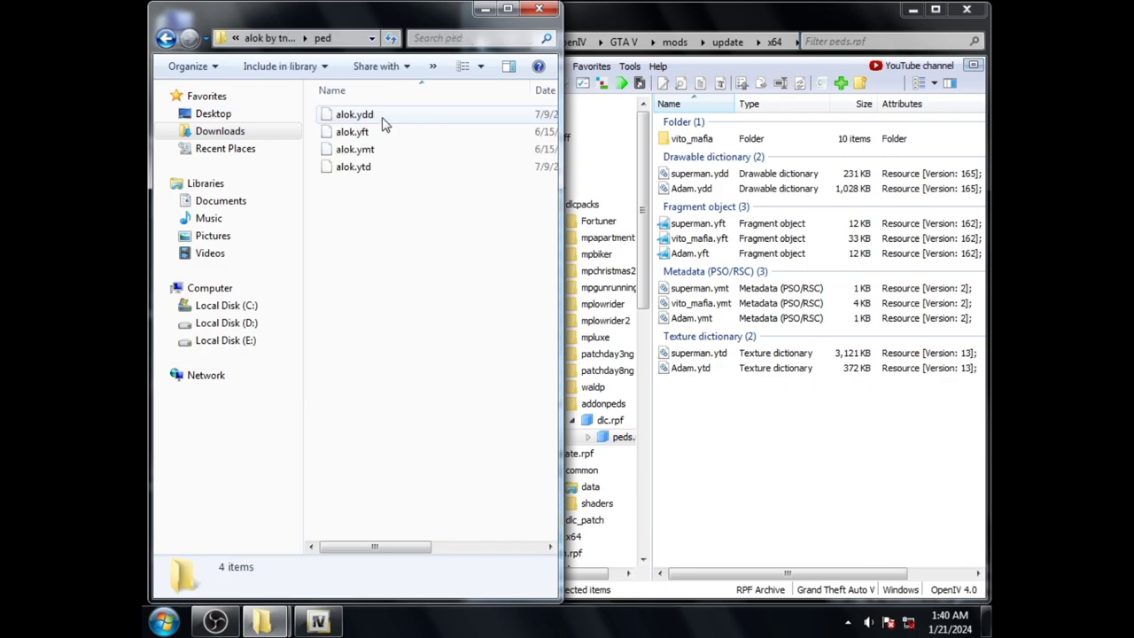
{"action": "left_click_drag", "start_coordinate": [403, 224], "coordinate": [405, 118]}
{"action": "left_click_drag", "start_coordinate": [368, 150], "coordinate": [761, 411]}
{"action": "left_click_drag", "start_coordinate": [783, 452], "coordinate": [785, 454]}
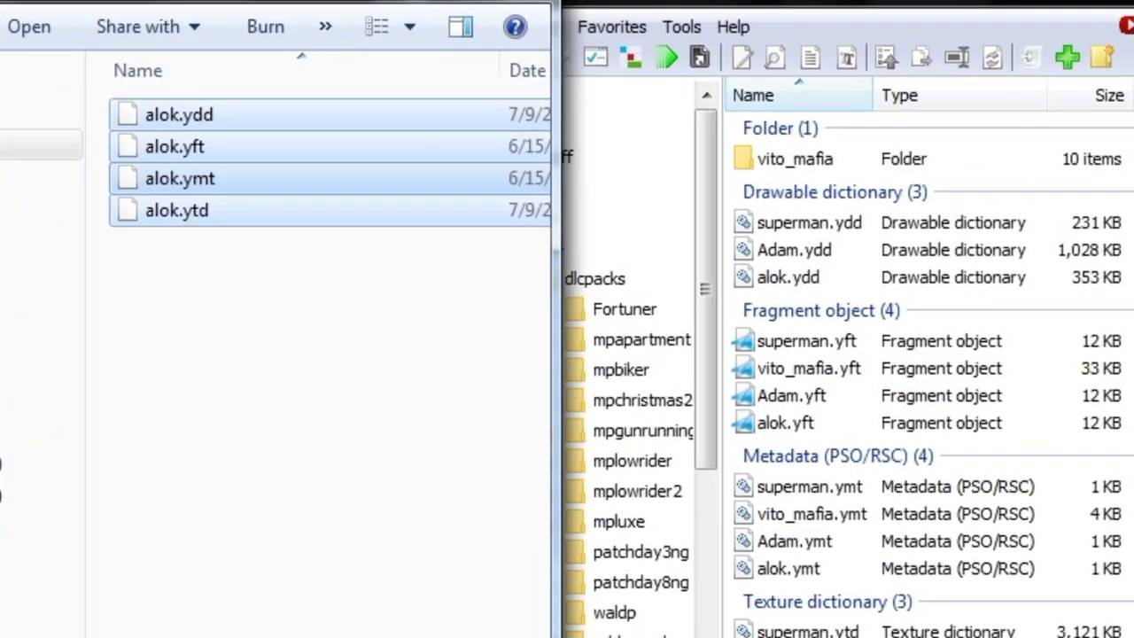
{"action": "key", "text": "BackSpace"}
{"action": "left_click", "coordinate": [165, 38]}
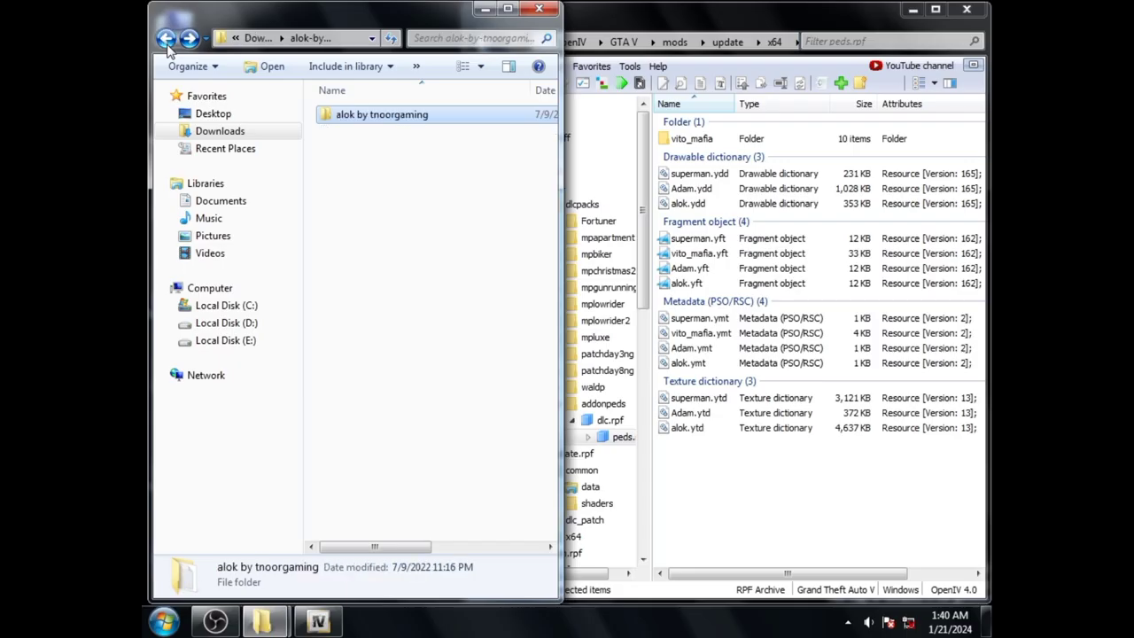
{"action": "left_click", "coordinate": [165, 39]}
Copy the ydd, yft, ymt and ytd ped files from the Andrew,s FF folder into peds.rpf, and go back to Downloads
{"action": "double_click", "coordinate": [363, 167]}
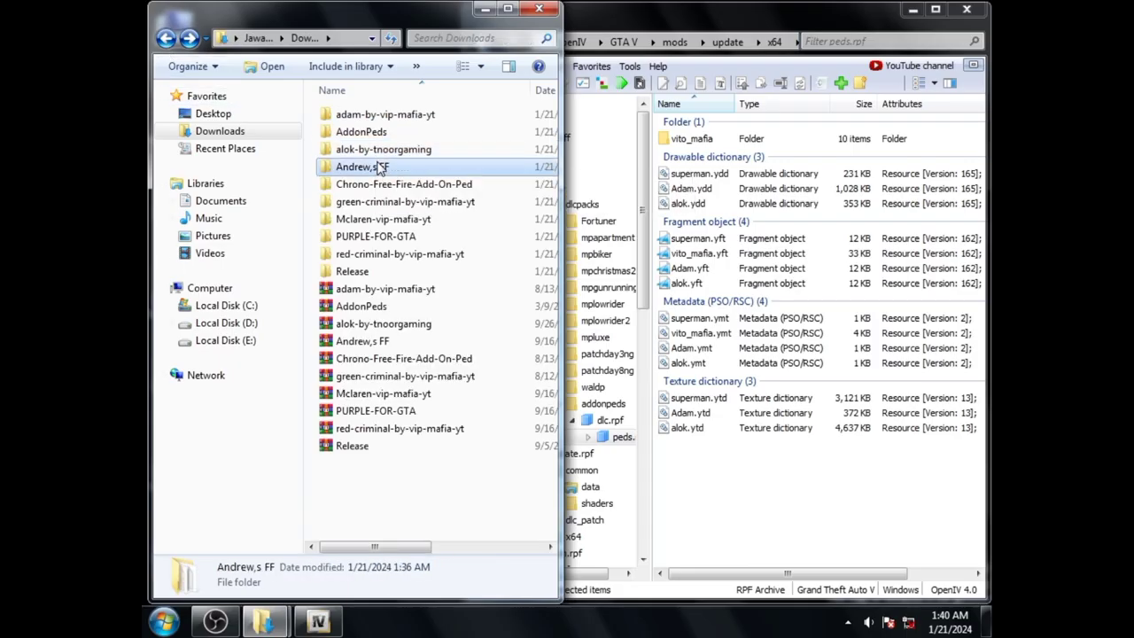
{"action": "left_click_drag", "start_coordinate": [310, 120], "coordinate": [339, 164]}
{"action": "left_click_drag", "start_coordinate": [726, 481], "coordinate": [726, 481]}
{"action": "left_click", "coordinate": [165, 39]}
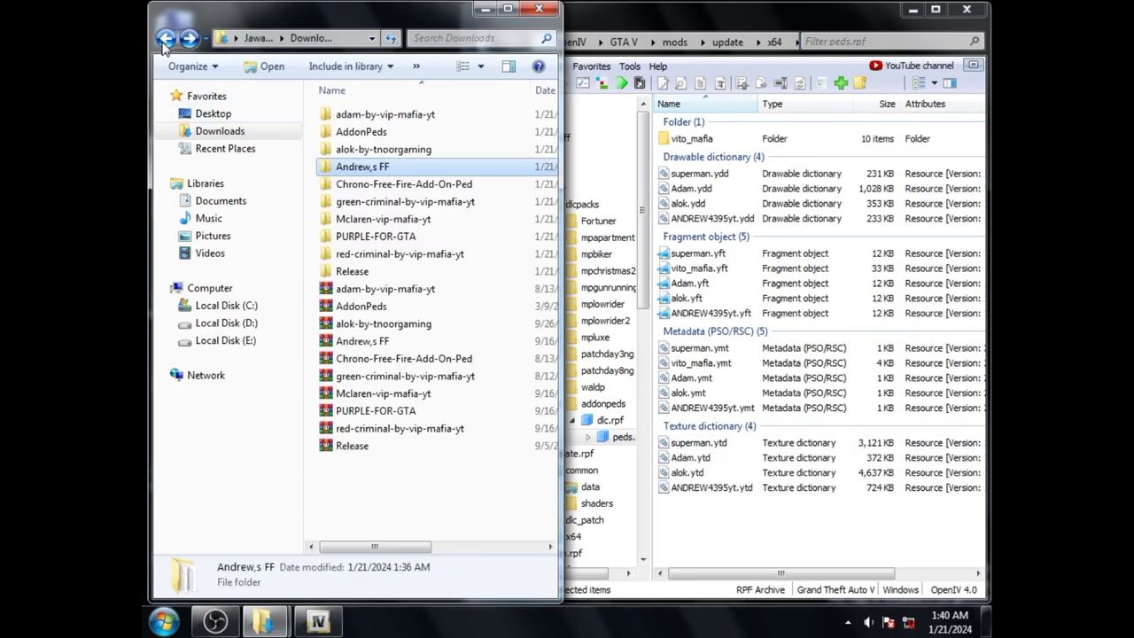
Copy Chrono.ydd, Chrono.yft, Chrono.ymt and Chrono.ytd from the Chrono-Free-Fire-Add-On-Ped folder into peds.rpf, and go back to Downloads
{"action": "double_click", "coordinate": [373, 186]}
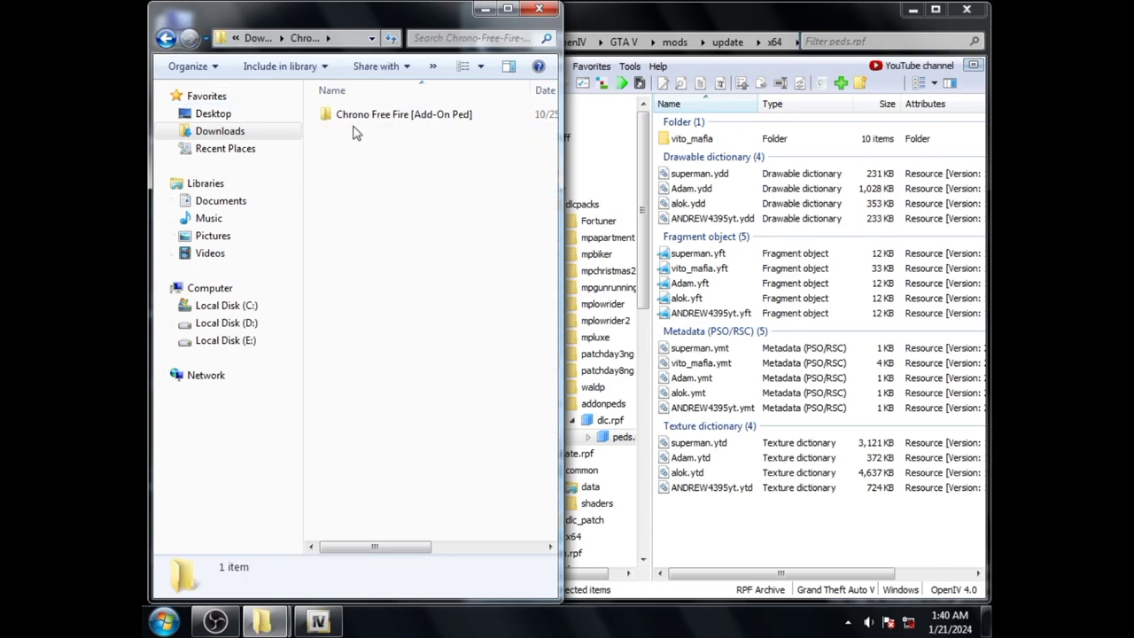
{"action": "double_click", "coordinate": [354, 116]}
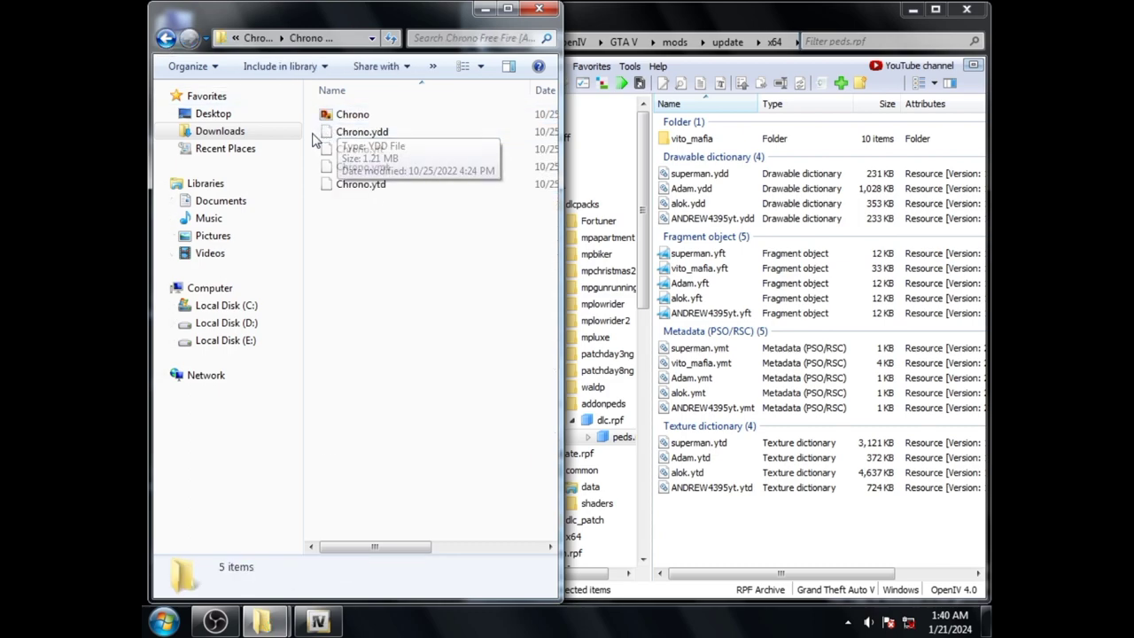
{"action": "left_click_drag", "start_coordinate": [314, 123], "coordinate": [351, 197]}
{"action": "left_click_drag", "start_coordinate": [808, 530], "coordinate": [810, 529]}
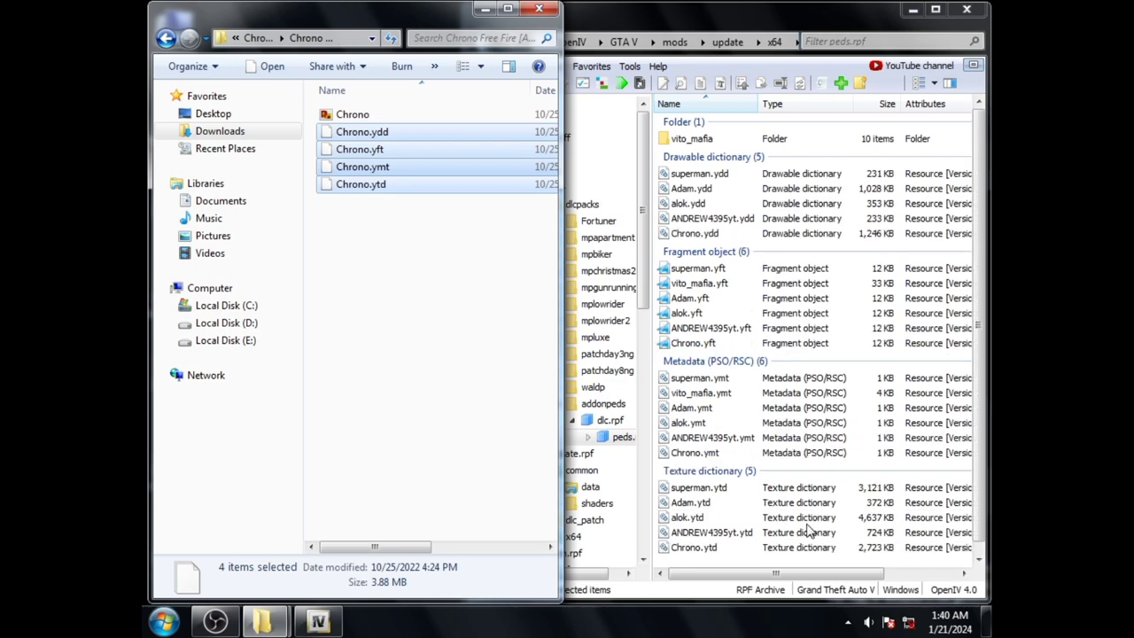
{"action": "left_click", "coordinate": [163, 45]}
{"action": "left_click", "coordinate": [163, 44]}
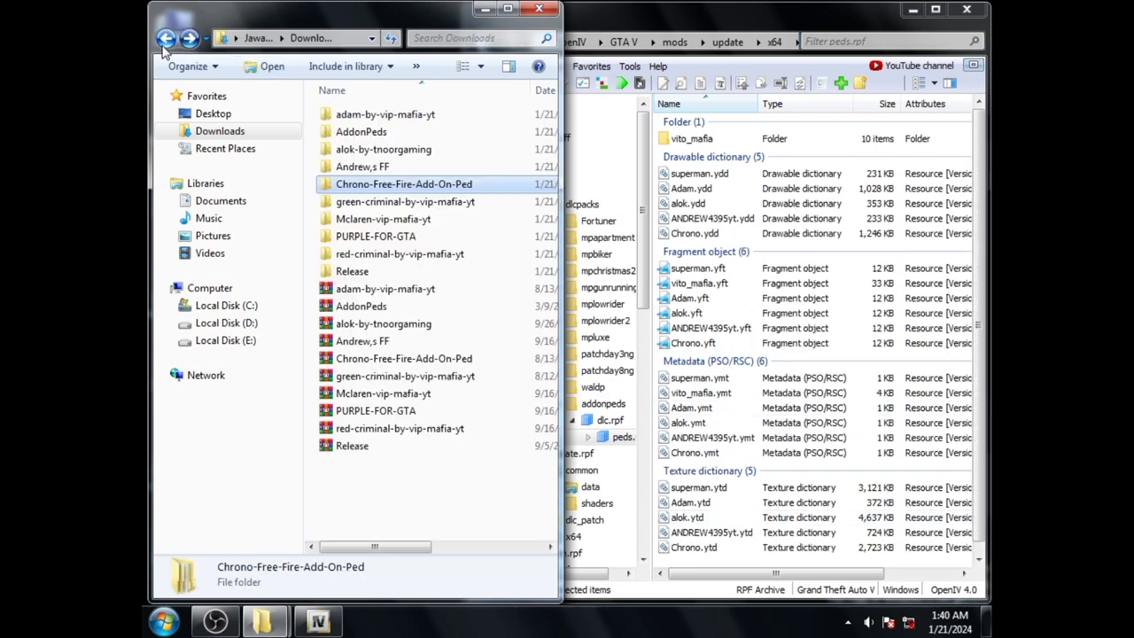
Copy the green ped files from the extracted green-criminal-by-vip-mafia-yt folder into peds.rpf, and go back to Downloads
{"action": "double_click", "coordinate": [398, 201]}
{"action": "double_click", "coordinate": [355, 114]}
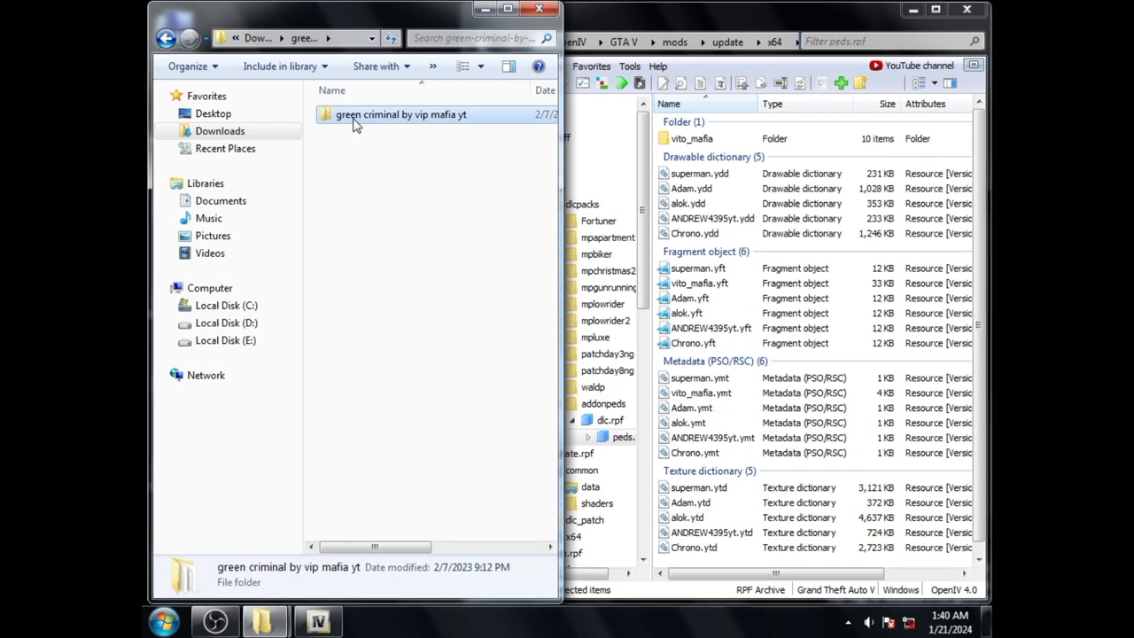
{"action": "key", "text": "ctrl+a"}
{"action": "left_click_drag", "start_coordinate": [363, 133], "coordinate": [802, 421]}
{"action": "left_click", "coordinate": [164, 38]}
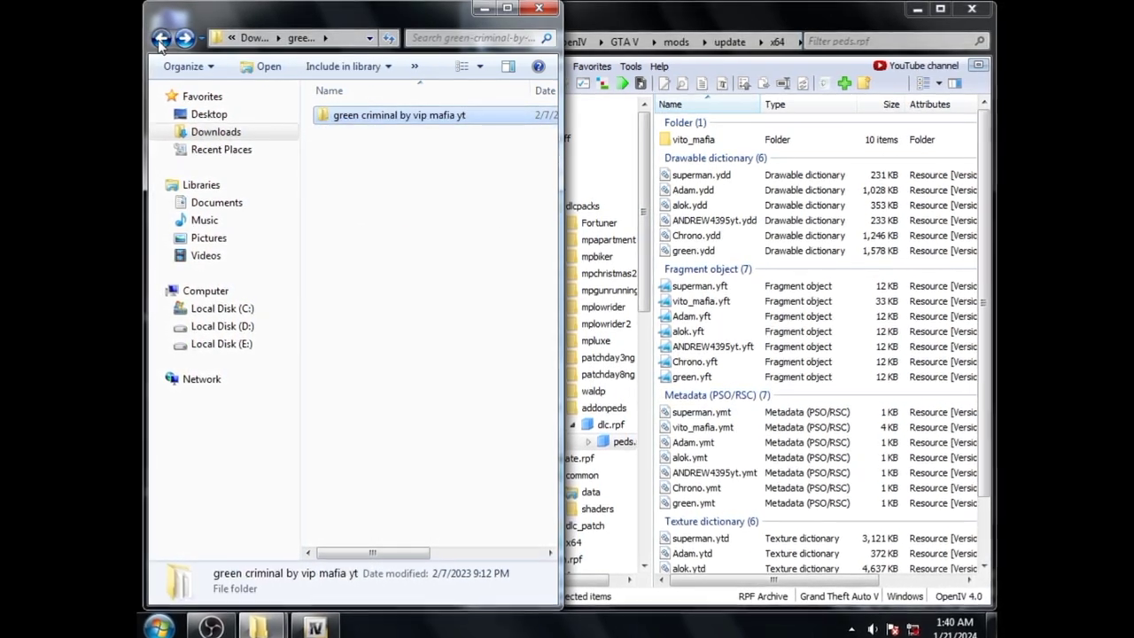
{"action": "left_click", "coordinate": [159, 40]}
Copy the McLarenF ped files from the extracted Mclaren-vip-mafia-yt folder into peds.rpf, and go back to Downloads
{"action": "double_click", "coordinate": [429, 223]}
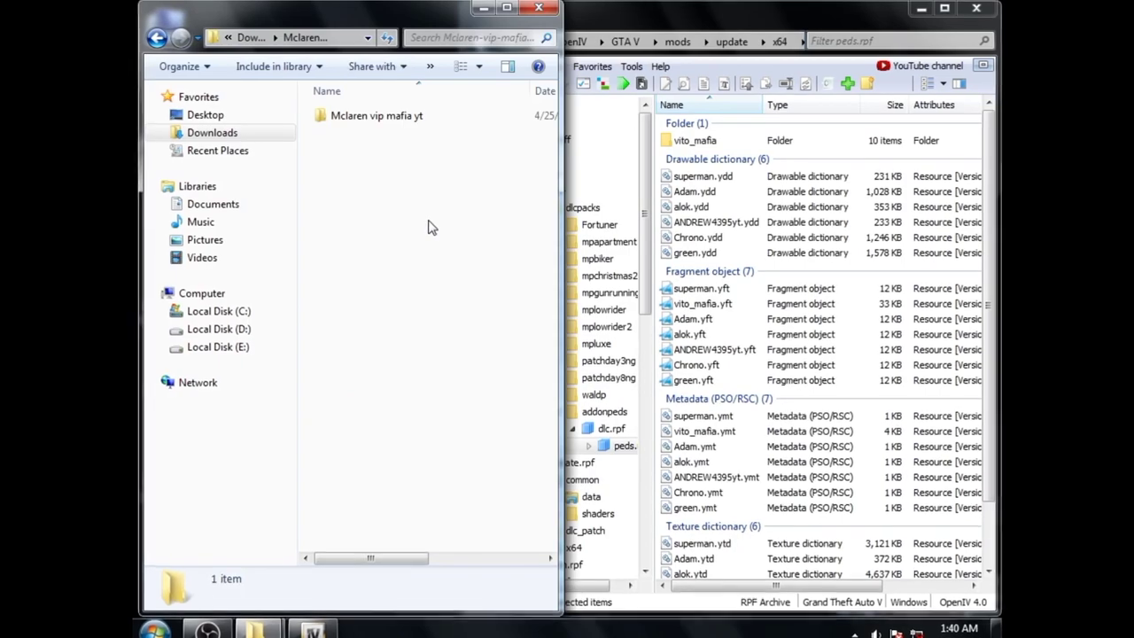
{"action": "double_click", "coordinate": [397, 127]}
{"action": "key", "text": "ctrl+a"}
{"action": "left_click_drag", "start_coordinate": [414, 113], "coordinate": [846, 453]}
{"action": "left_click", "coordinate": [145, 37]}
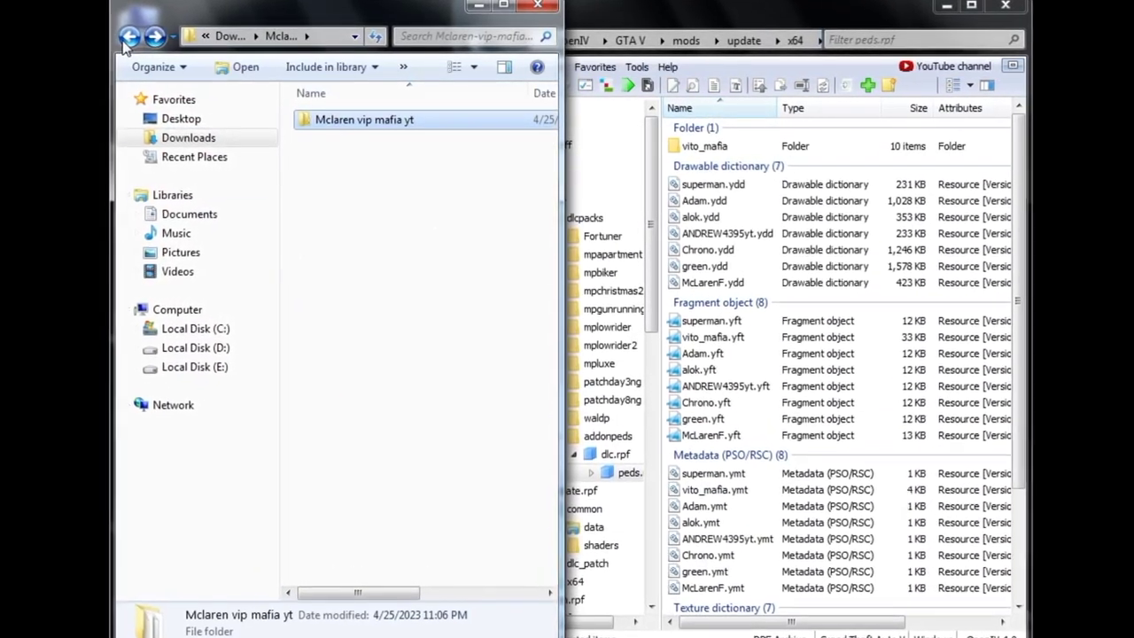
{"action": "left_click", "coordinate": [127, 38]}
Copy purple.ydd, purple.yft, purple.ymt and purple.ytd from the PURPLE-FOR-GTA folder into peds.rpf, and go back to Downloads
{"action": "double_click", "coordinate": [357, 255]}
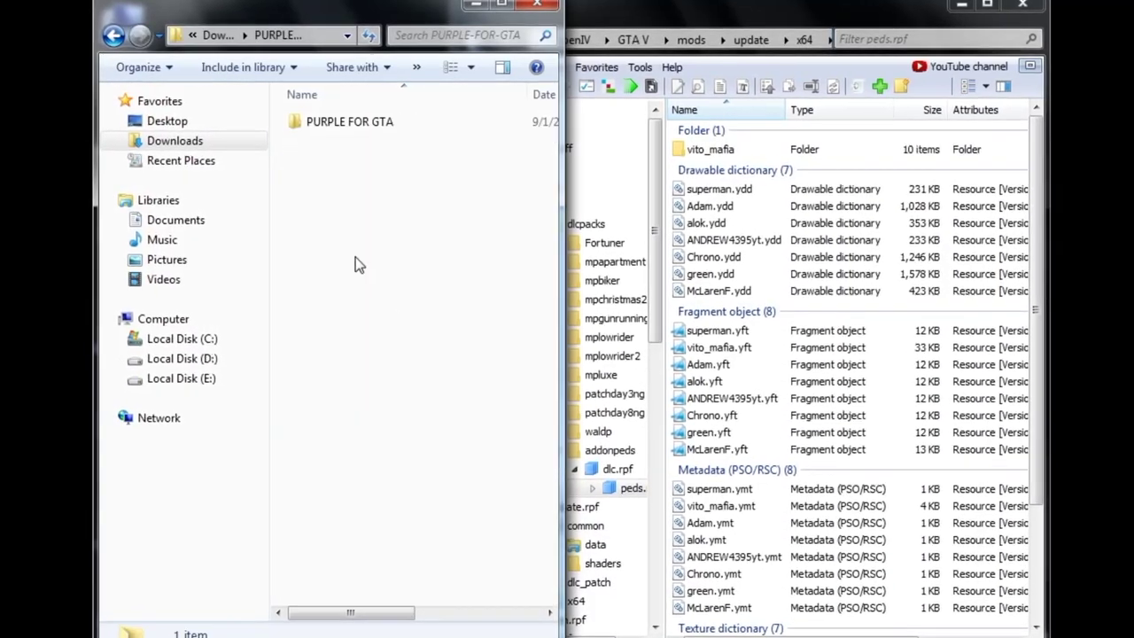
{"action": "double_click", "coordinate": [348, 128]}
{"action": "left_click_drag", "start_coordinate": [387, 274], "coordinate": [375, 152]}
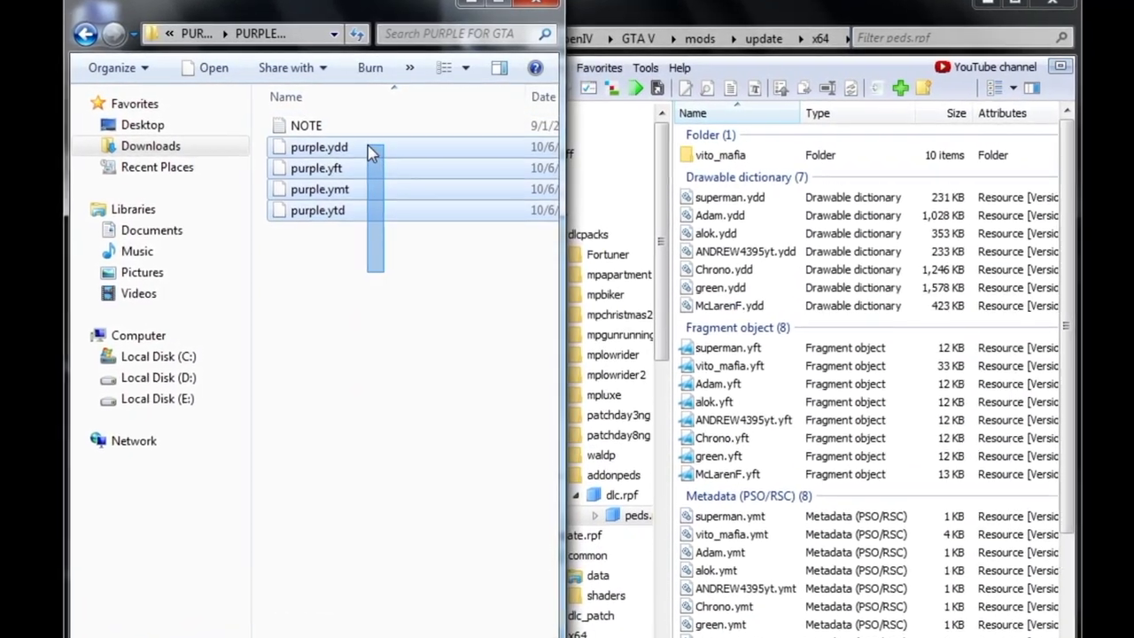
{"action": "left_click_drag", "start_coordinate": [350, 191], "coordinate": [772, 329]}
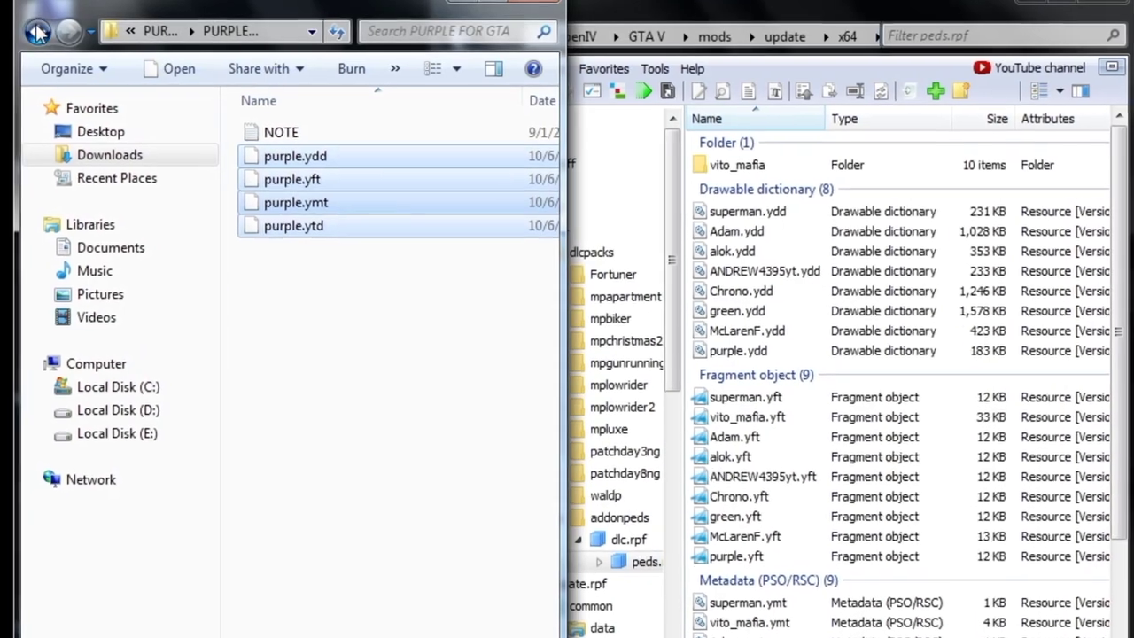
{"action": "left_click", "coordinate": [36, 33]}
{"action": "left_click", "coordinate": [36, 33]}
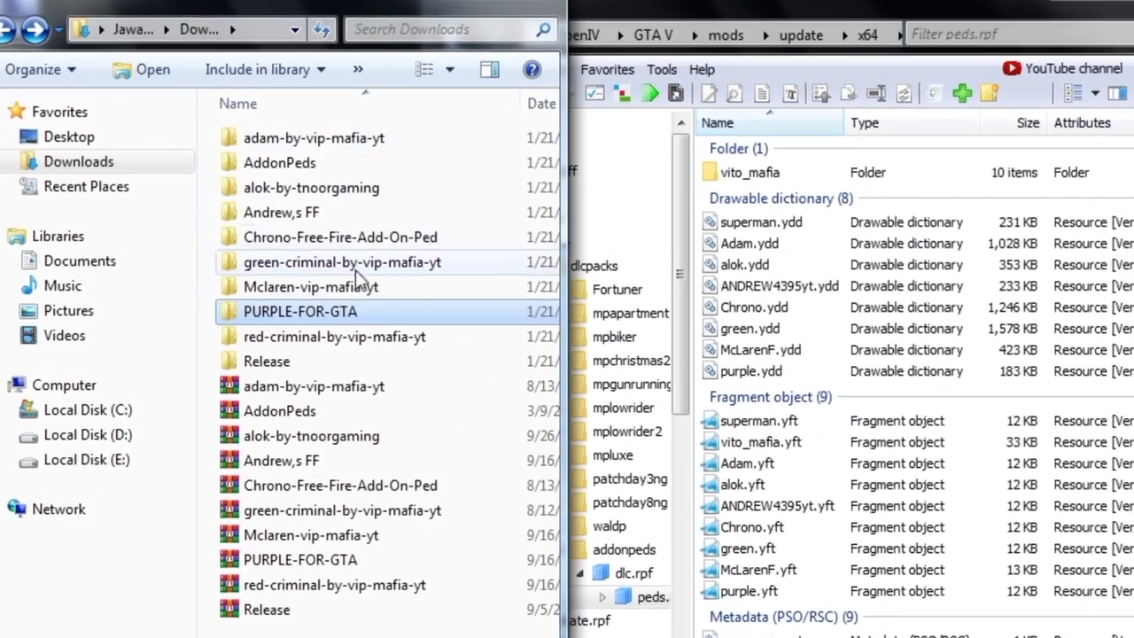
Copy redcriminal.ydd, redcriminal.yft, redcriminal.ymt and redcriminal.ytd from the red-criminal-by-vip-mafia-yt folder into peds.rpf, and go back to Downloads
{"action": "double_click", "coordinate": [362, 344]}
{"action": "double_click", "coordinate": [335, 149]}
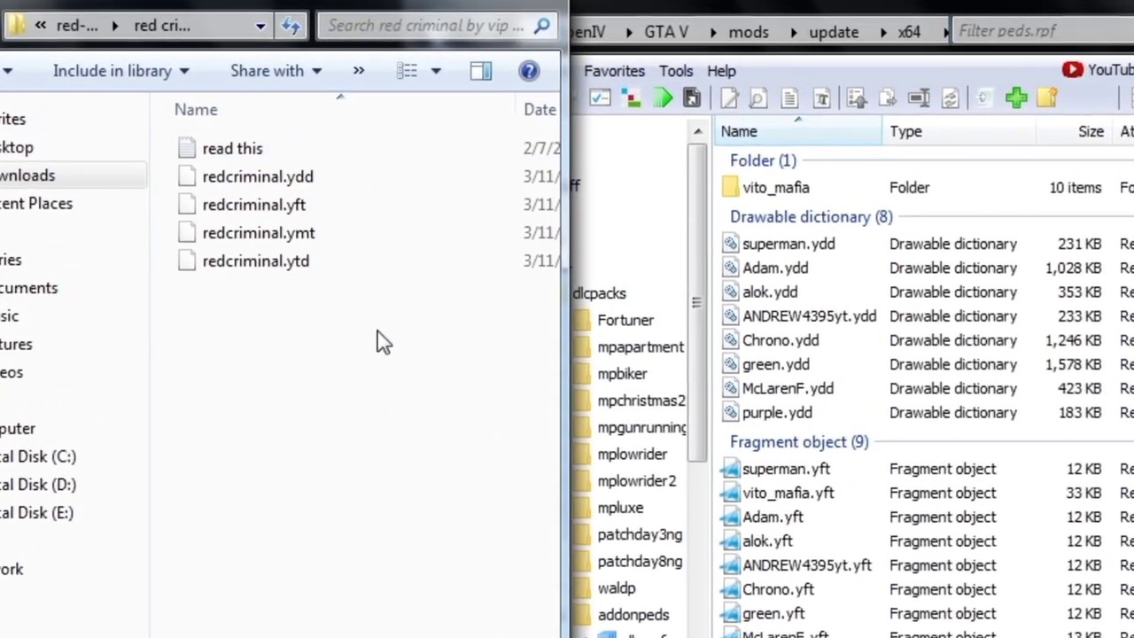
{"action": "left_click_drag", "start_coordinate": [383, 352], "coordinate": [1058, 637]}
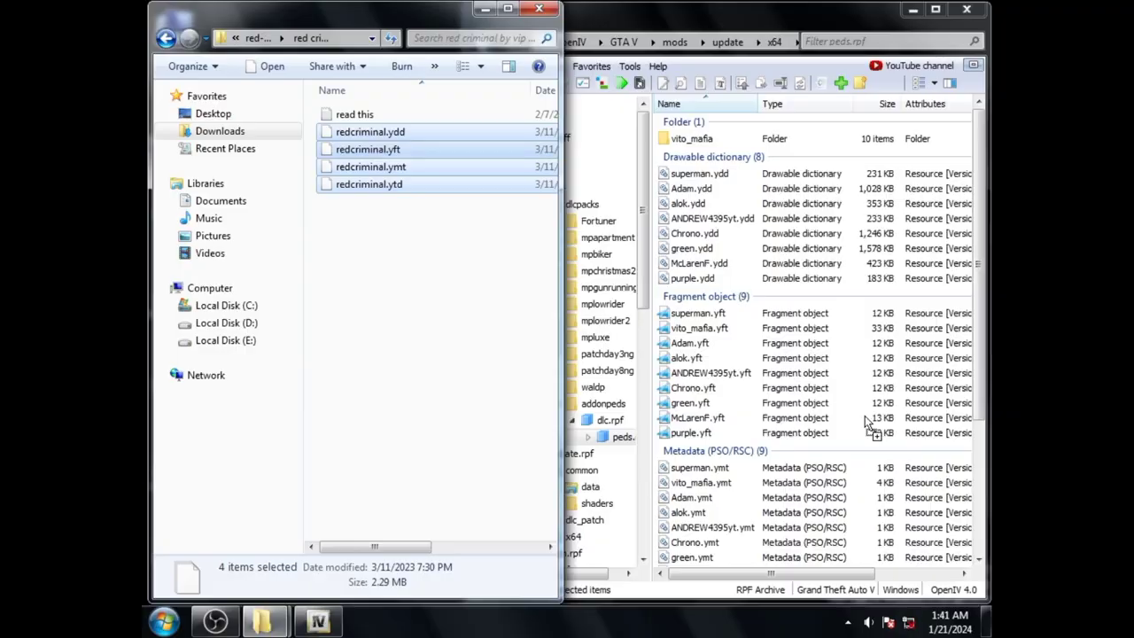
{"action": "left_click_drag", "start_coordinate": [867, 423], "coordinate": [867, 426]}
{"action": "left_click", "coordinate": [166, 38]}
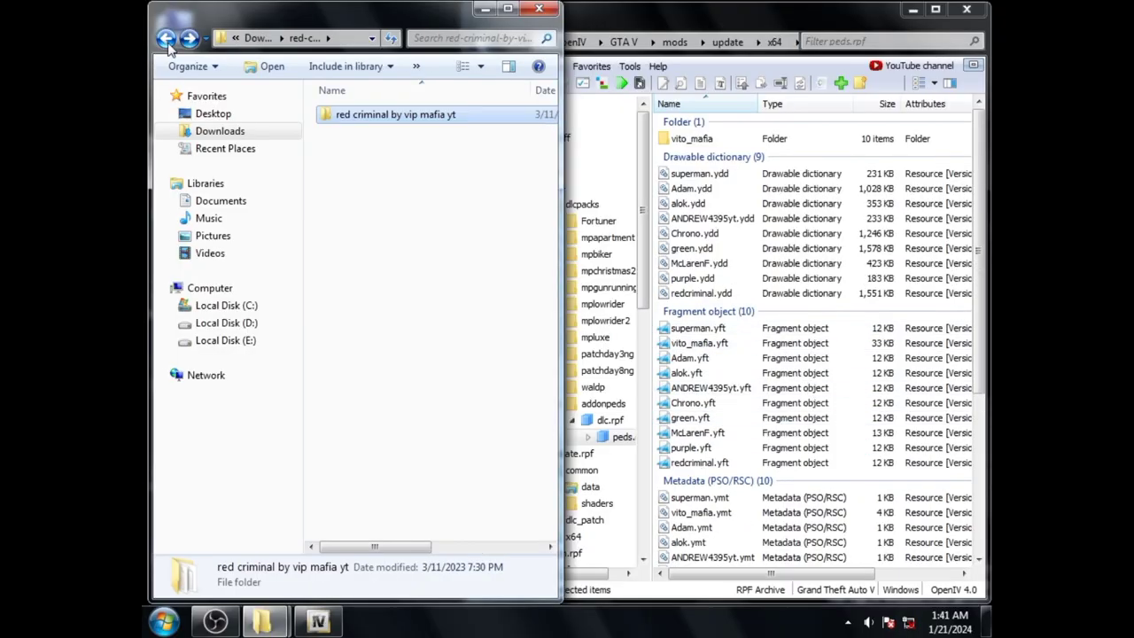
{"action": "left_click", "coordinate": [166, 38]}
Return OpenIV to the GTA V root folder and close OpenIV
{"action": "left_click", "coordinate": [700, 29]}
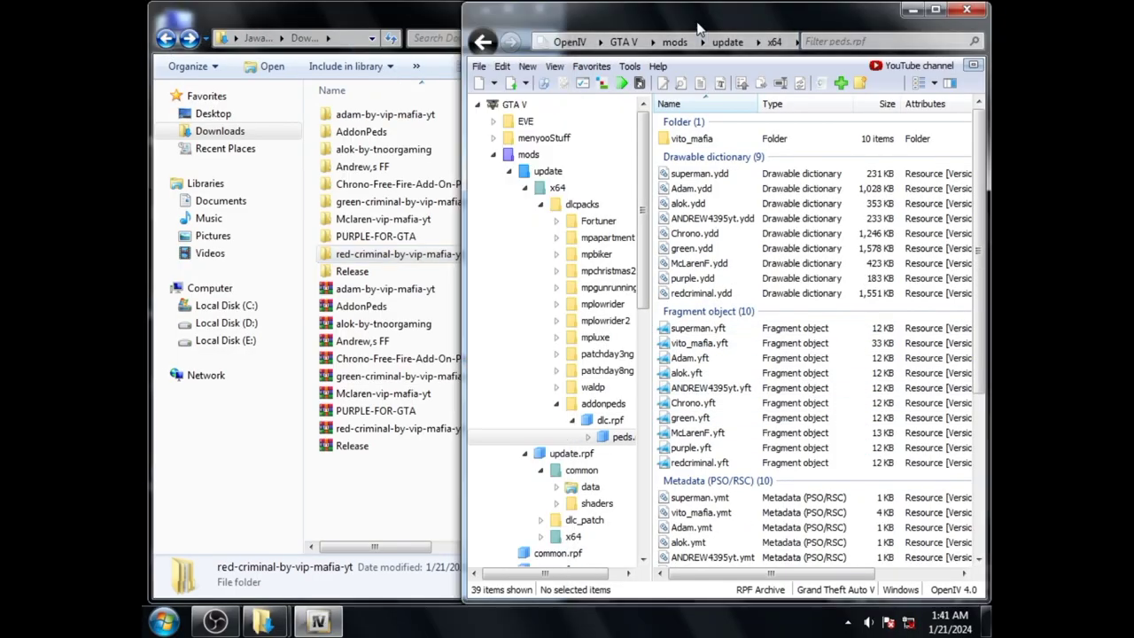
{"action": "left_click", "coordinate": [623, 42]}
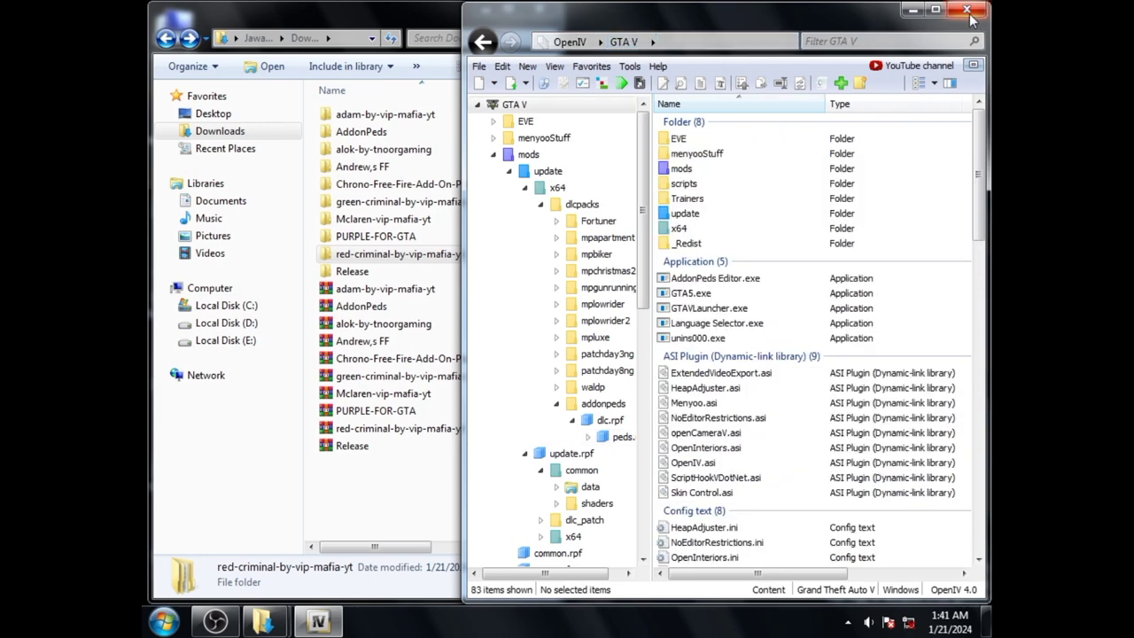
{"action": "left_click", "coordinate": [968, 11]}
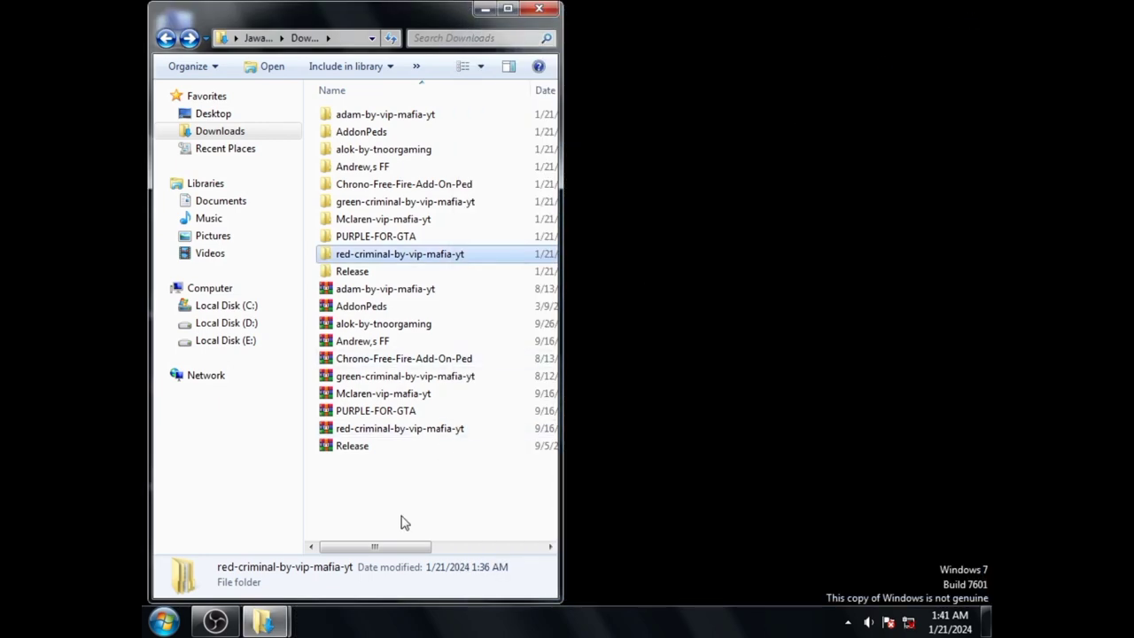
Switch to the Grand Theft Auto V folder, run AddonPeds Editor as administrator, and close the folder window
{"action": "mouse_move", "coordinate": [280, 616]}
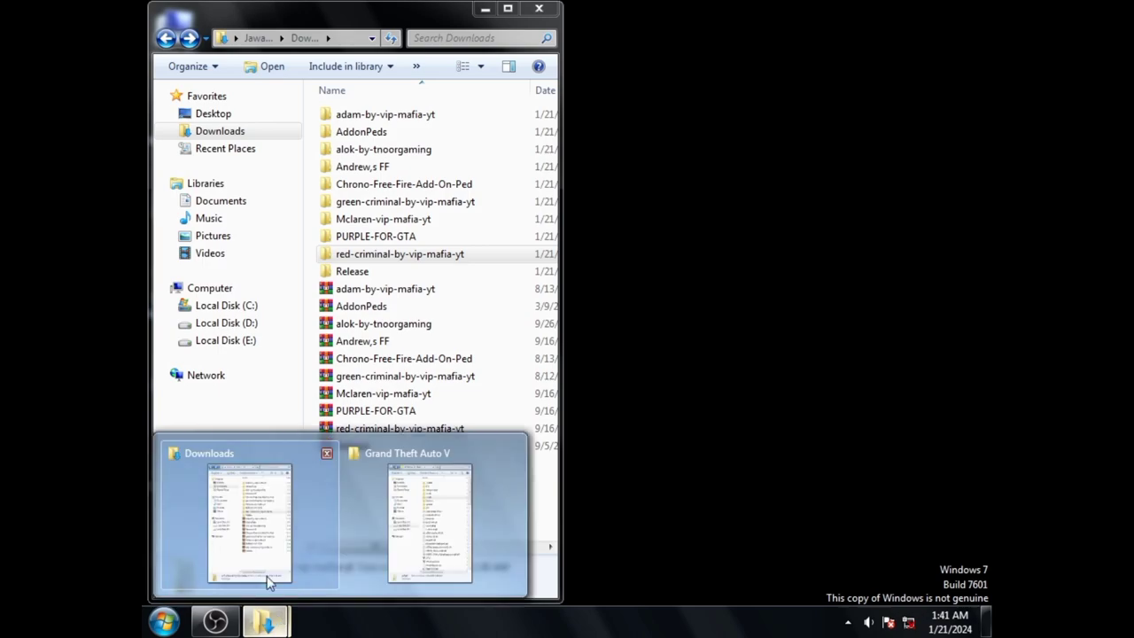
{"action": "left_click", "coordinate": [417, 505]}
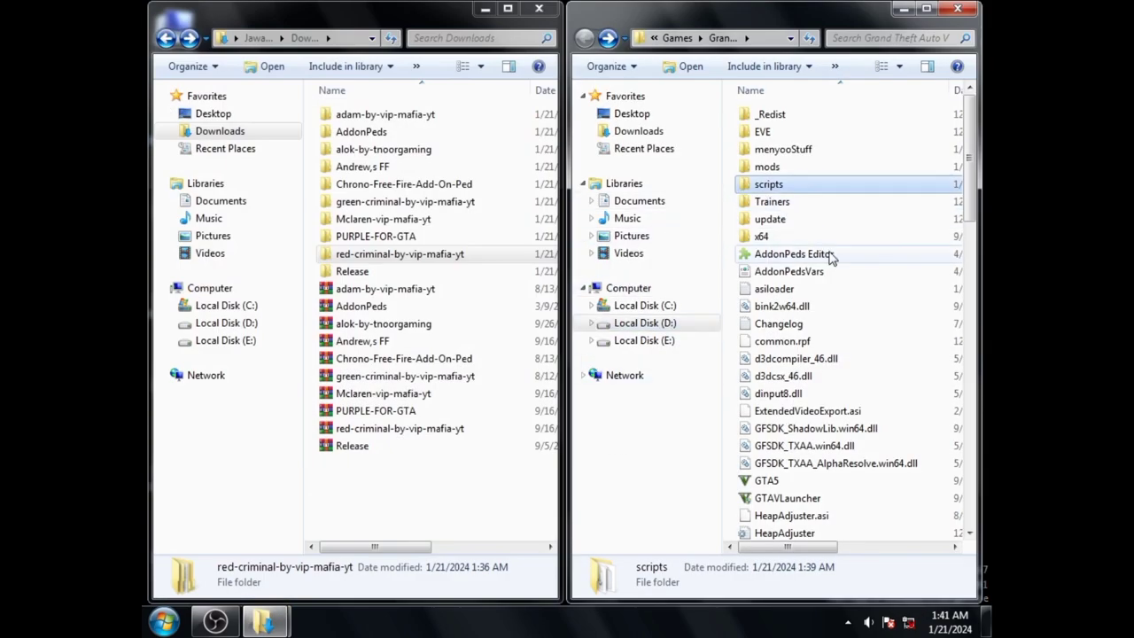
{"action": "left_click", "coordinate": [800, 254]}
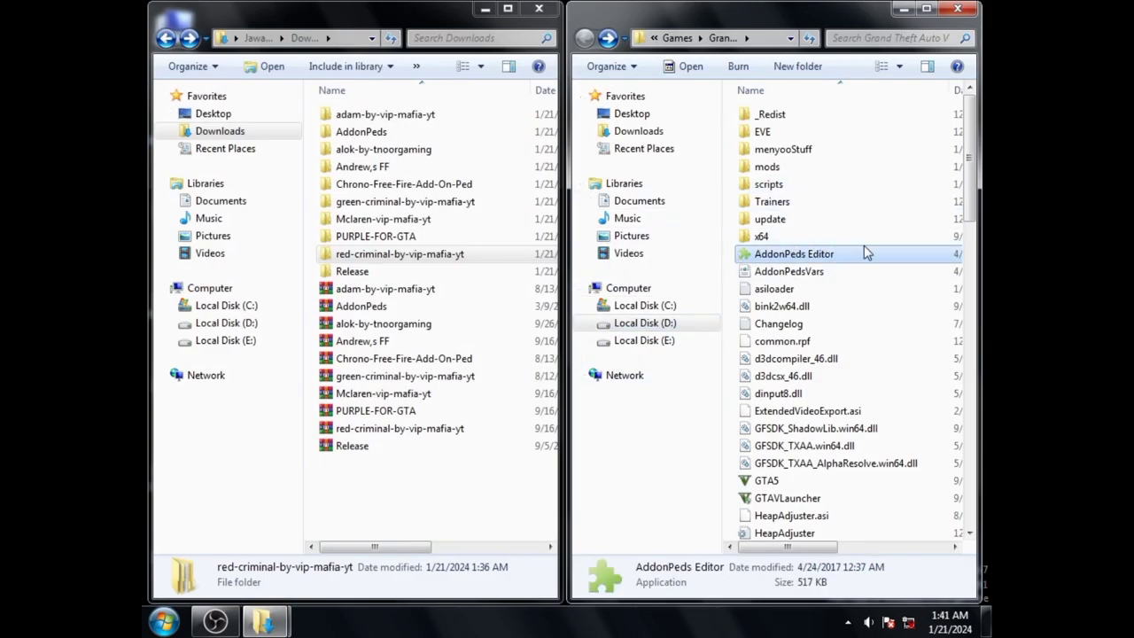
{"action": "right_click", "coordinate": [839, 257]}
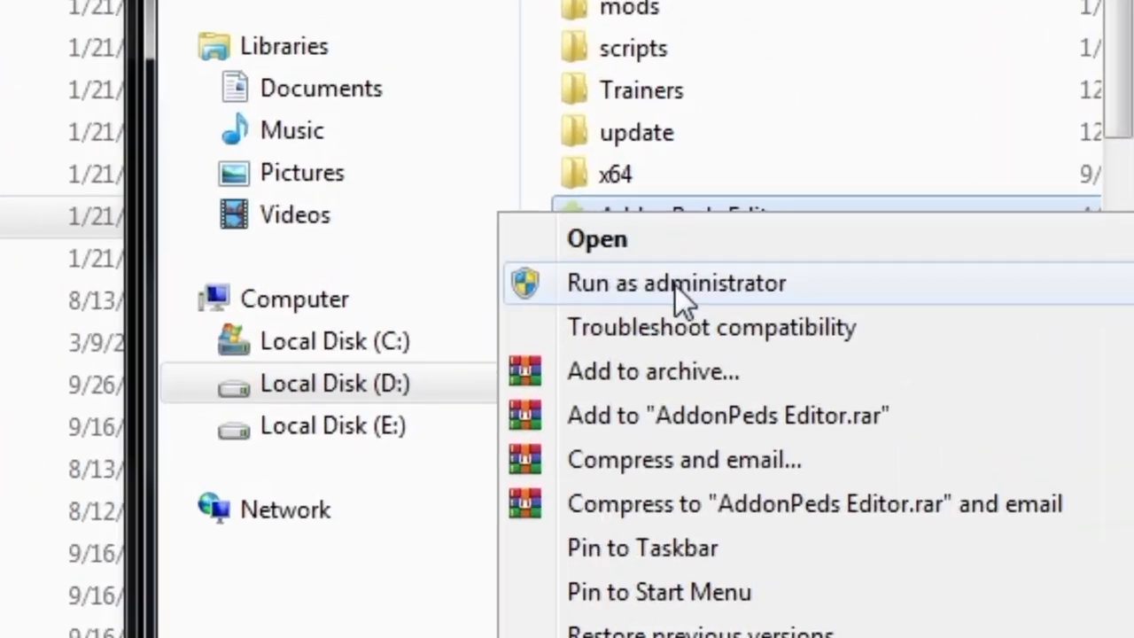
{"action": "left_click", "coordinate": [793, 282]}
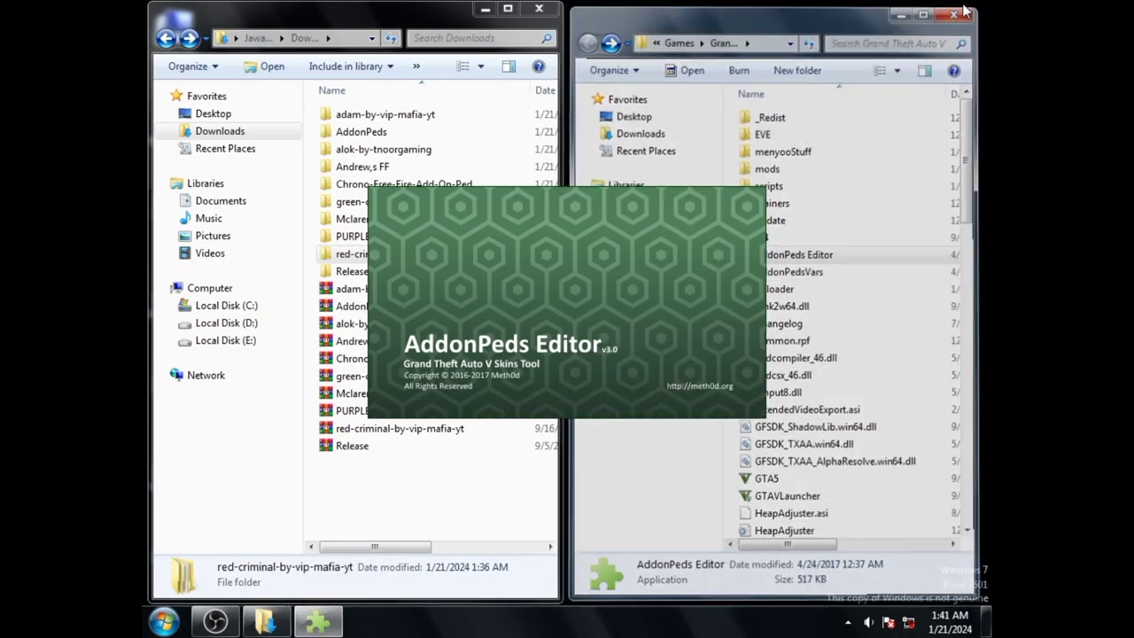
{"action": "left_click", "coordinate": [964, 9]}
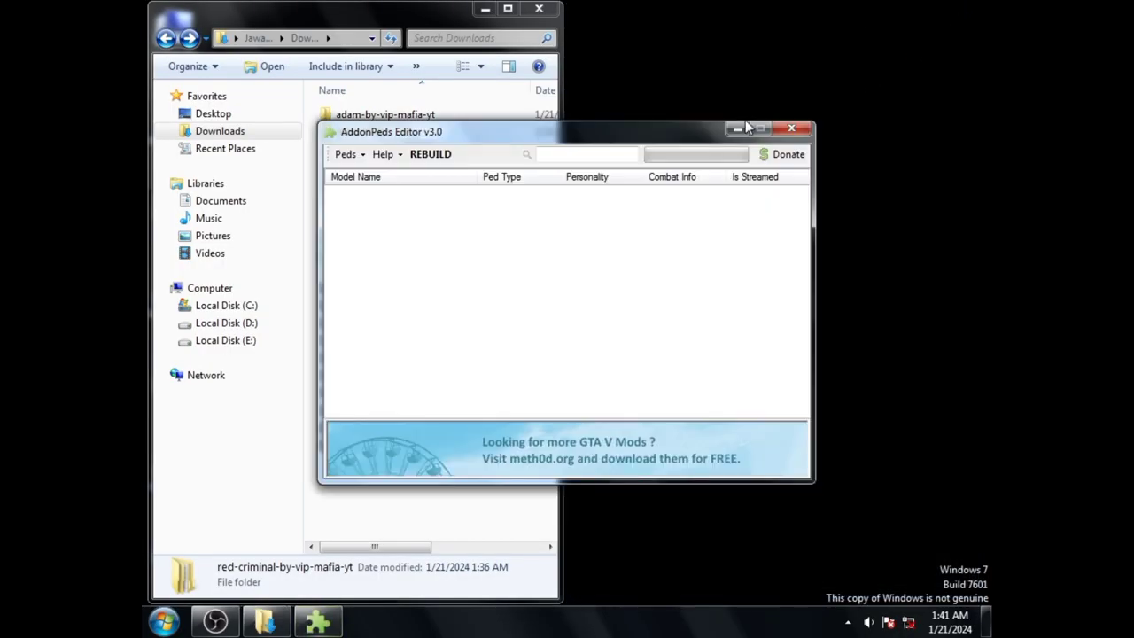
Place the AddonPeds Editor window beside the Downloads folder and open the form for a new ped
{"action": "left_click_drag", "start_coordinate": [618, 130], "coordinate": [773, 141]}
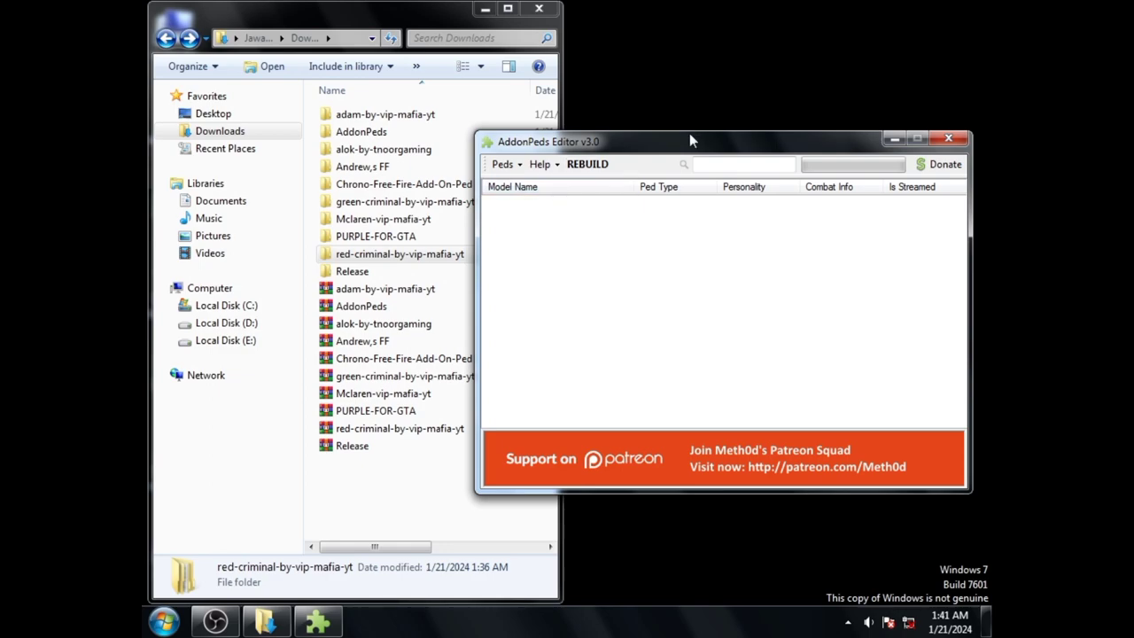
{"action": "left_click_drag", "start_coordinate": [690, 135], "coordinate": [709, 126]}
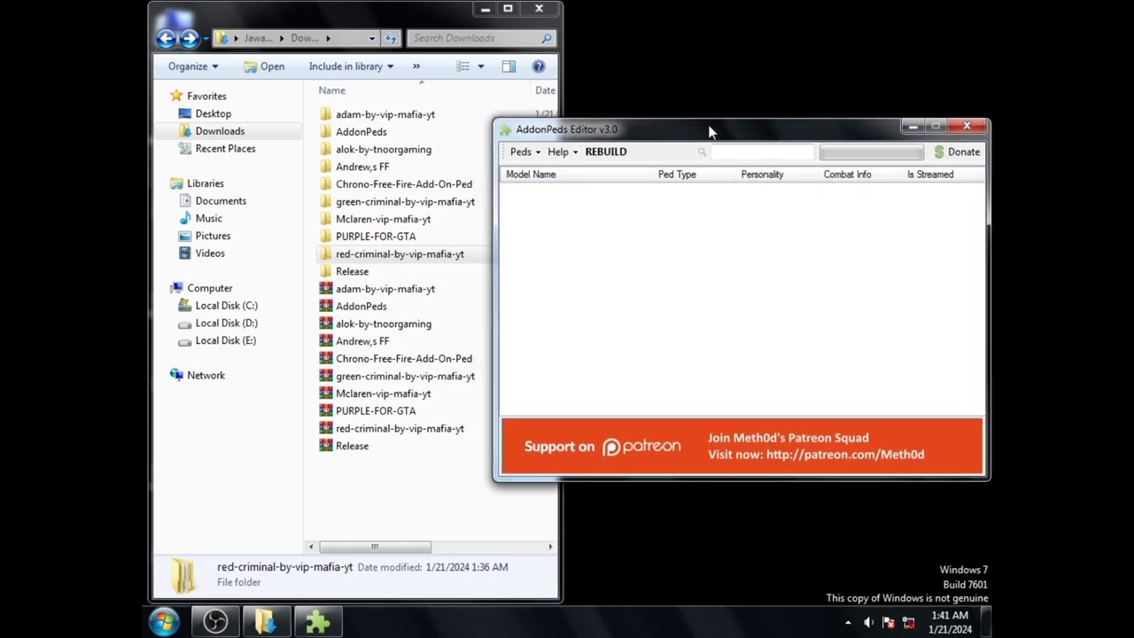
{"action": "left_click", "coordinate": [487, 272]}
{"action": "left_click", "coordinate": [598, 140]}
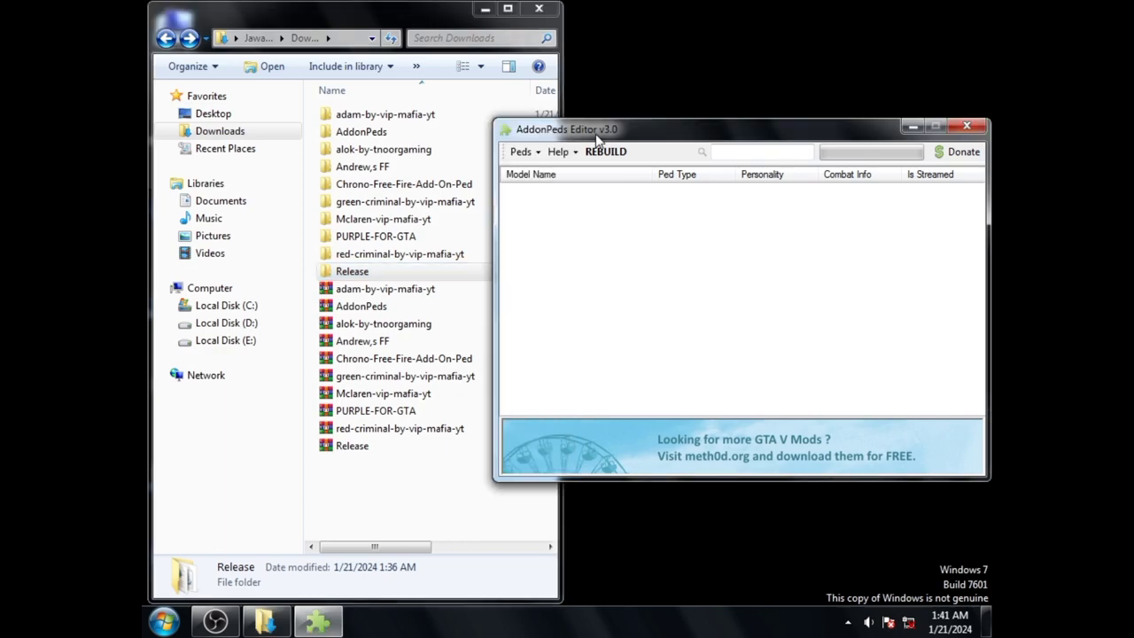
{"action": "left_click", "coordinate": [523, 152]}
{"action": "left_click", "coordinate": [552, 174]}
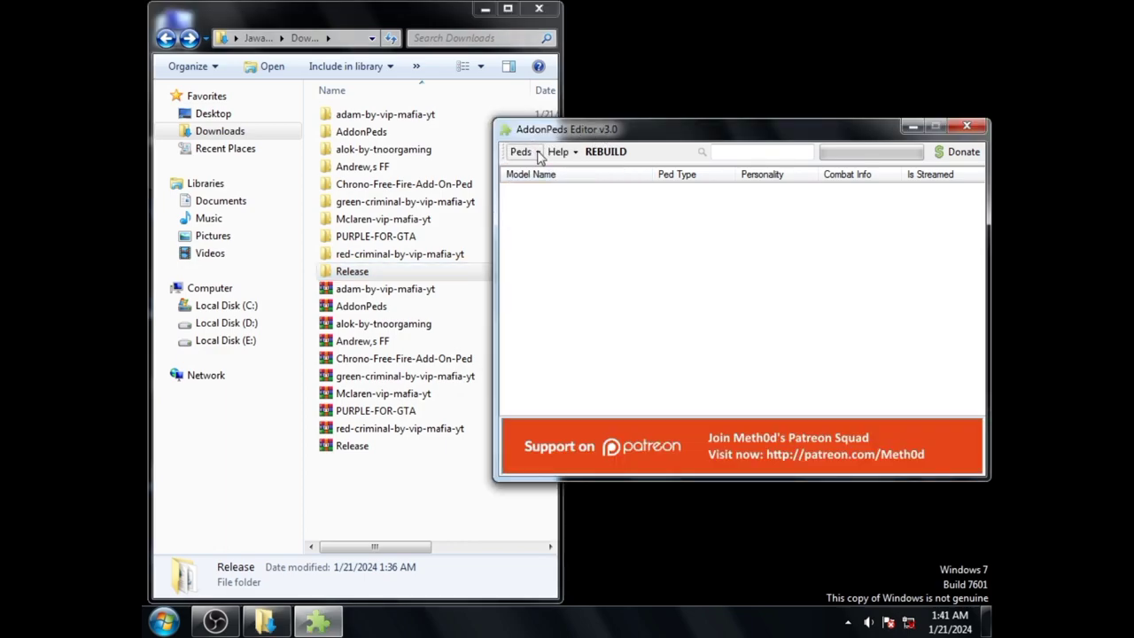
{"action": "left_click", "coordinate": [538, 153]}
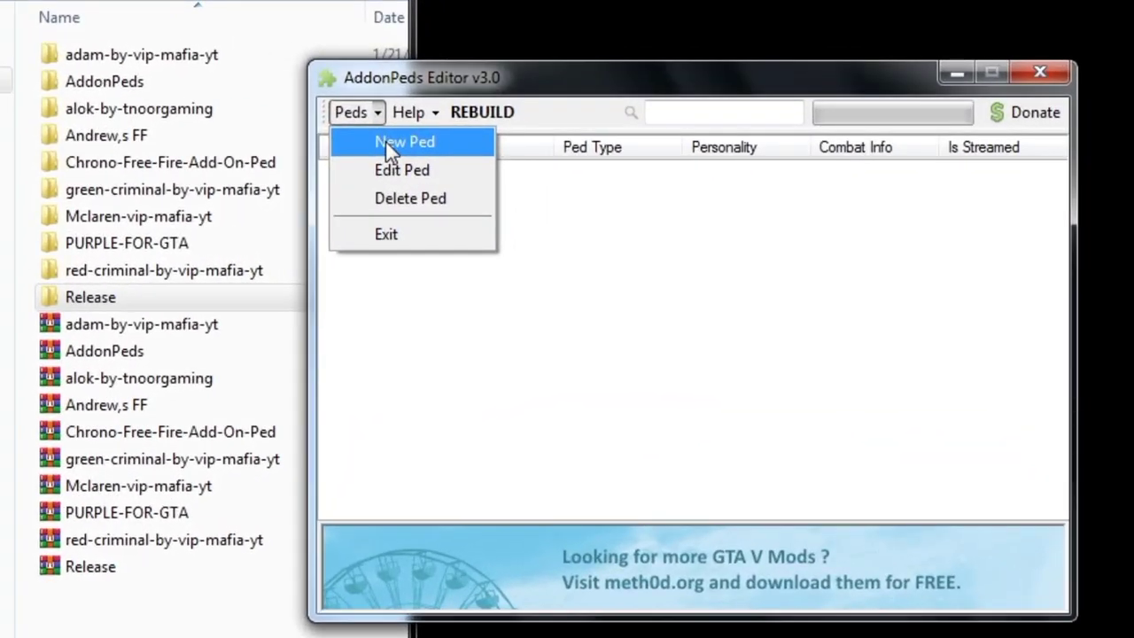
{"action": "left_click", "coordinate": [541, 171]}
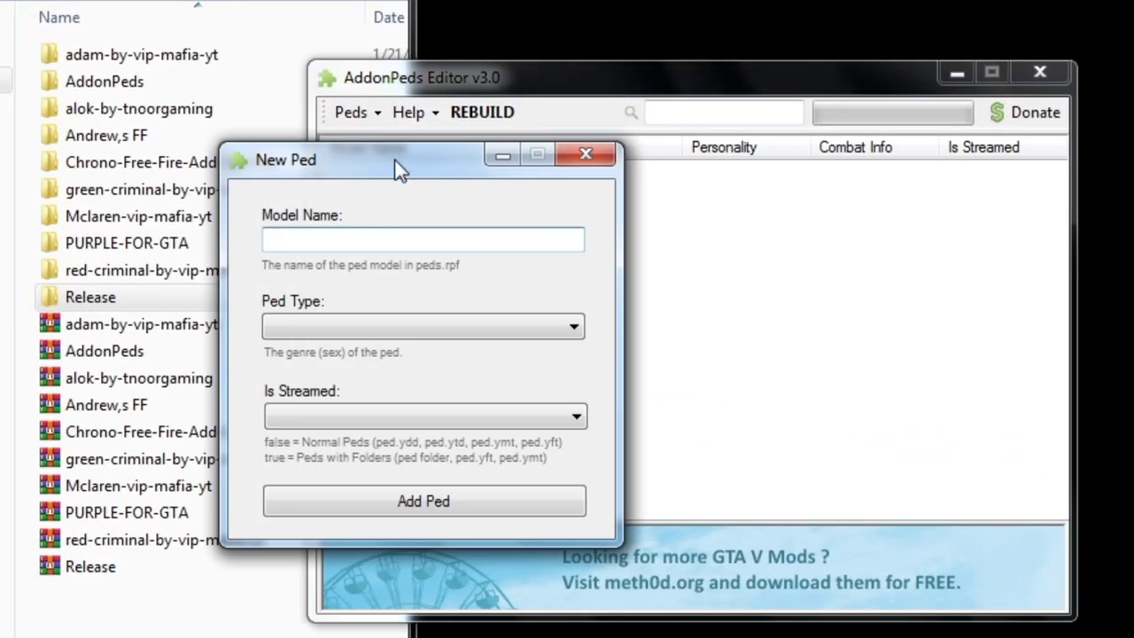
{"action": "left_click_drag", "start_coordinate": [394, 160], "coordinate": [492, 170]}
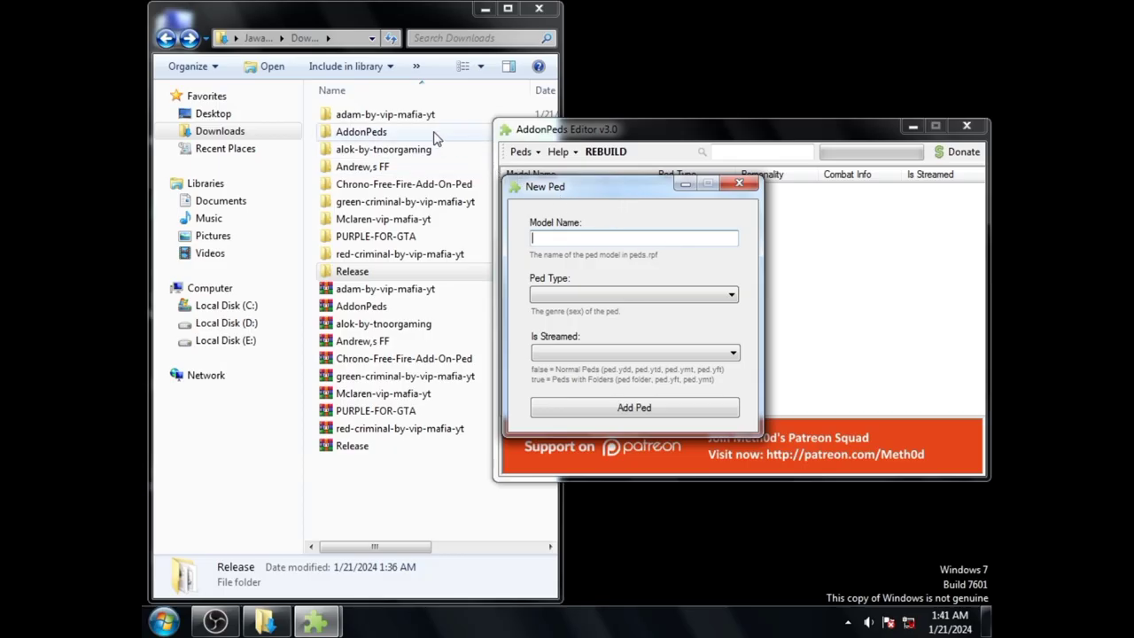
Open the inner adam by vip mafia yt folder and copy the name of Adam.ydd without its extension
{"action": "double_click", "coordinate": [399, 124]}
{"action": "double_click", "coordinate": [383, 117]}
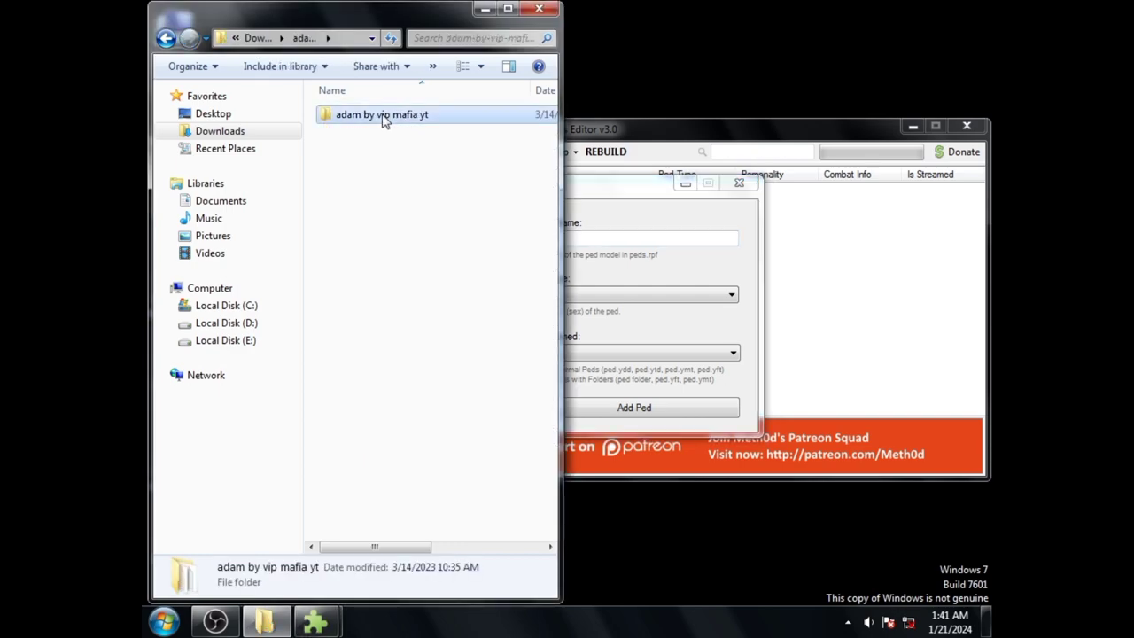
{"action": "left_click", "coordinate": [382, 118]}
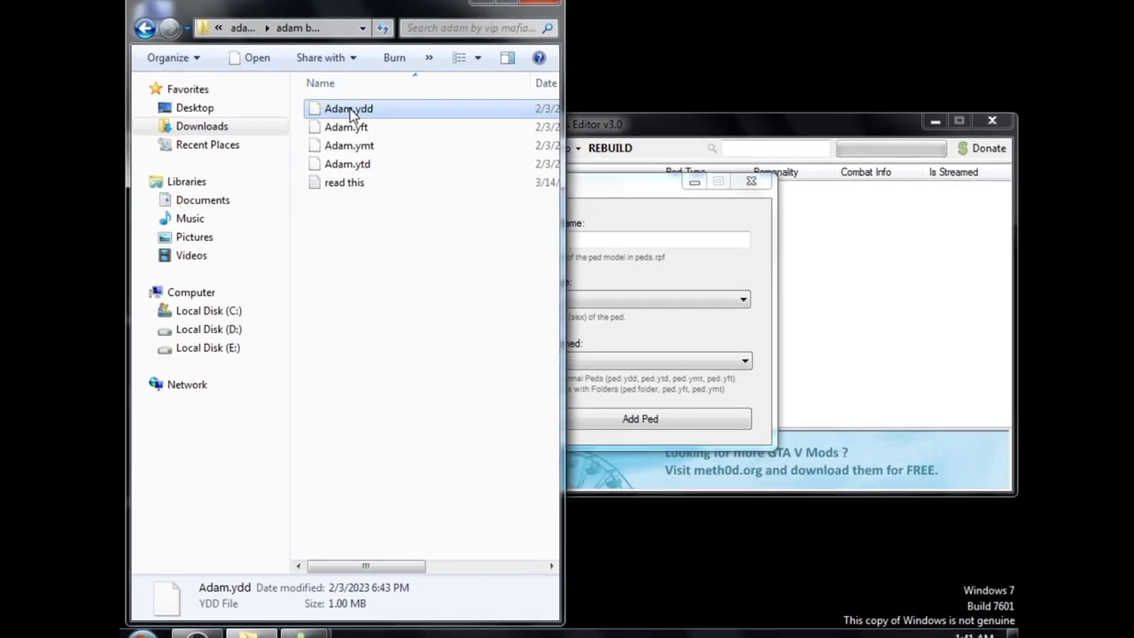
{"action": "right_click", "coordinate": [361, 116]}
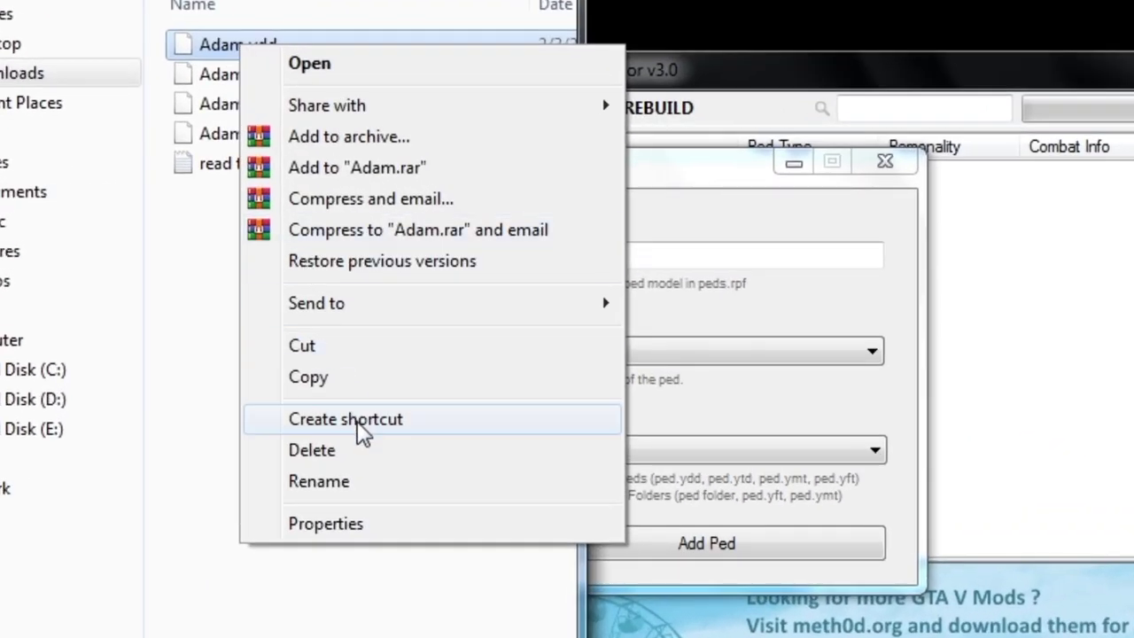
{"action": "left_click", "coordinate": [351, 483]}
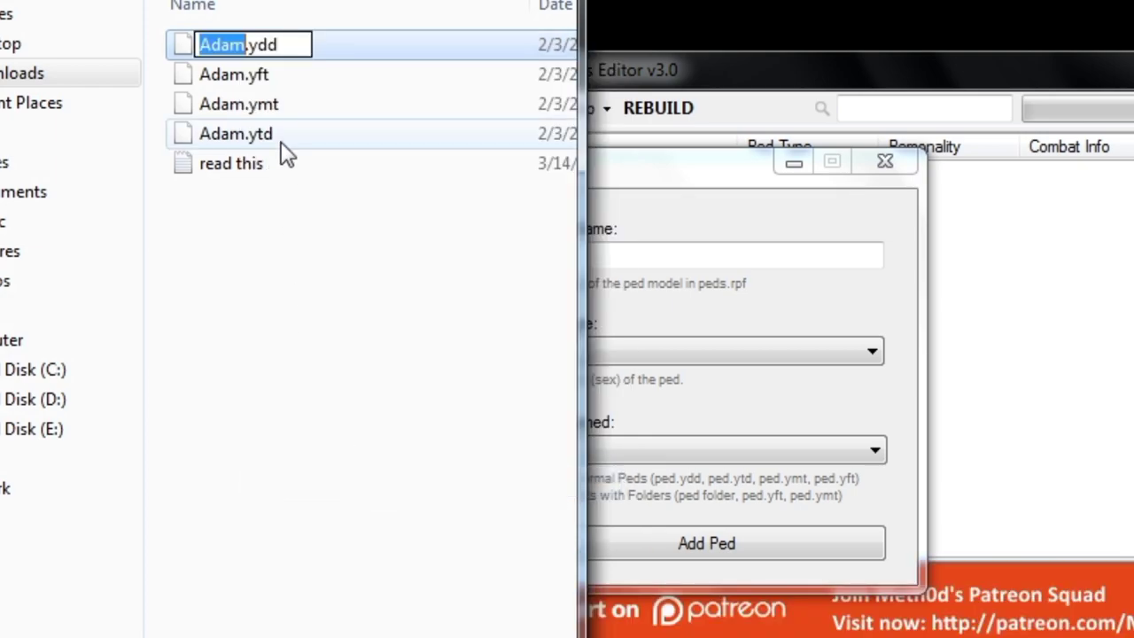
{"action": "right_click", "coordinate": [218, 50]}
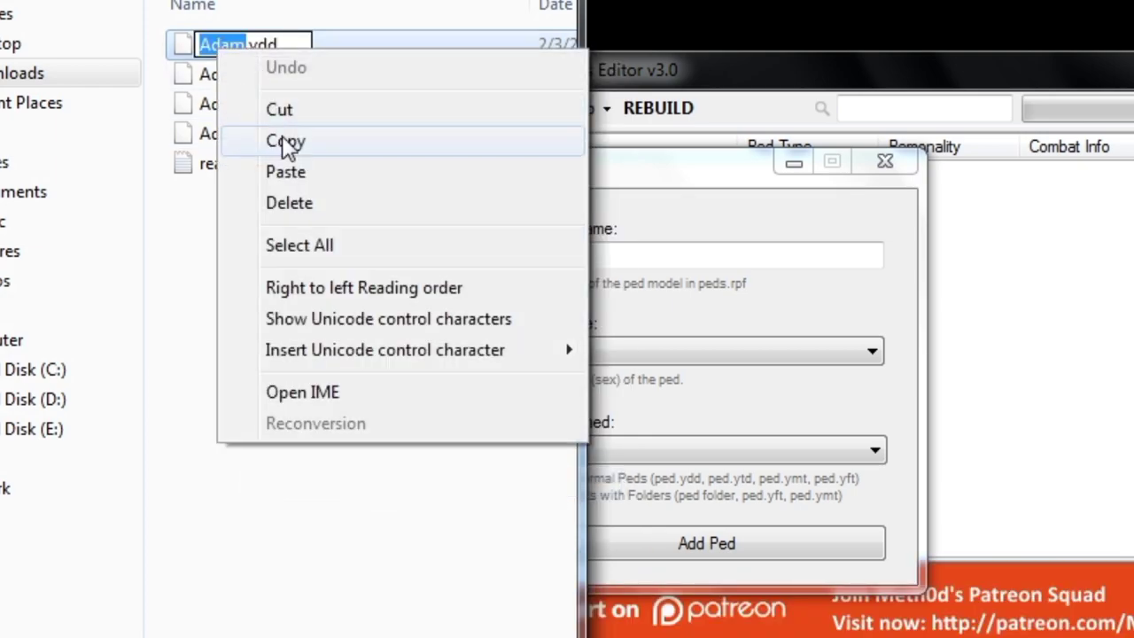
{"action": "left_click", "coordinate": [292, 145]}
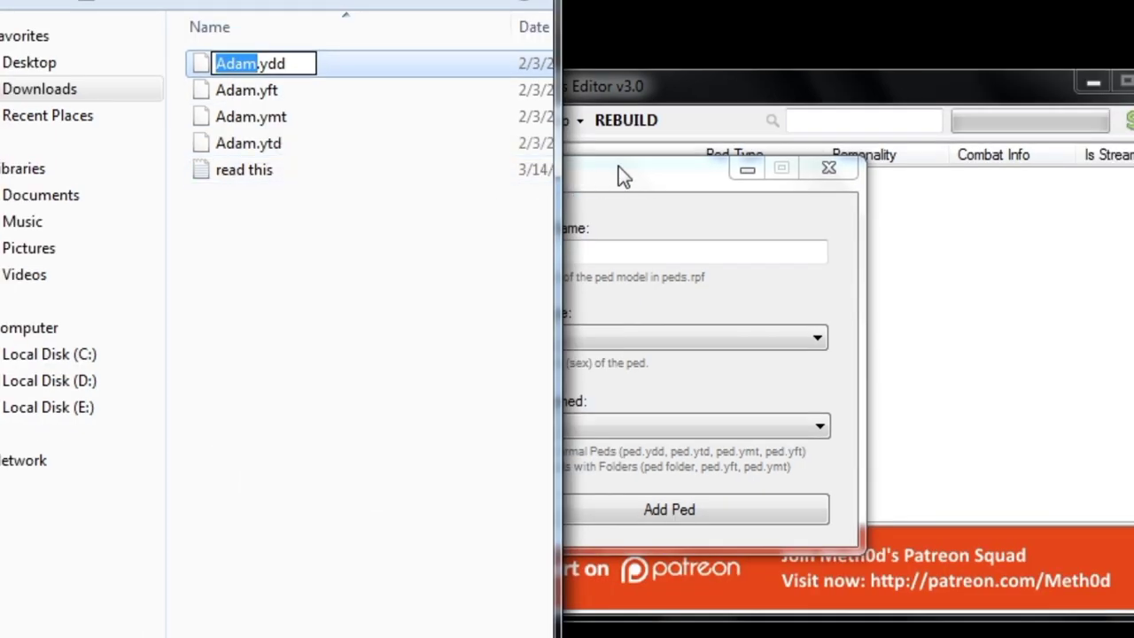
Add a ped with the copied model name Adam, ped type Male and Is Streamed set to false
{"action": "left_click", "coordinate": [625, 175]}
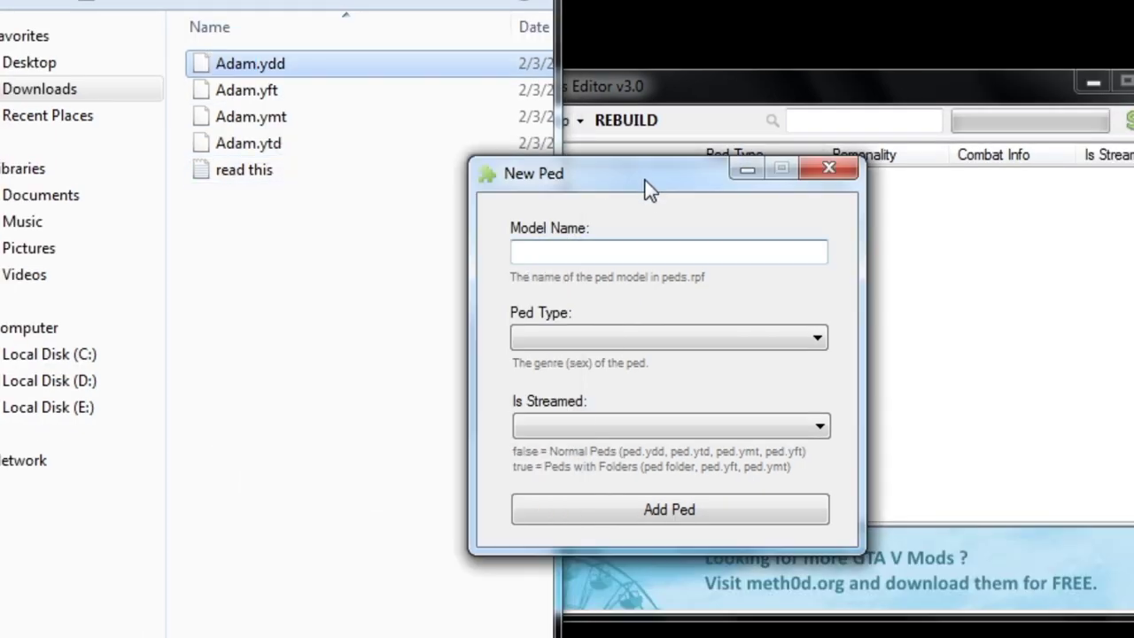
{"action": "right_click", "coordinate": [550, 249]}
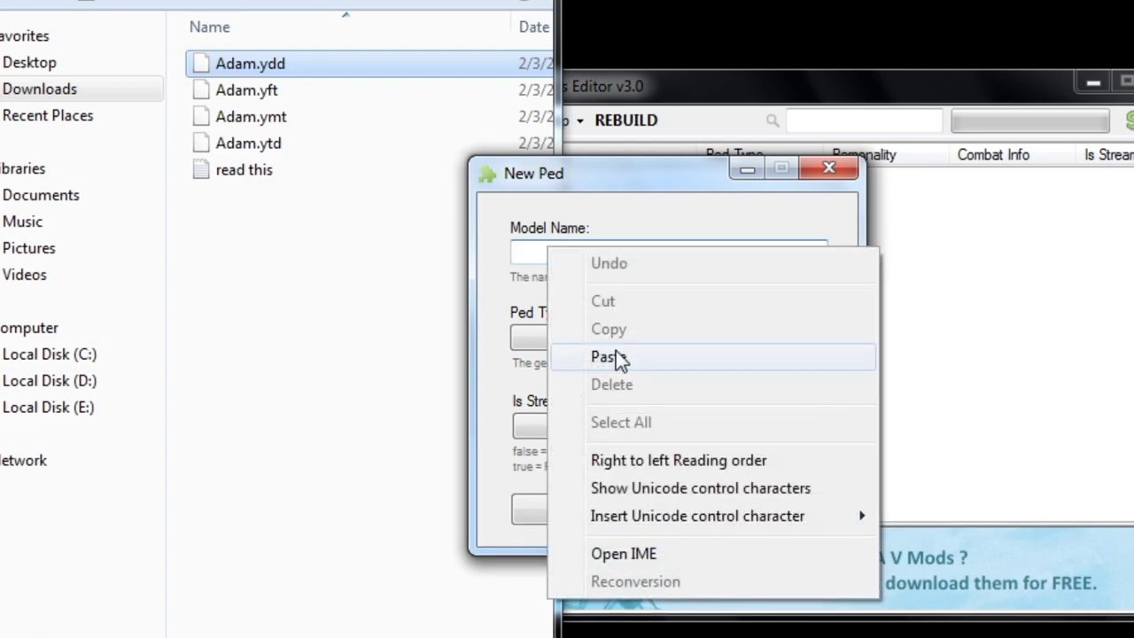
{"action": "left_click", "coordinate": [617, 358]}
{"action": "left_click", "coordinate": [616, 340]}
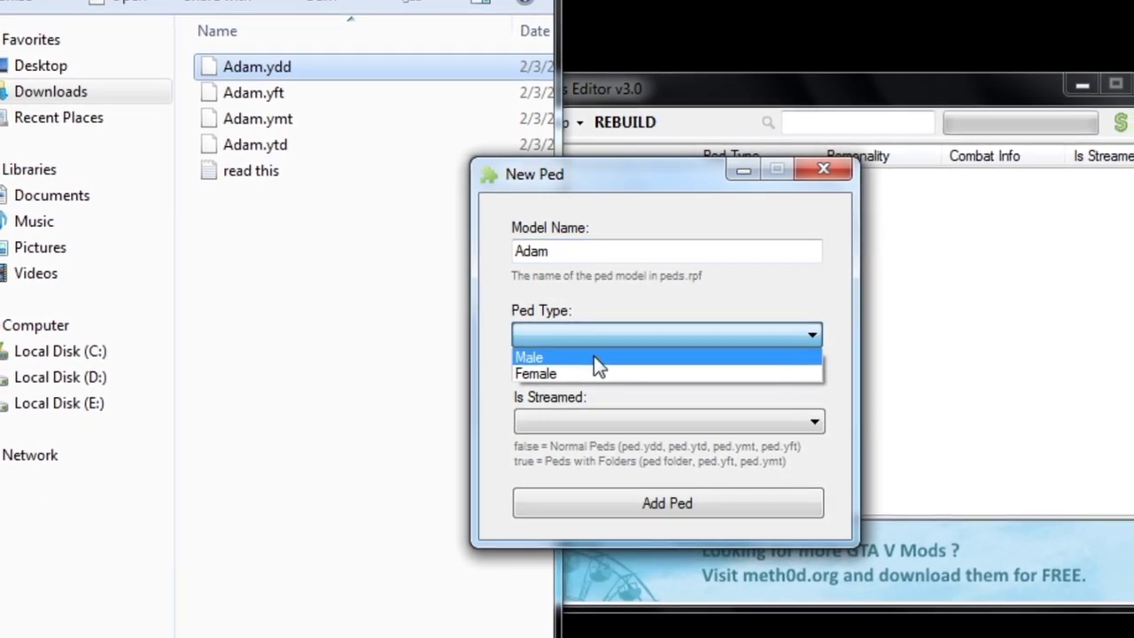
{"action": "left_click", "coordinate": [596, 360]}
{"action": "left_click", "coordinate": [601, 414]}
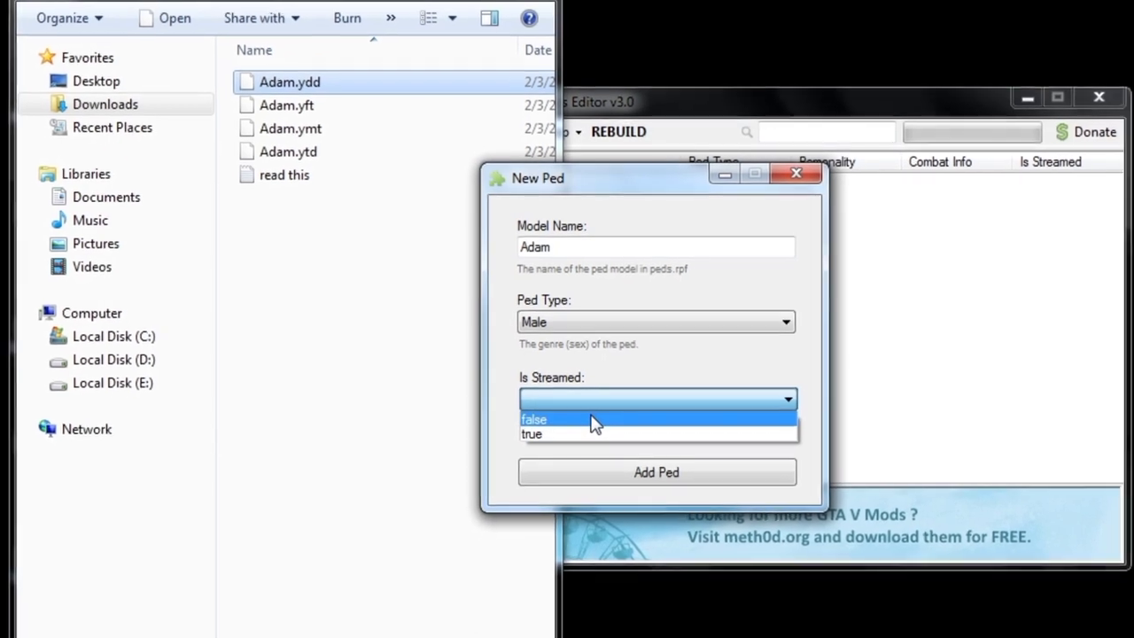
{"action": "left_click", "coordinate": [596, 433]}
{"action": "left_click", "coordinate": [623, 441]}
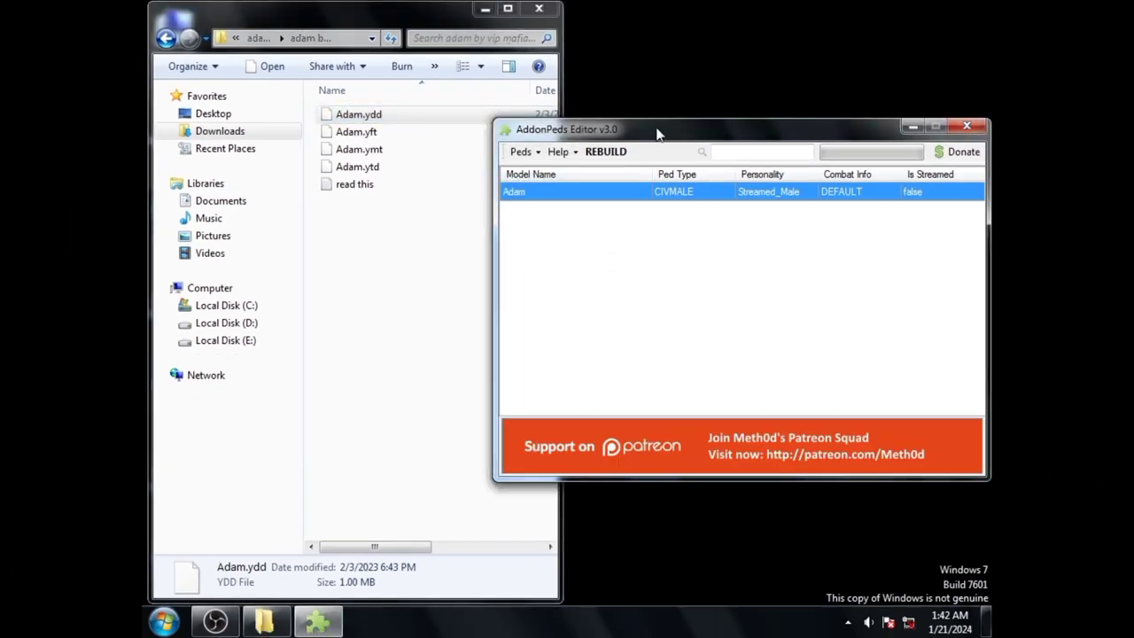
Shift the AddonPeds Editor window slightly away from the folder window, then open a new ped form and move it clear of the files
{"action": "mouse_move", "coordinate": [657, 133]}
{"action": "left_mouse_down"}
{"action": "mouse_move", "coordinate": [673, 133]}
{"action": "mouse_move", "coordinate": [663, 133]}
{"action": "left_mouse_up"}
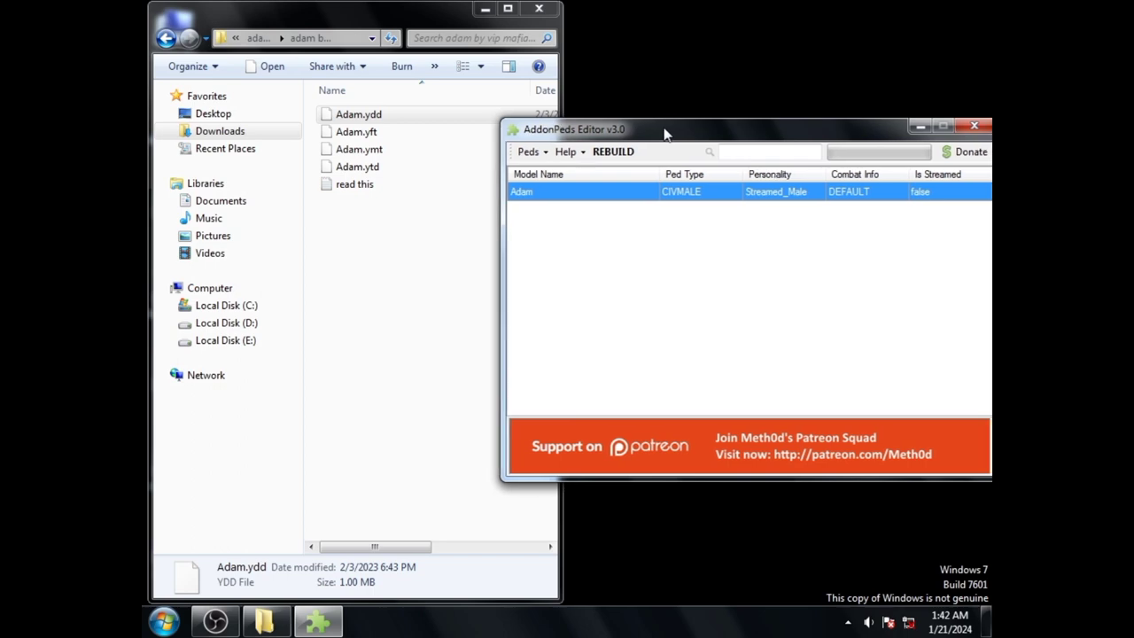
{"action": "left_click", "coordinate": [528, 153]}
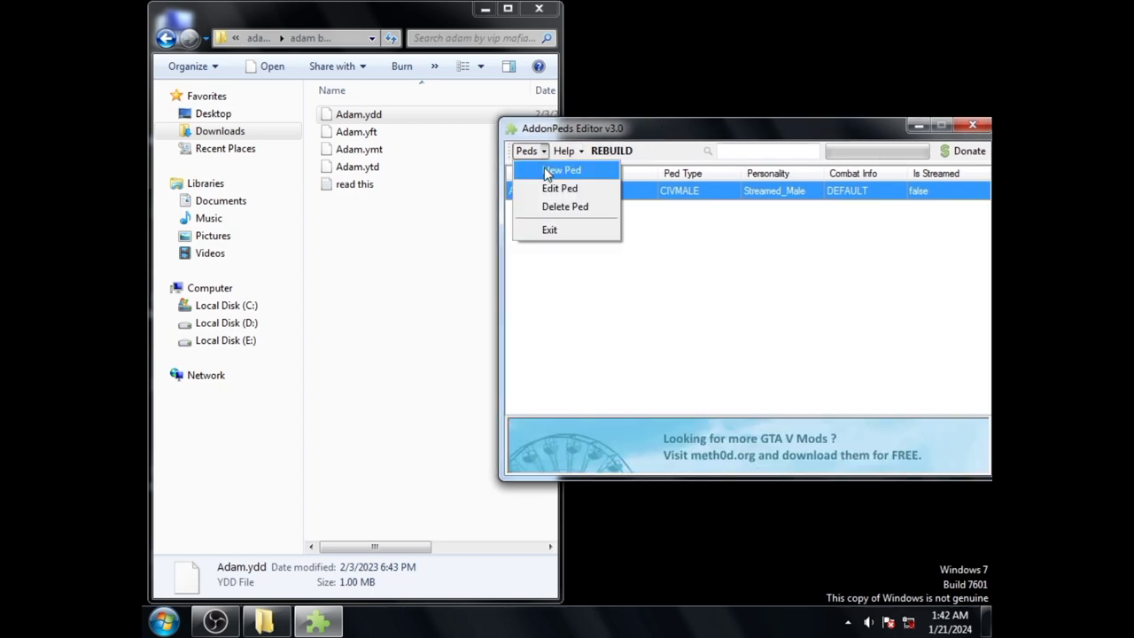
{"action": "left_click", "coordinate": [546, 171]}
{"action": "left_click_drag", "start_coordinate": [554, 192], "coordinate": [661, 203]}
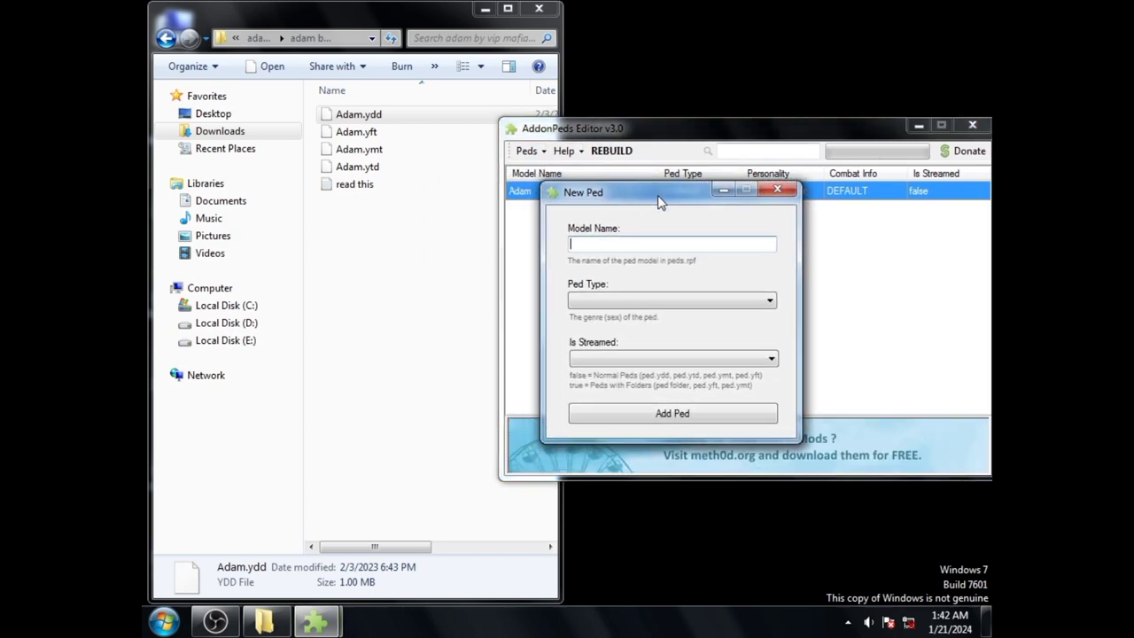
Go back to Downloads, open the ped folder inside alok-by-tnoorgaming, and copy the name of alok.ydd without its extension
{"action": "left_click", "coordinate": [448, 263]}
{"action": "left_click", "coordinate": [165, 39]}
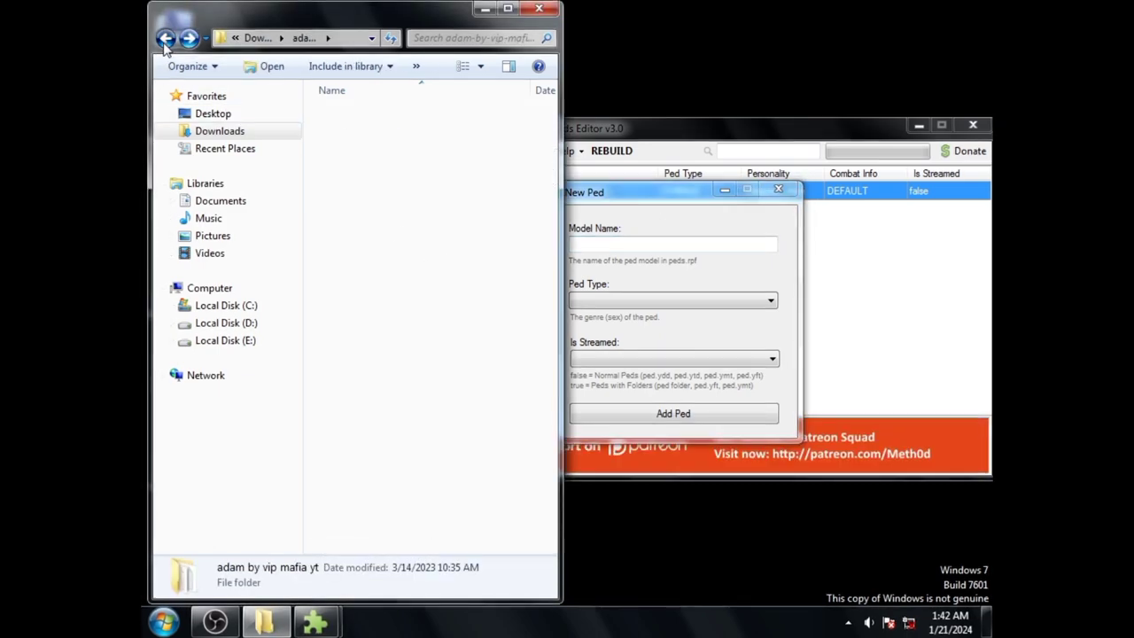
{"action": "left_click", "coordinate": [165, 39]}
{"action": "double_click", "coordinate": [456, 149]}
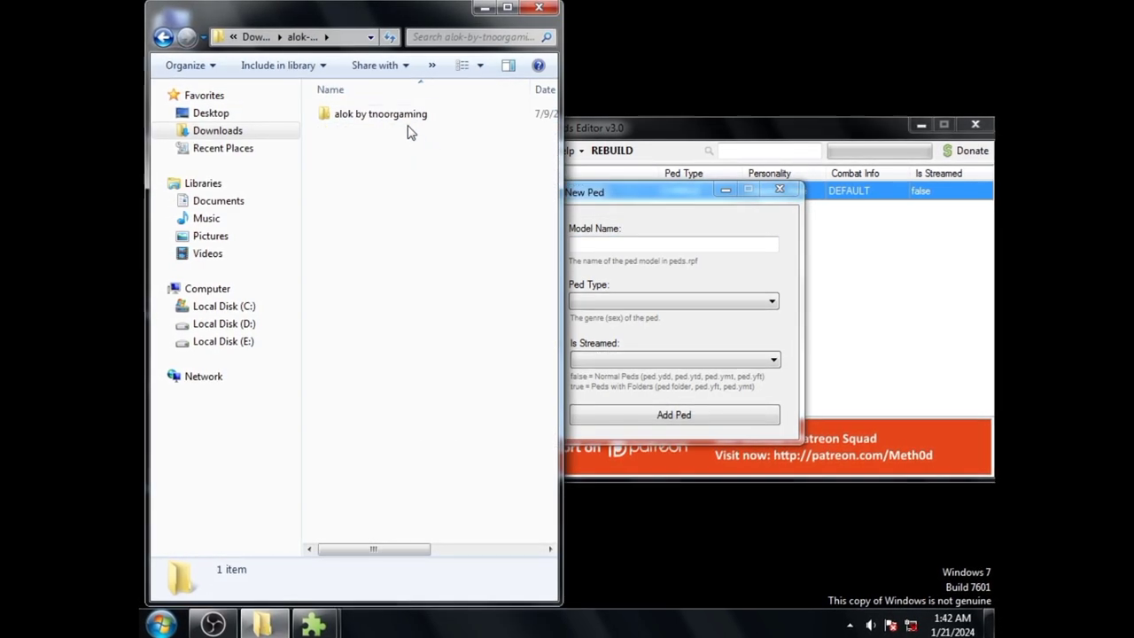
{"action": "double_click", "coordinate": [377, 116]}
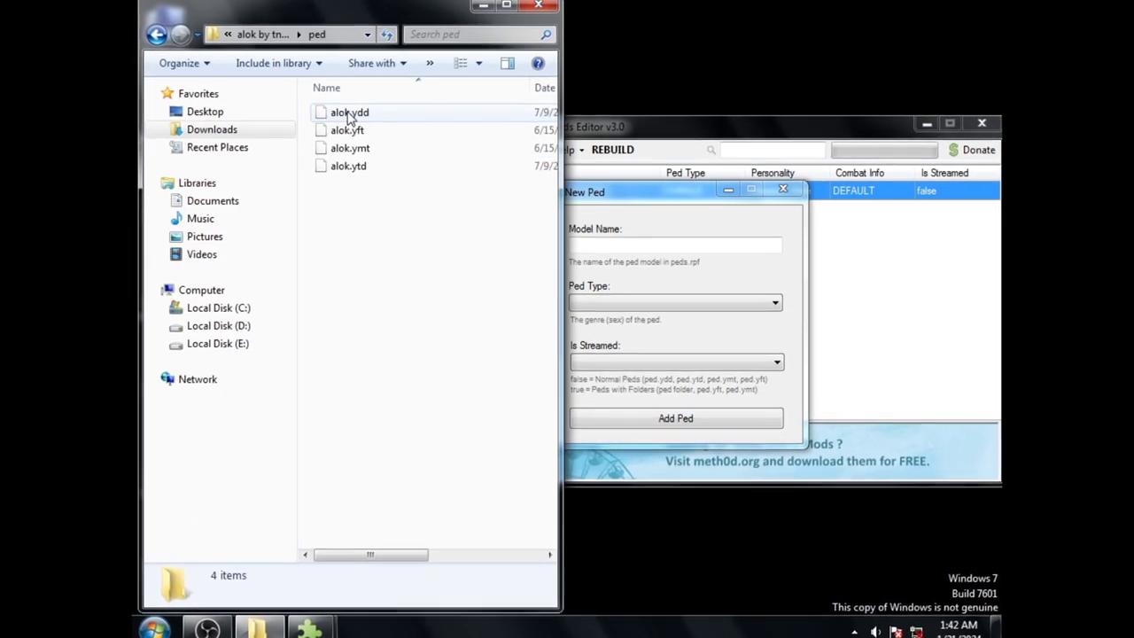
{"action": "right_click", "coordinate": [350, 113]}
{"action": "left_click", "coordinate": [396, 373]}
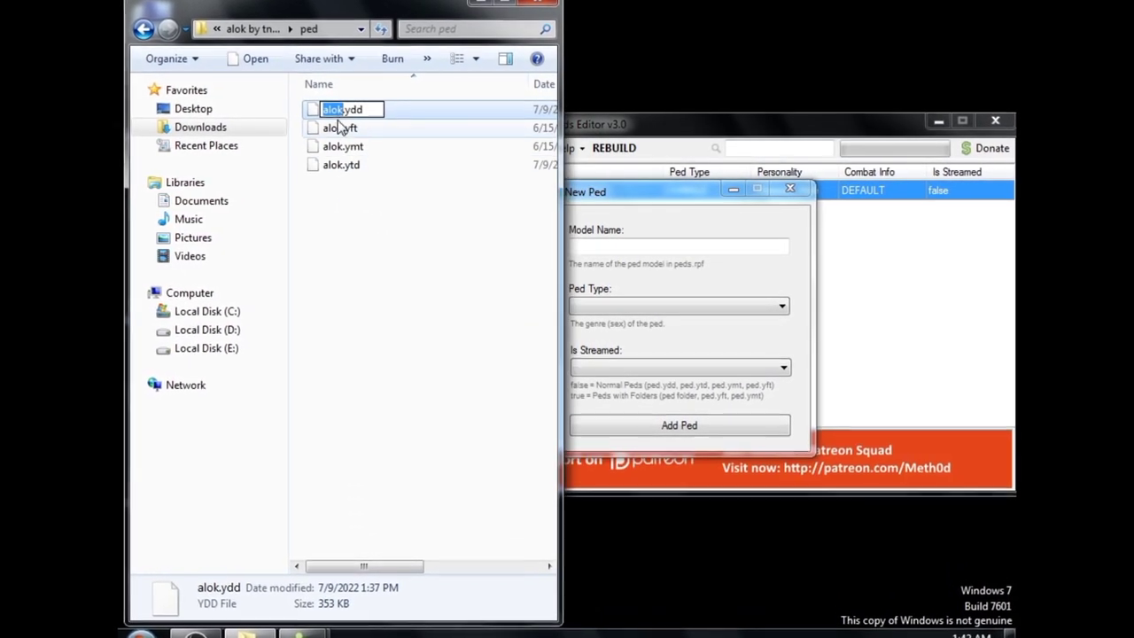
{"action": "right_click", "coordinate": [336, 109]}
{"action": "left_click", "coordinate": [370, 167]}
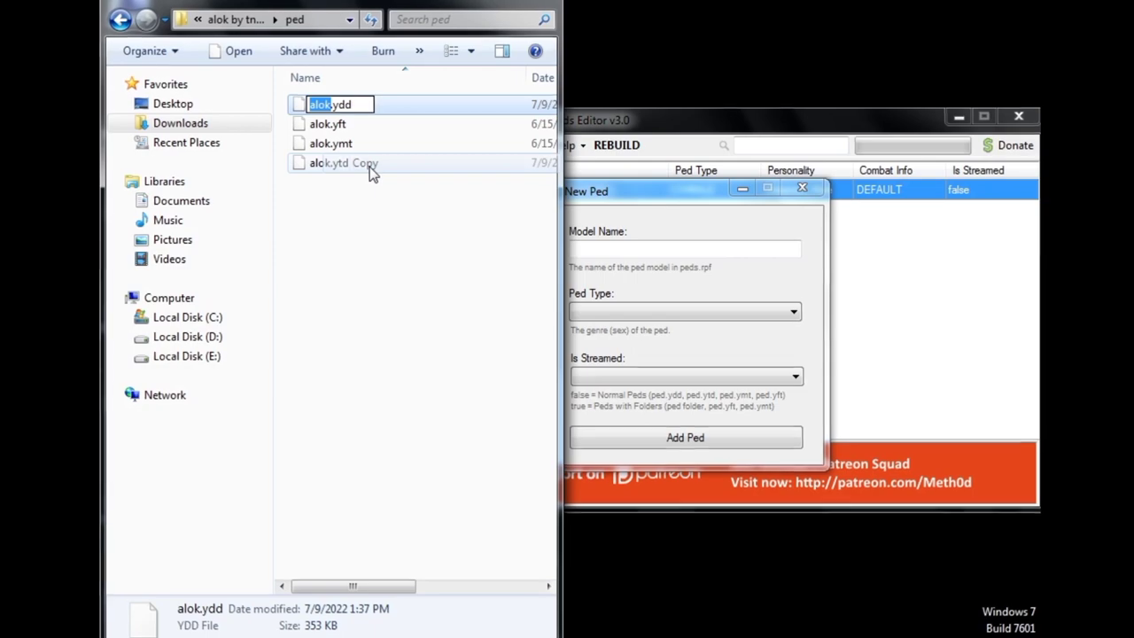
Add a ped with the copied model name alok, ped type Male and Is Streamed set to false
{"action": "left_click", "coordinate": [611, 226]}
{"action": "right_click", "coordinate": [607, 253]}
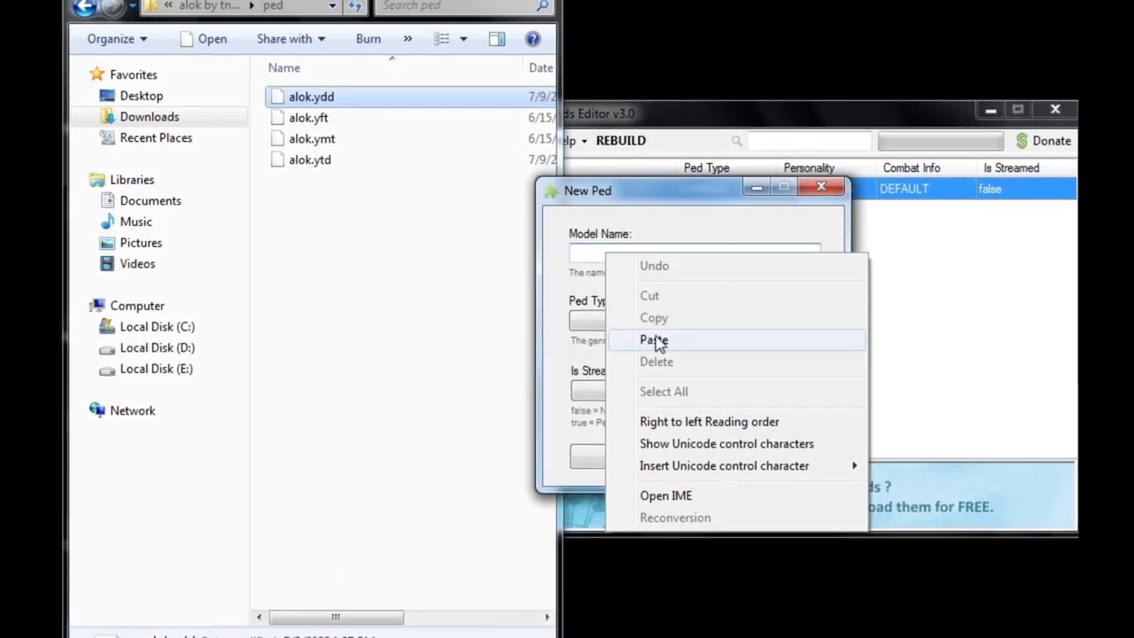
{"action": "left_click", "coordinate": [653, 336]}
{"action": "left_click", "coordinate": [621, 319]}
{"action": "left_click", "coordinate": [618, 351]}
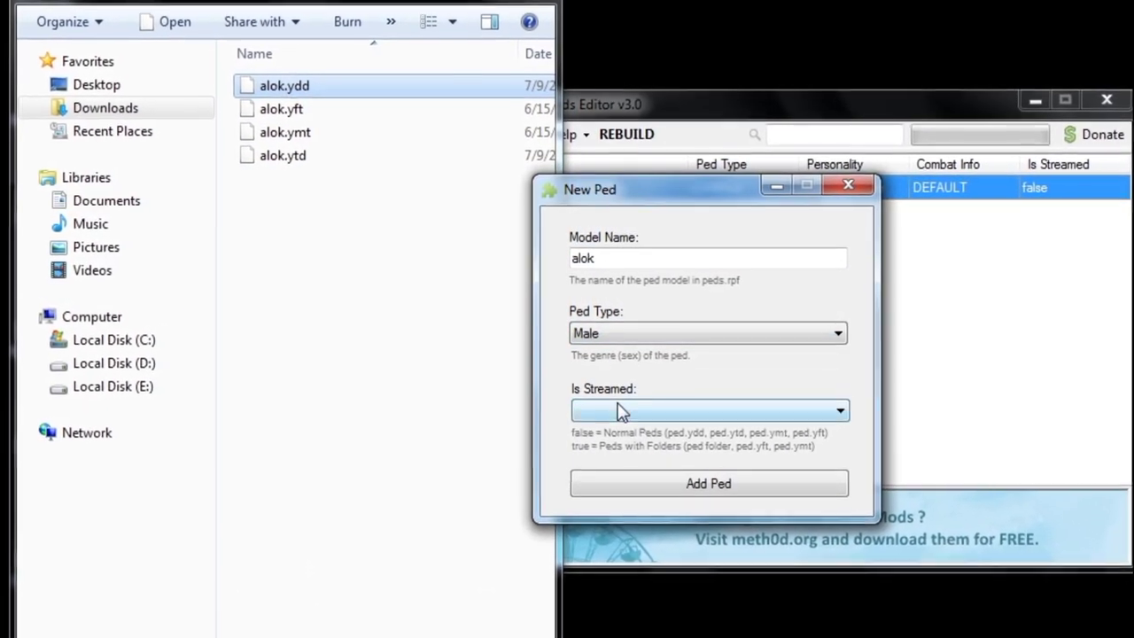
{"action": "left_click", "coordinate": [620, 405]}
{"action": "left_click", "coordinate": [618, 424]}
{"action": "left_click", "coordinate": [639, 470]}
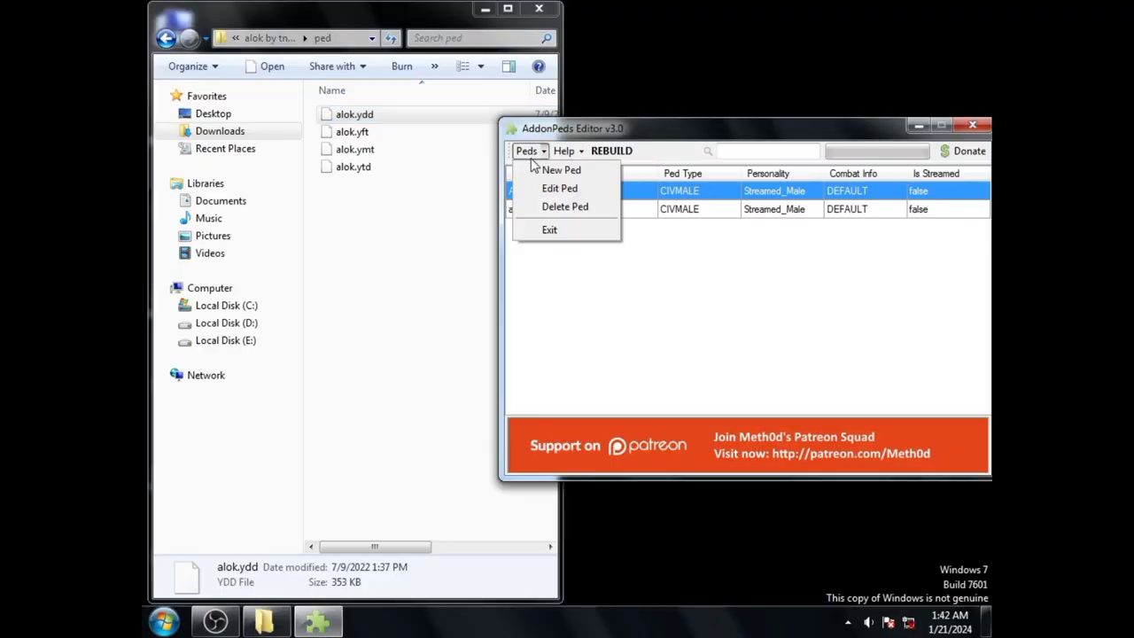
Open another new ped form and copy the name of ANDREW4395yt.ydd, without its extension, from the Andrew,s FF folder in Downloads
{"action": "left_click", "coordinate": [559, 169]}
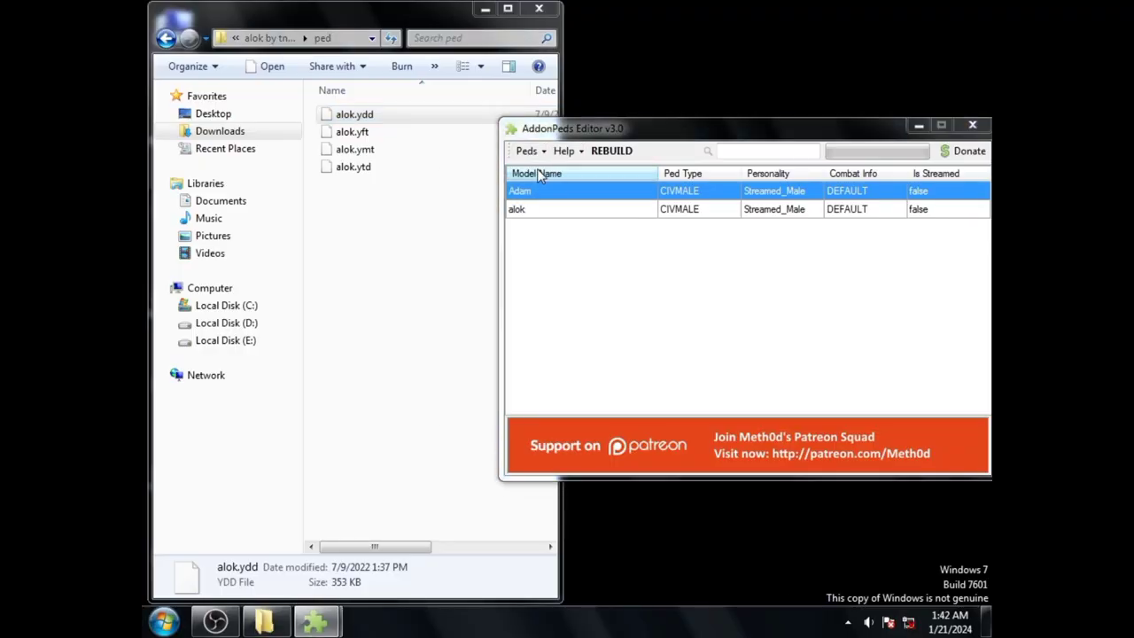
{"action": "left_click_drag", "start_coordinate": [549, 185], "coordinate": [671, 199]}
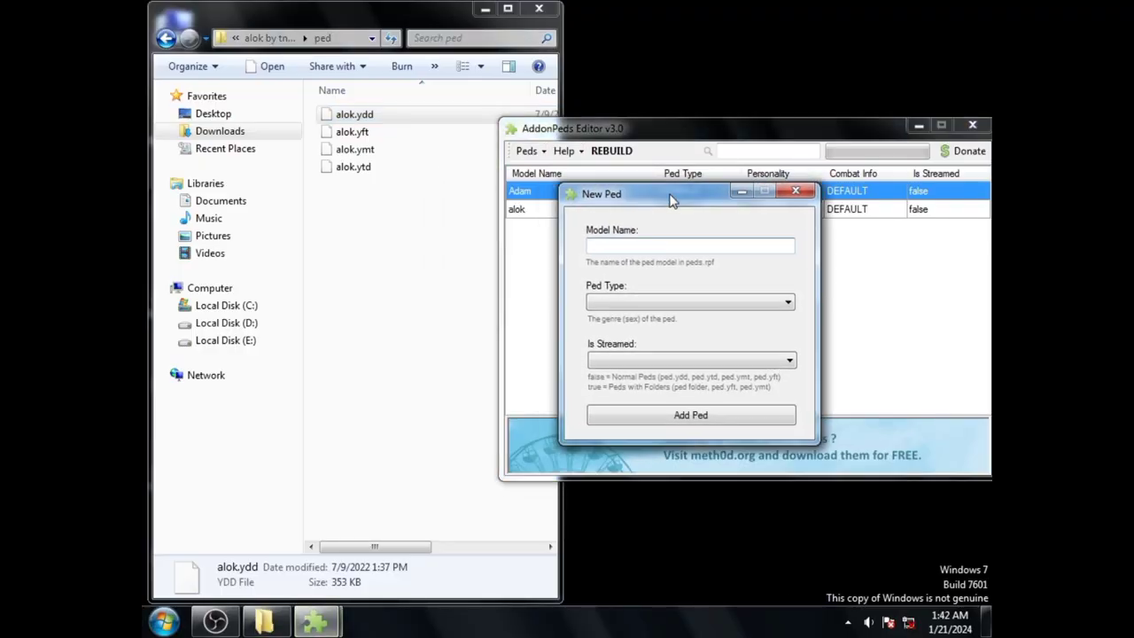
{"action": "left_click", "coordinate": [168, 40]}
{"action": "left_click", "coordinate": [169, 39]}
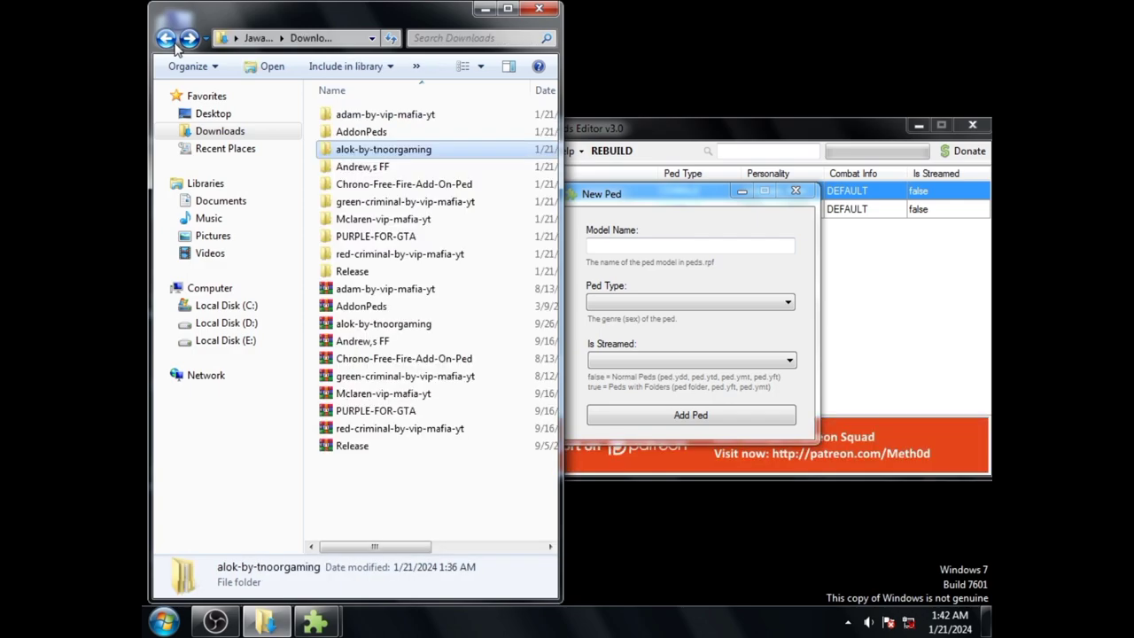
{"action": "double_click", "coordinate": [419, 167]}
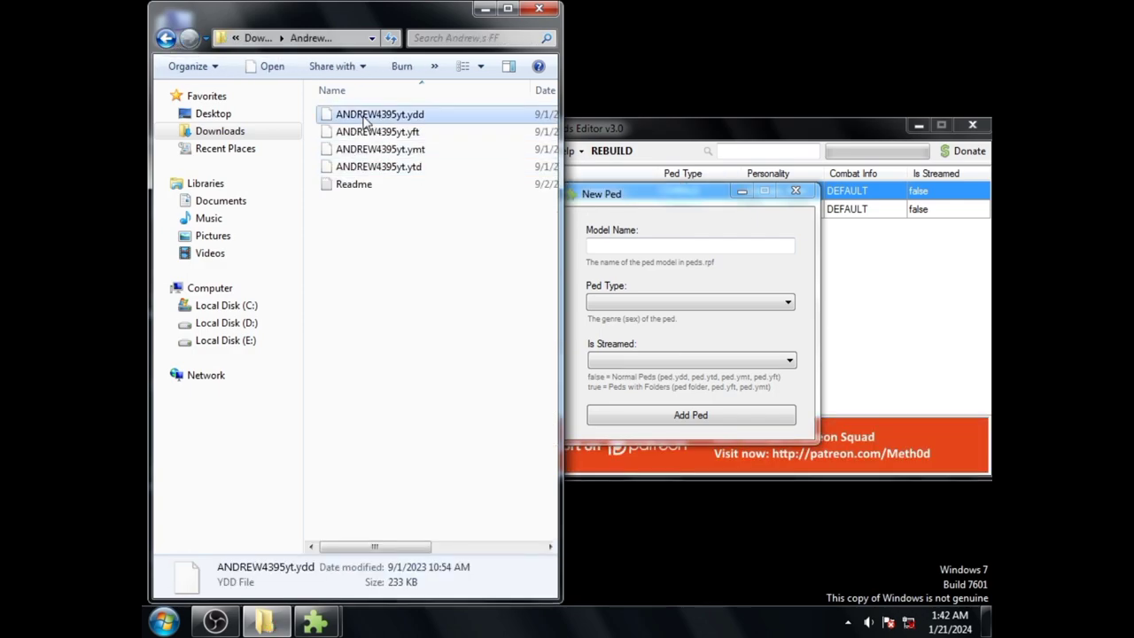
{"action": "right_click", "coordinate": [366, 119]}
{"action": "left_click", "coordinate": [425, 383]}
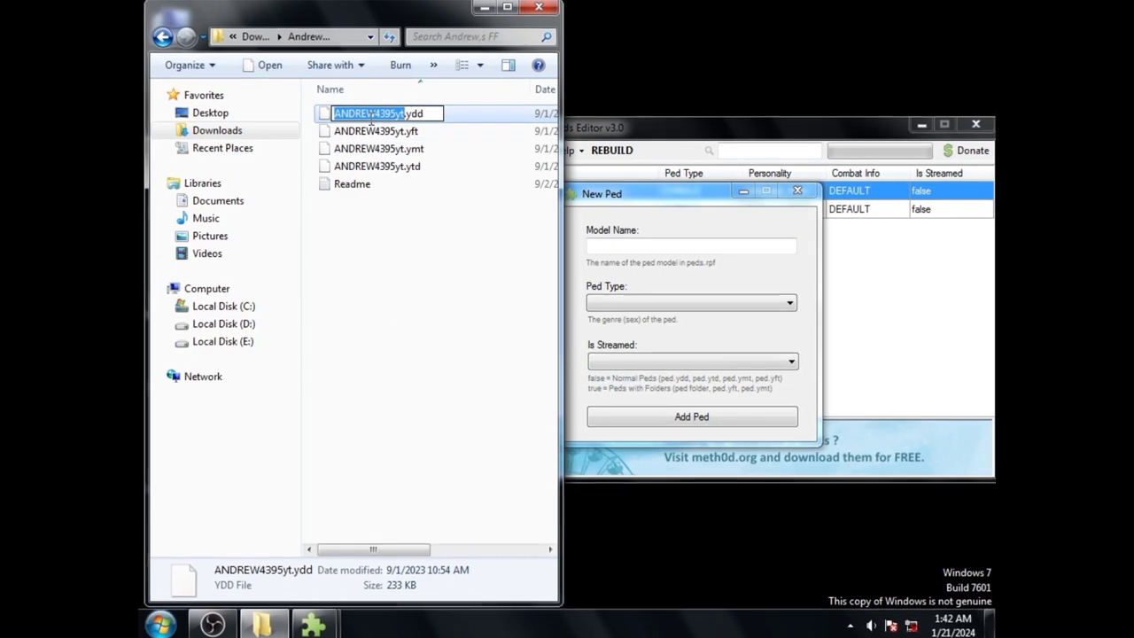
{"action": "right_click", "coordinate": [372, 117]}
{"action": "left_click", "coordinate": [409, 170]}
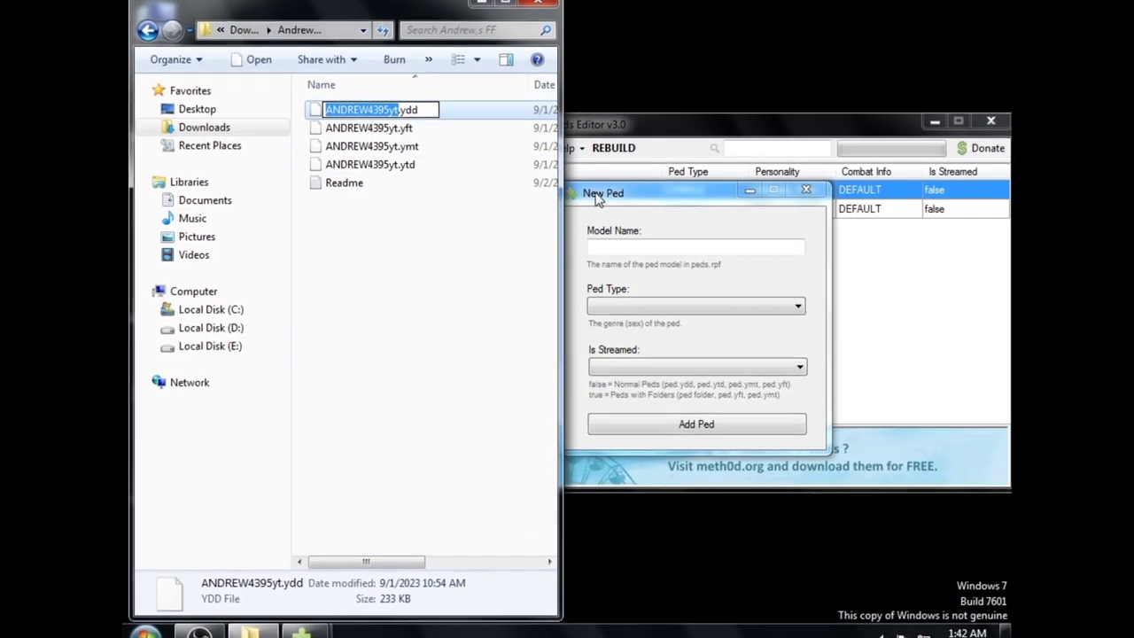
Add a ped with the copied model name ANDREW4395yt, ped type Male and Is Streamed set to false
{"action": "left_click", "coordinate": [598, 199]}
{"action": "left_click", "coordinate": [604, 247]}
{"action": "right_click", "coordinate": [604, 247]}
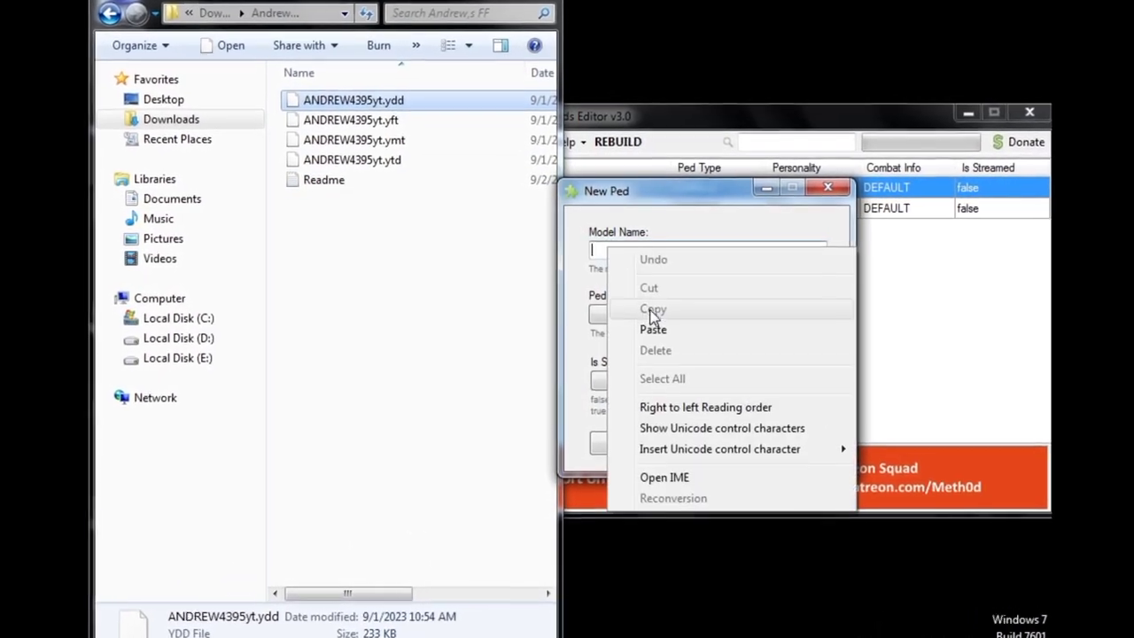
{"action": "left_click", "coordinate": [654, 329]}
{"action": "left_click", "coordinate": [634, 314]}
{"action": "left_click", "coordinate": [631, 325]}
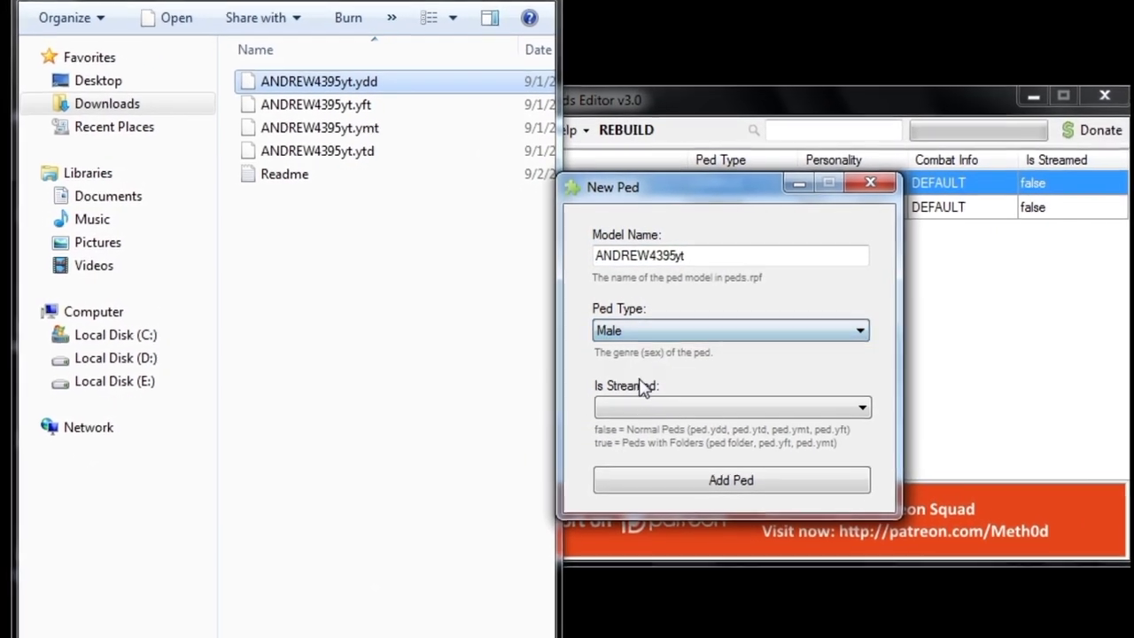
{"action": "left_click", "coordinate": [644, 407]}
{"action": "left_click", "coordinate": [639, 424]}
{"action": "left_click", "coordinate": [660, 484]}
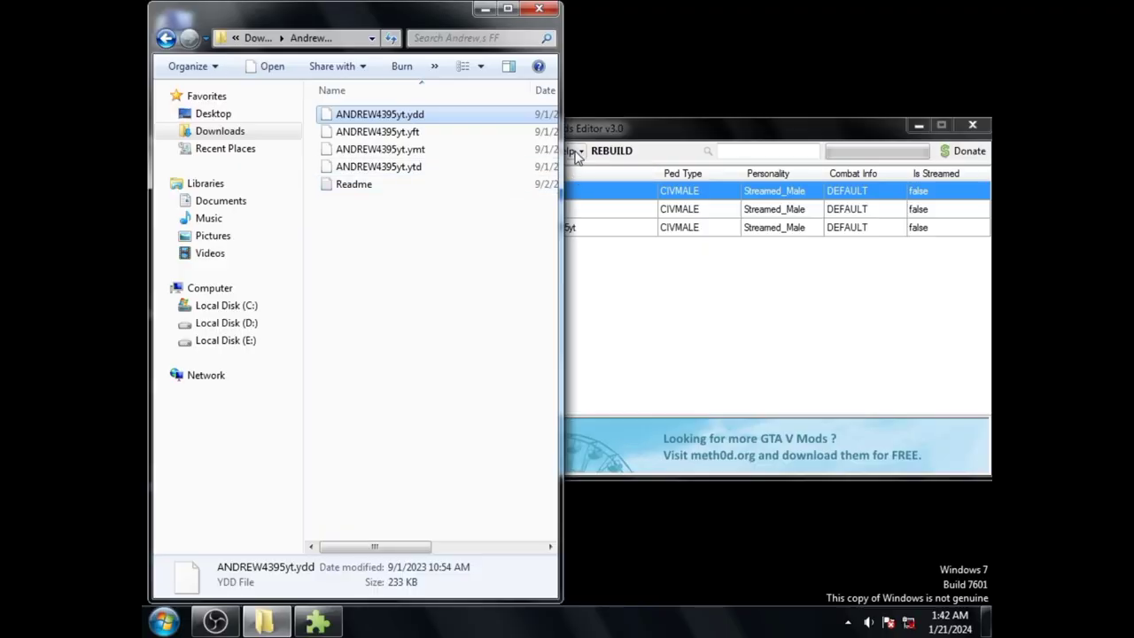
Bring AddonPeds Editor forward, open a new ped form, and move the form clear of the folder window's file list
{"action": "left_click", "coordinate": [577, 156]}
{"action": "left_click", "coordinate": [544, 152]}
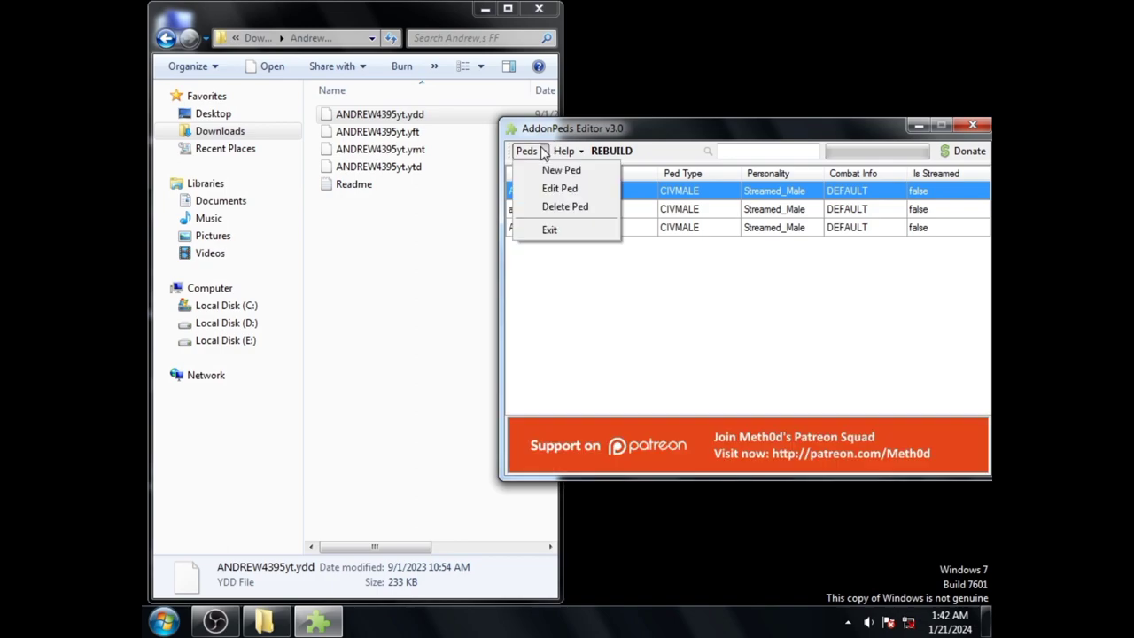
{"action": "left_click", "coordinate": [551, 171]}
{"action": "left_click_drag", "start_coordinate": [502, 195], "coordinate": [613, 192]}
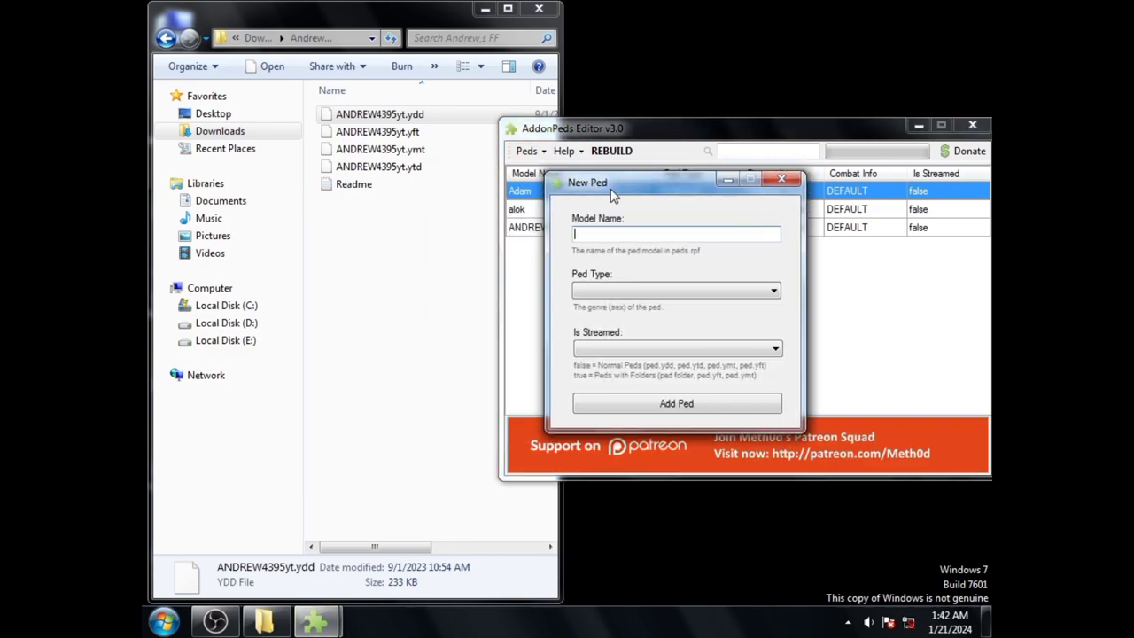
Go back to Downloads, open the inner folder of Chrono-Free-Fire-Add-On-Ped, and copy the name of Chrono.ydd without its extension
{"action": "left_click", "coordinate": [432, 232]}
{"action": "left_click", "coordinate": [165, 39]}
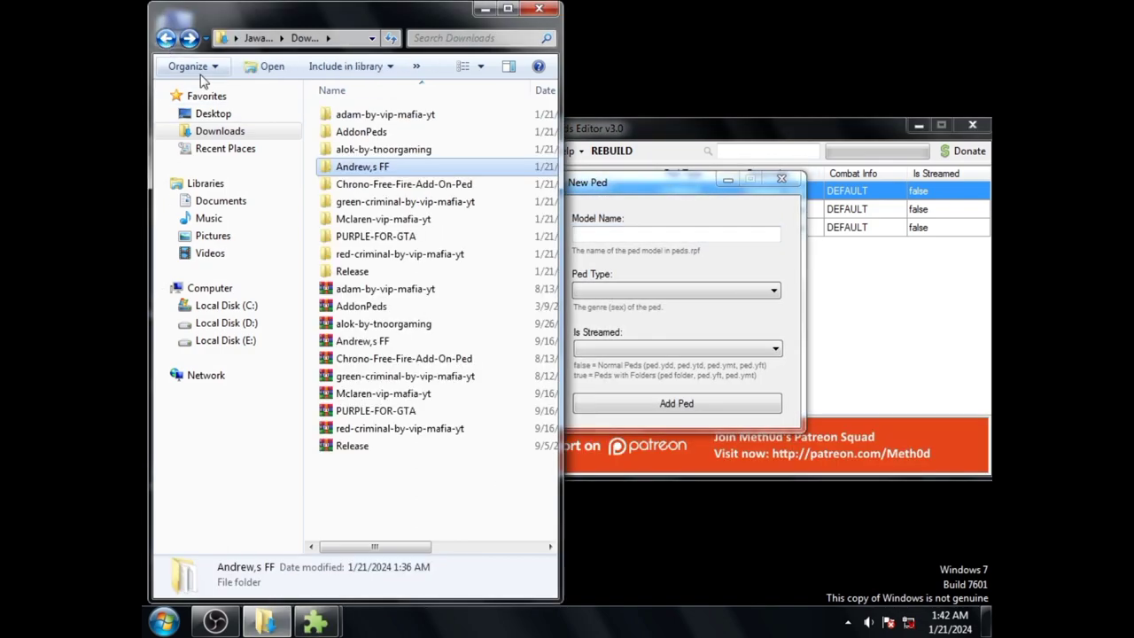
{"action": "double_click", "coordinate": [420, 187]}
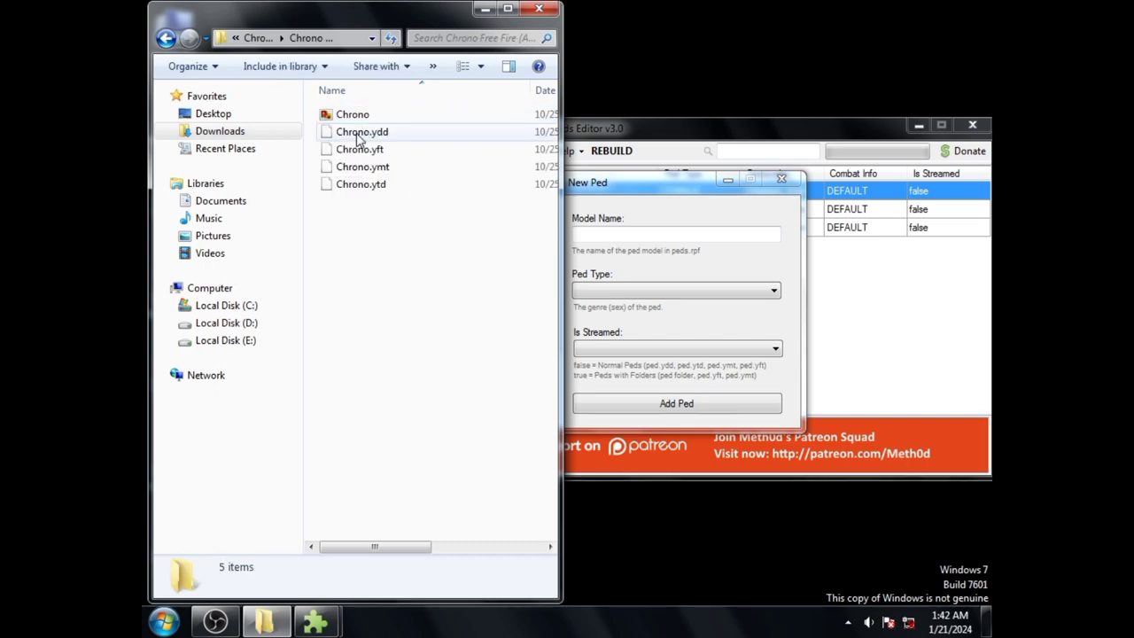
{"action": "right_click", "coordinate": [357, 135]}
{"action": "left_click", "coordinate": [400, 390]}
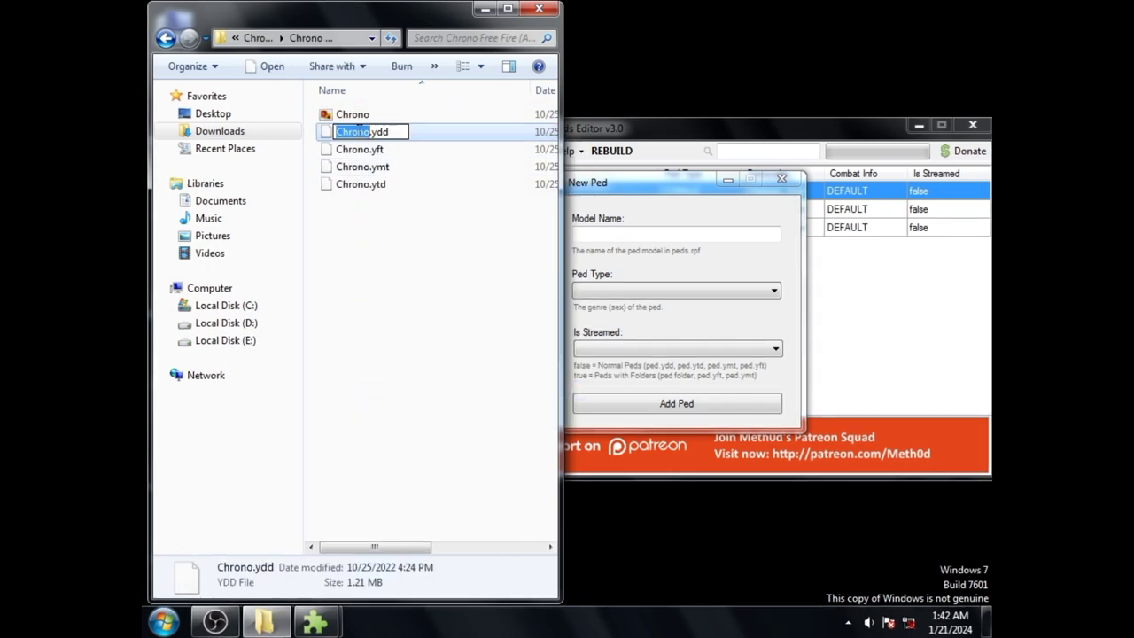
{"action": "right_click", "coordinate": [354, 138]}
{"action": "left_click", "coordinate": [393, 194]}
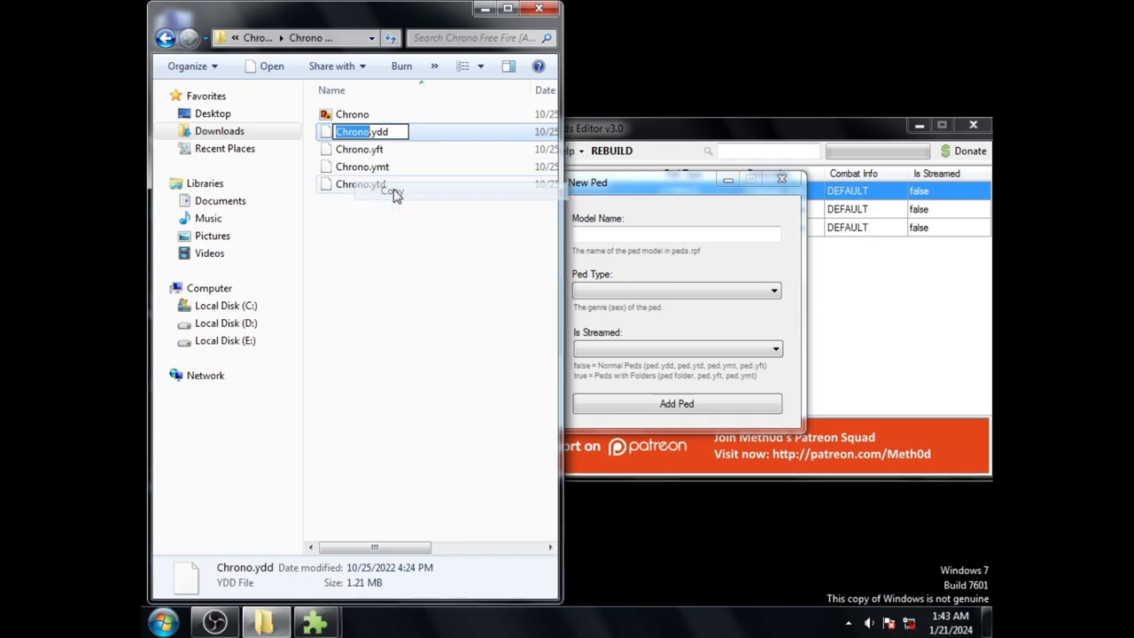
Add a ped with the copied model name Chrono, ped type Male and Is Streamed set to false
{"action": "left_click", "coordinate": [590, 235]}
{"action": "right_click", "coordinate": [591, 239]}
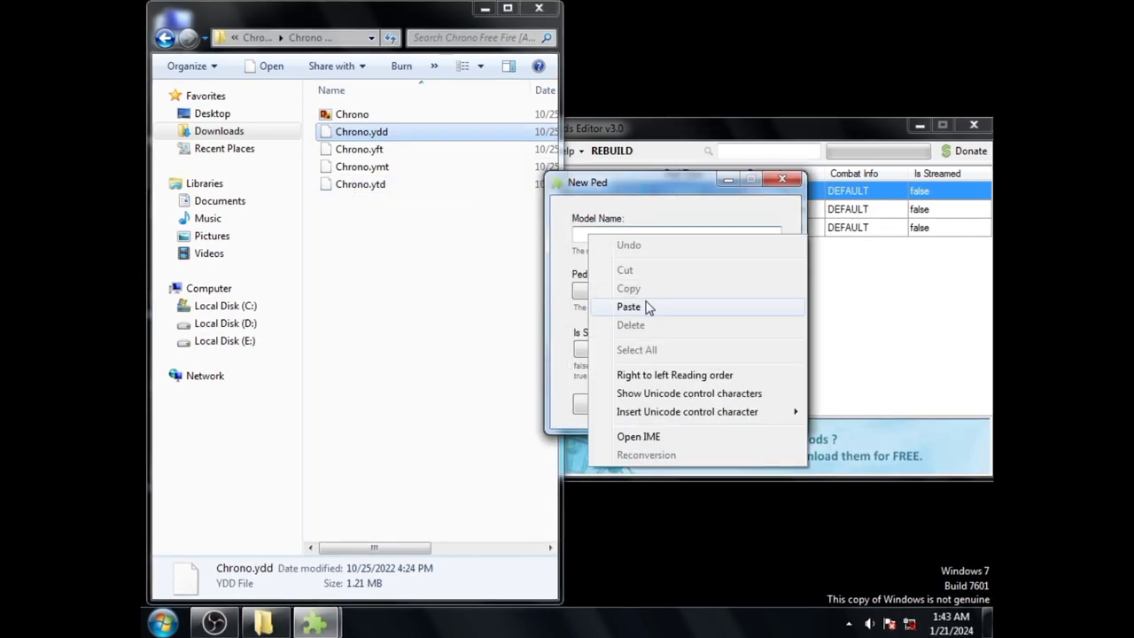
{"action": "left_click", "coordinate": [648, 305]}
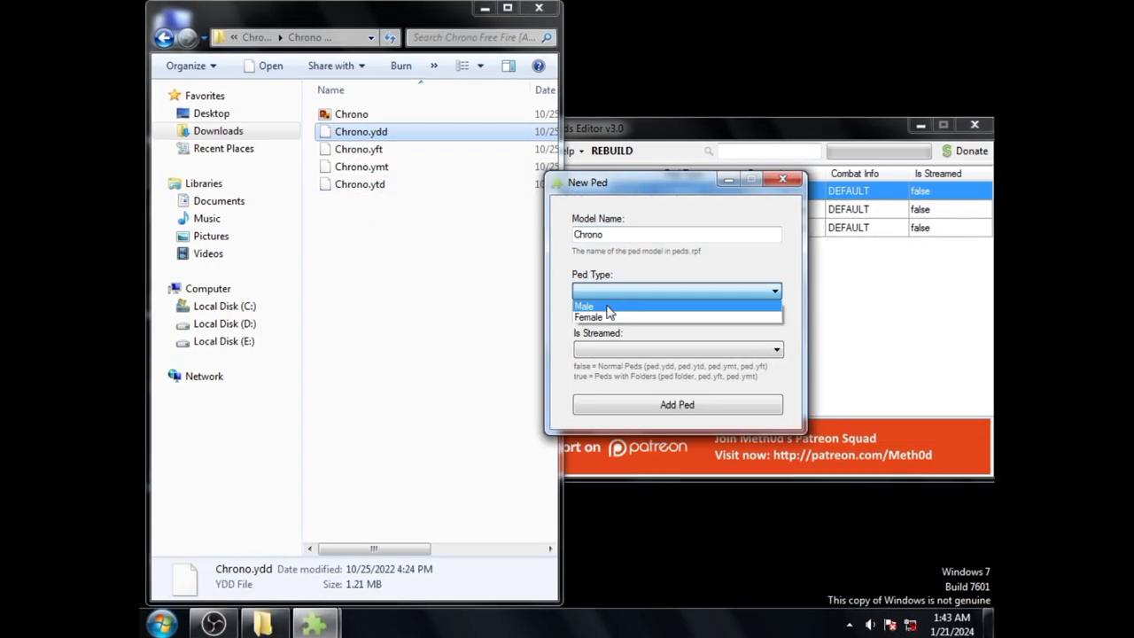
{"action": "left_click", "coordinate": [629, 407]}
Open the form for another new ped and switch back to the folder window with the Chrono files
{"action": "left_click", "coordinate": [525, 176]}
{"action": "left_click", "coordinate": [561, 169]}
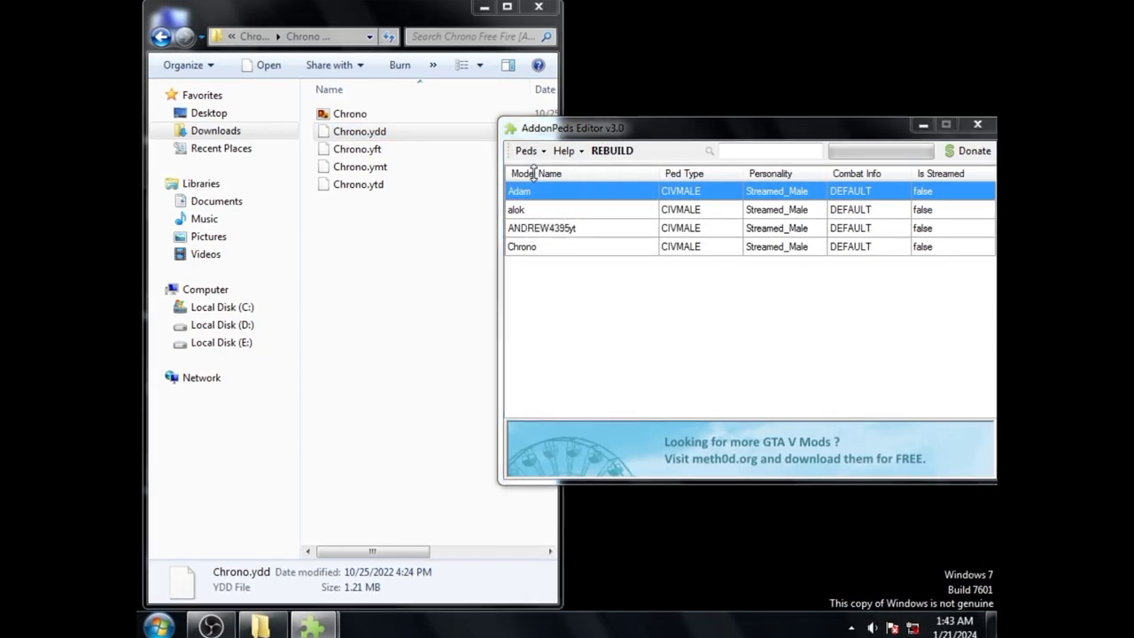
{"action": "left_click", "coordinate": [494, 242]}
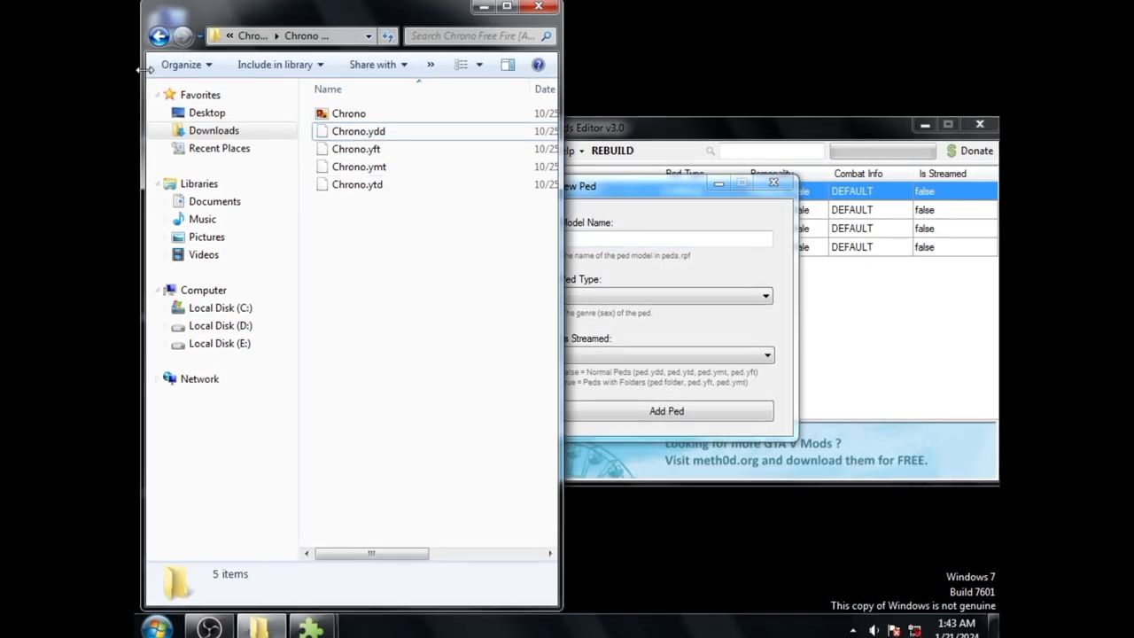
Go back to Downloads, open the inner folder of green-criminal-by-vip-mafia-yt, and copy the name of green.ydd without its extension
{"action": "left_click", "coordinate": [156, 36]}
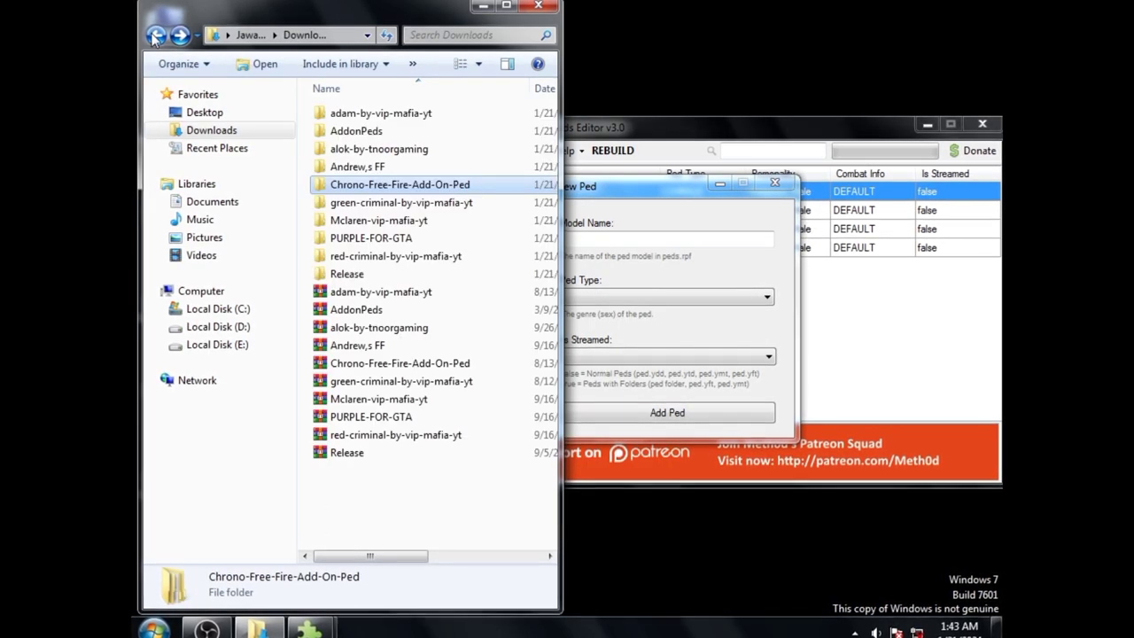
{"action": "double_click", "coordinate": [461, 202]}
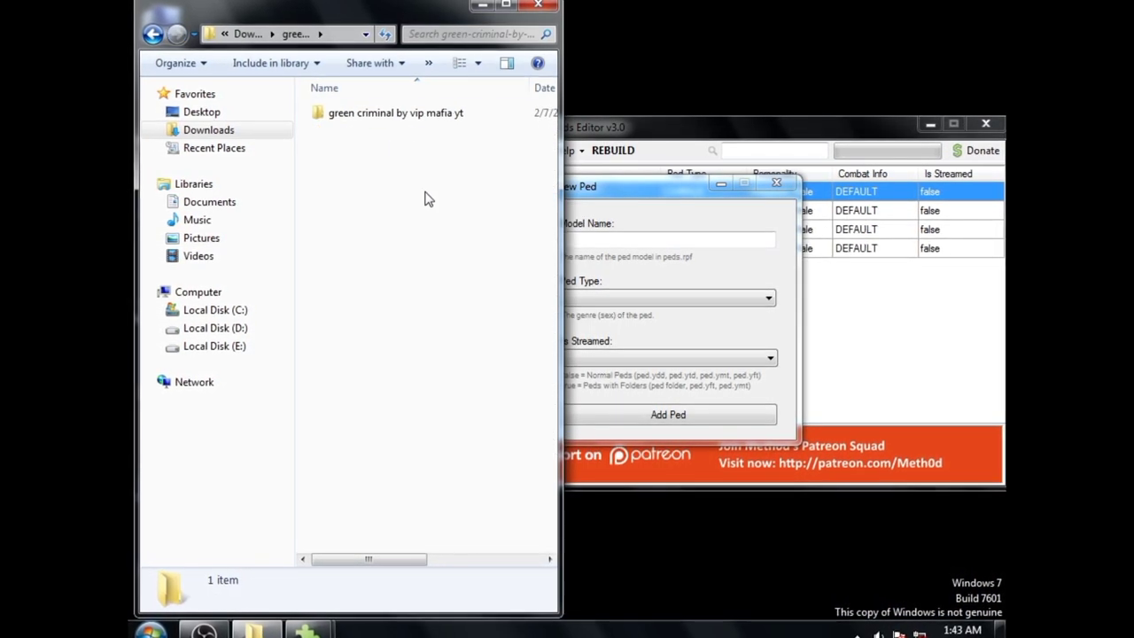
{"action": "double_click", "coordinate": [396, 112]}
{"action": "left_click", "coordinate": [353, 115]}
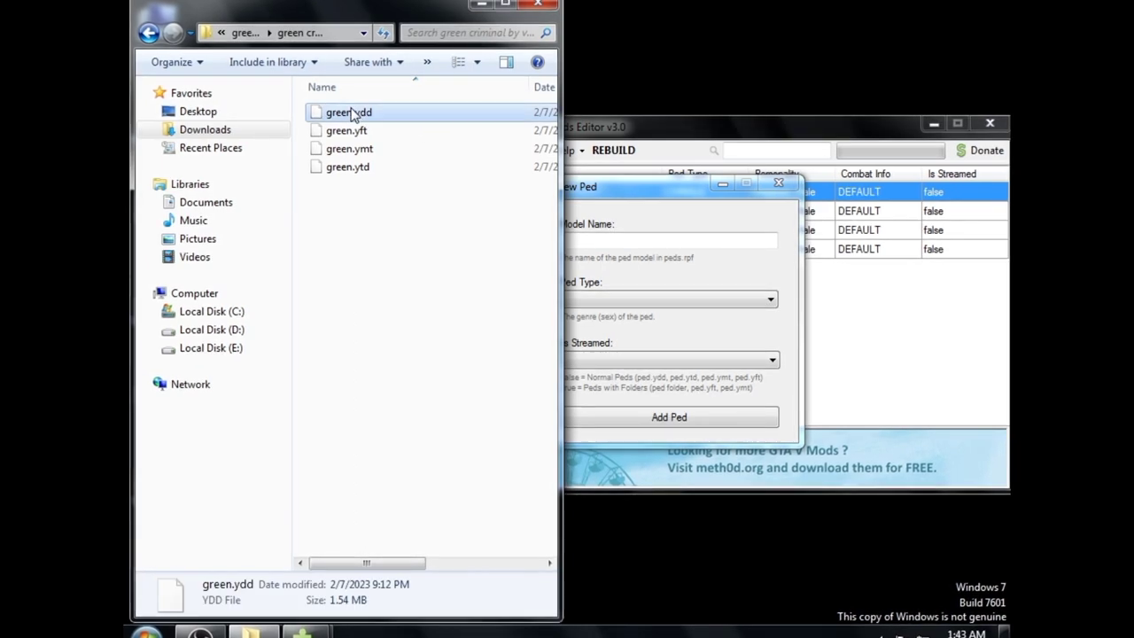
{"action": "right_click", "coordinate": [344, 116]}
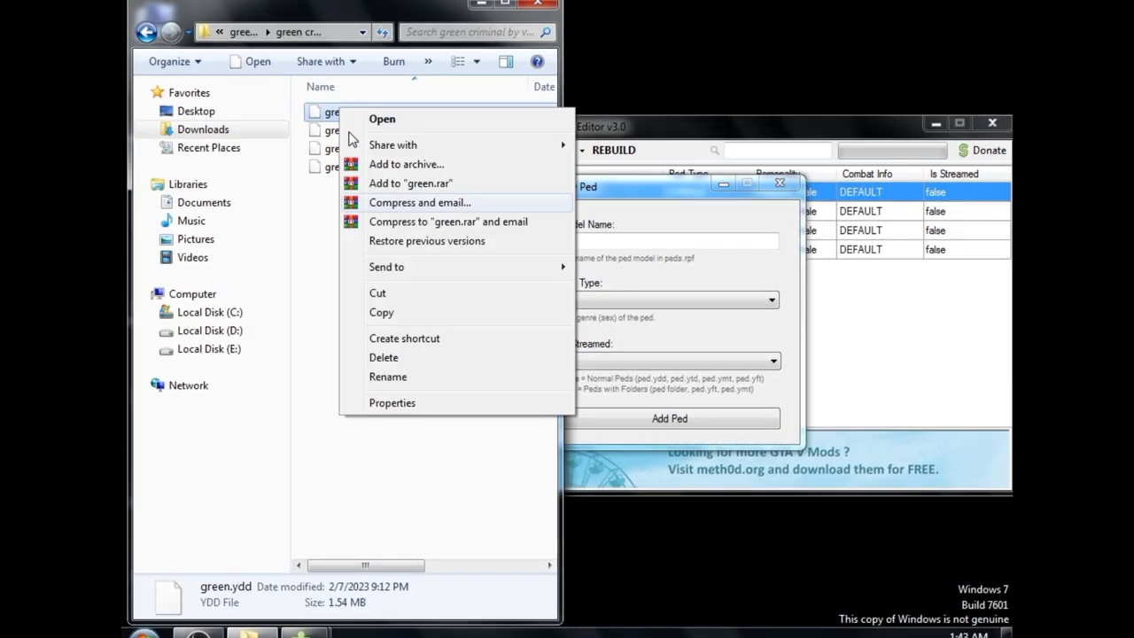
{"action": "left_click", "coordinate": [408, 375]}
{"action": "right_click", "coordinate": [334, 107]}
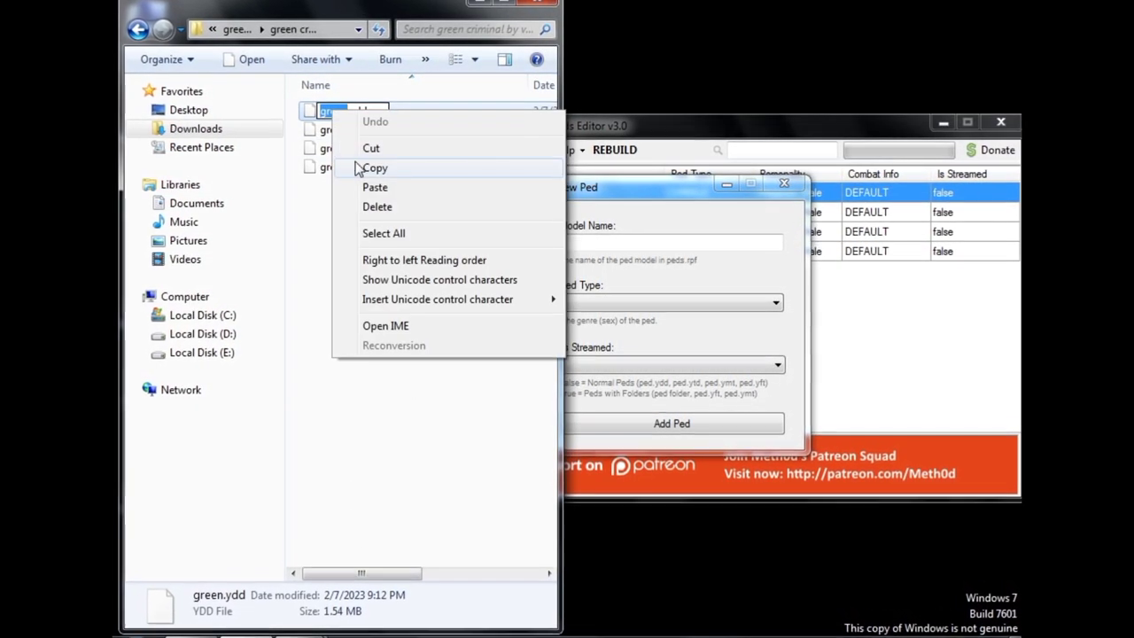
{"action": "left_click", "coordinate": [395, 167]}
Add a ped with the copied model name green, ped type Male and Is Streamed set to false
{"action": "left_click", "coordinate": [632, 183]}
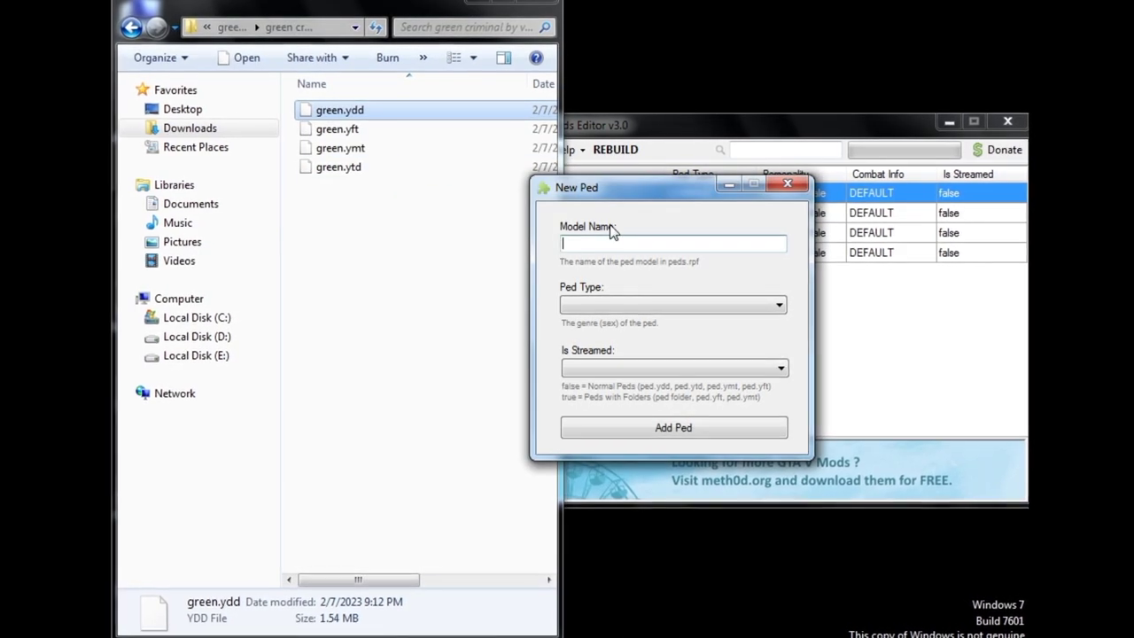
{"action": "right_click", "coordinate": [610, 243]}
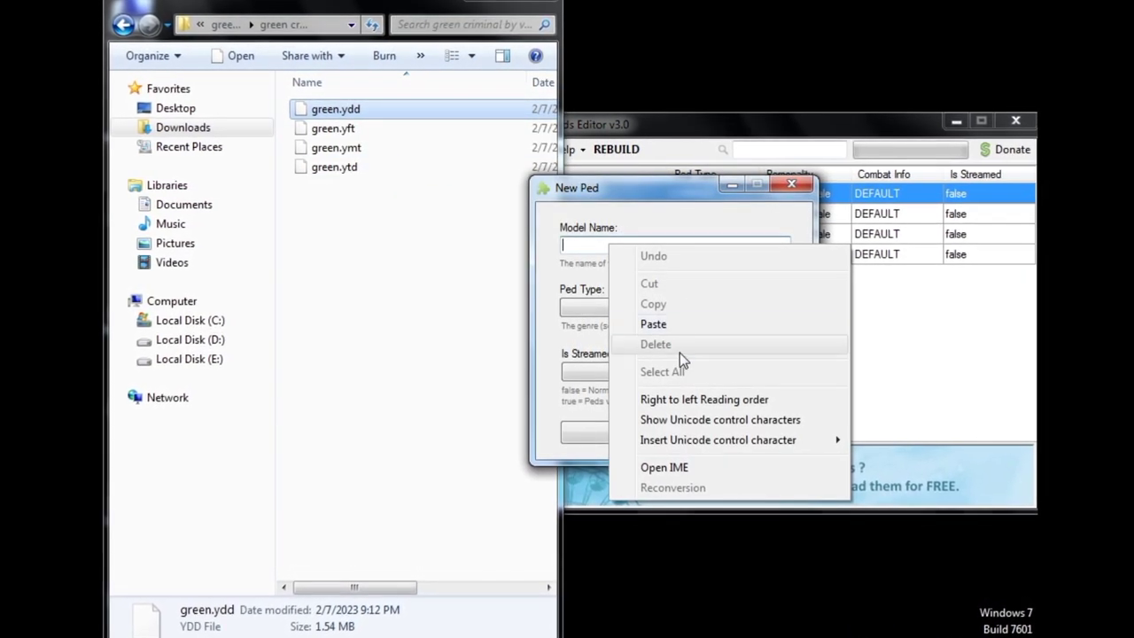
{"action": "left_click", "coordinate": [672, 324]}
{"action": "left_click", "coordinate": [665, 310]}
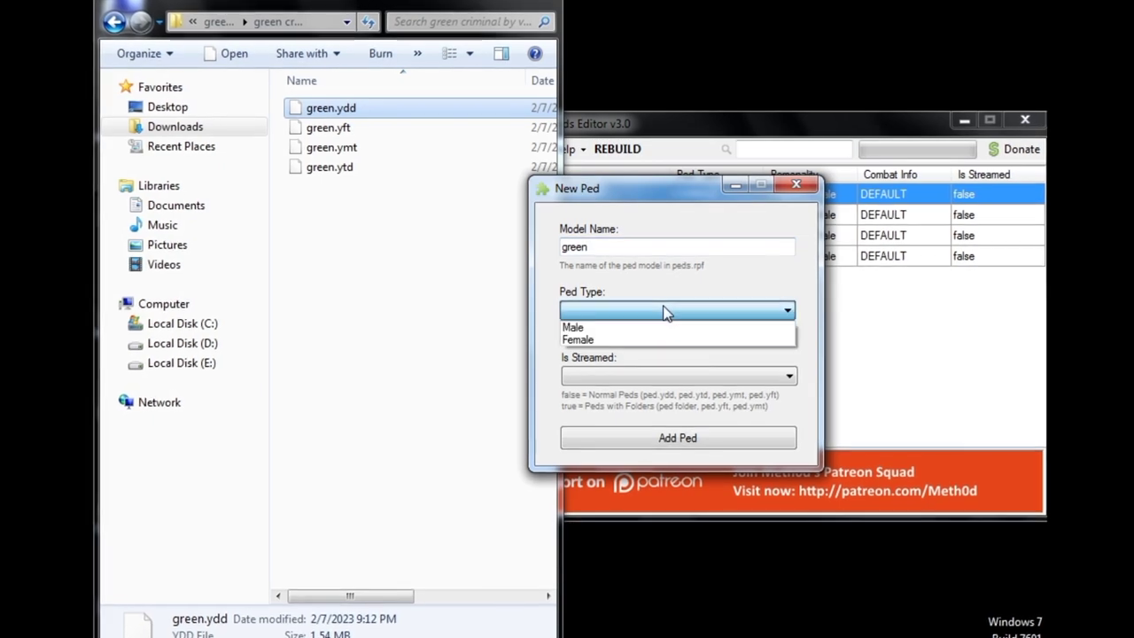
{"action": "left_click", "coordinate": [661, 326]}
{"action": "left_click", "coordinate": [687, 376]}
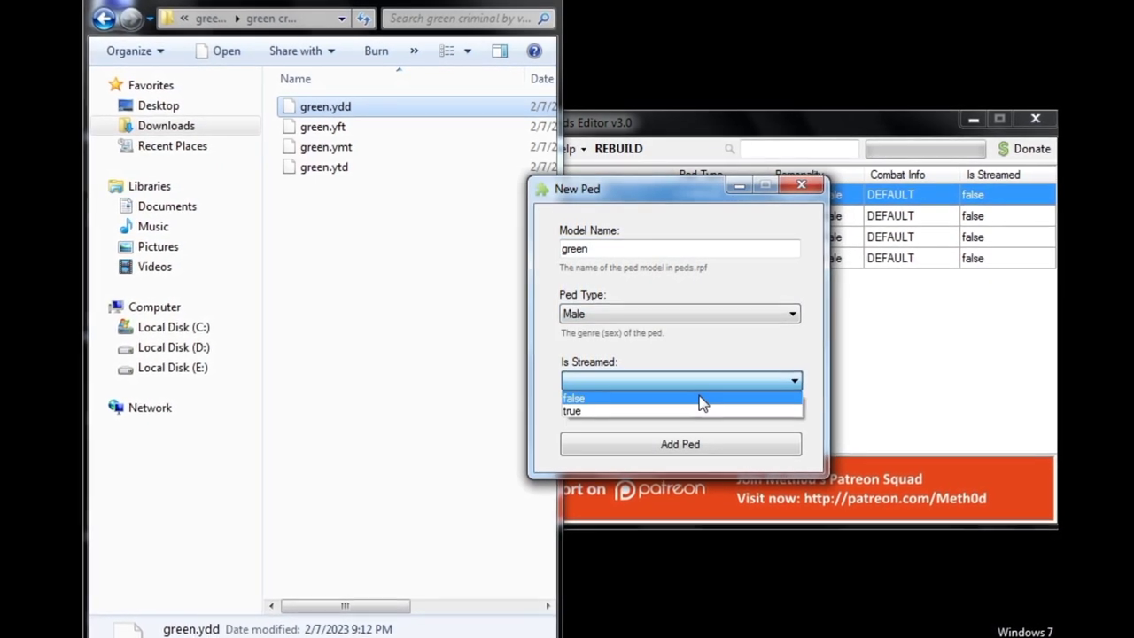
{"action": "left_click", "coordinate": [700, 398]}
{"action": "left_click", "coordinate": [714, 442]}
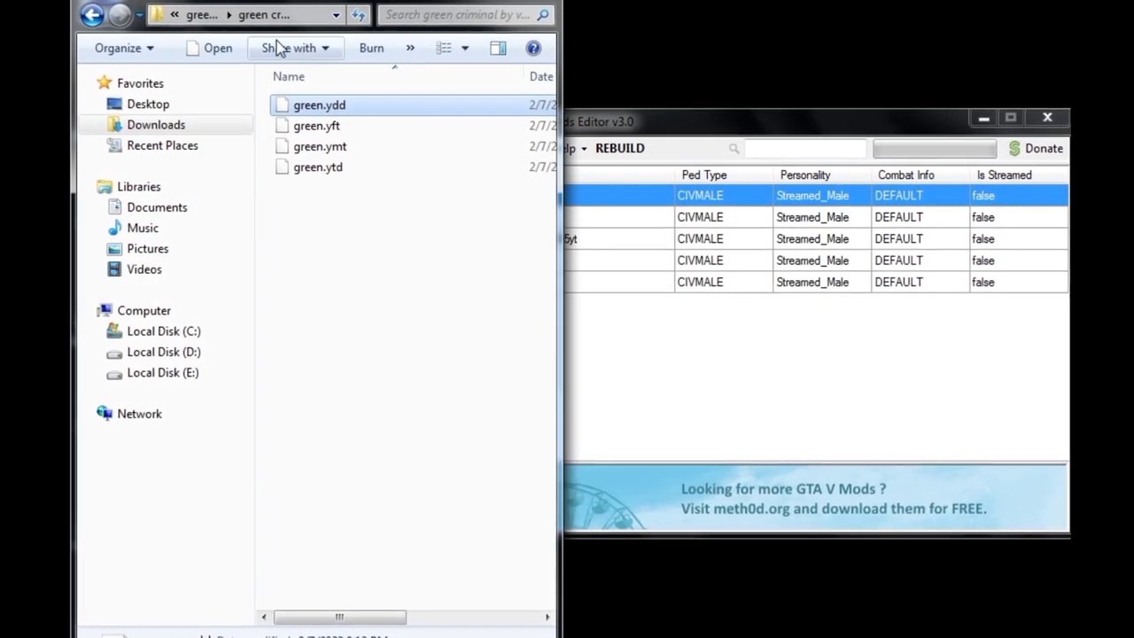
Open another new ped form, move it clear of the file list, and switch back to the folder window with the green files
{"action": "left_click", "coordinate": [674, 409]}
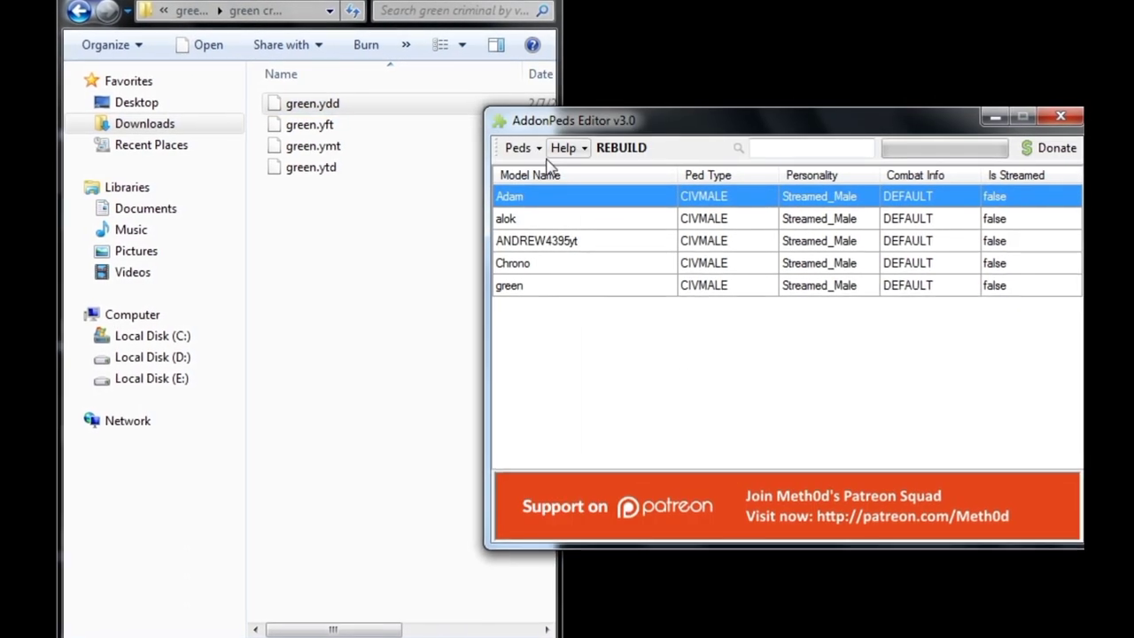
{"action": "left_click", "coordinate": [520, 148]}
{"action": "left_click", "coordinate": [532, 172]}
{"action": "left_click_drag", "start_coordinate": [556, 193], "coordinate": [672, 194]}
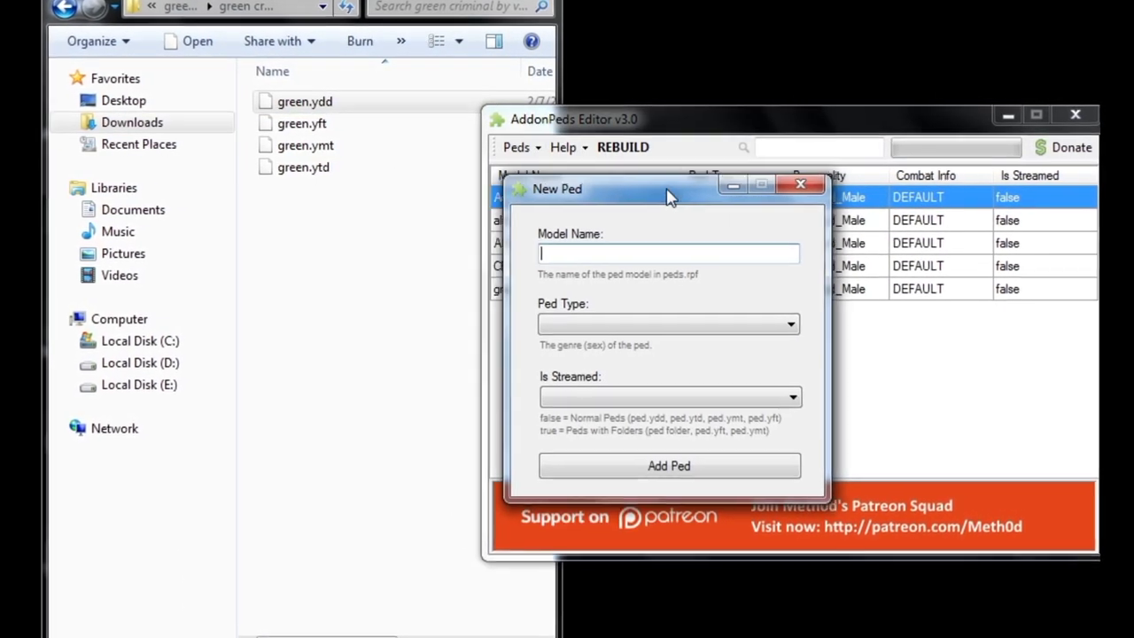
{"action": "left_click", "coordinate": [372, 266]}
Go back to Downloads, open the inner folder of Mclaren-vip-mafia-yt, and copy the name of McLarenF.ydd without its extension
{"action": "left_click", "coordinate": [52, 5]}
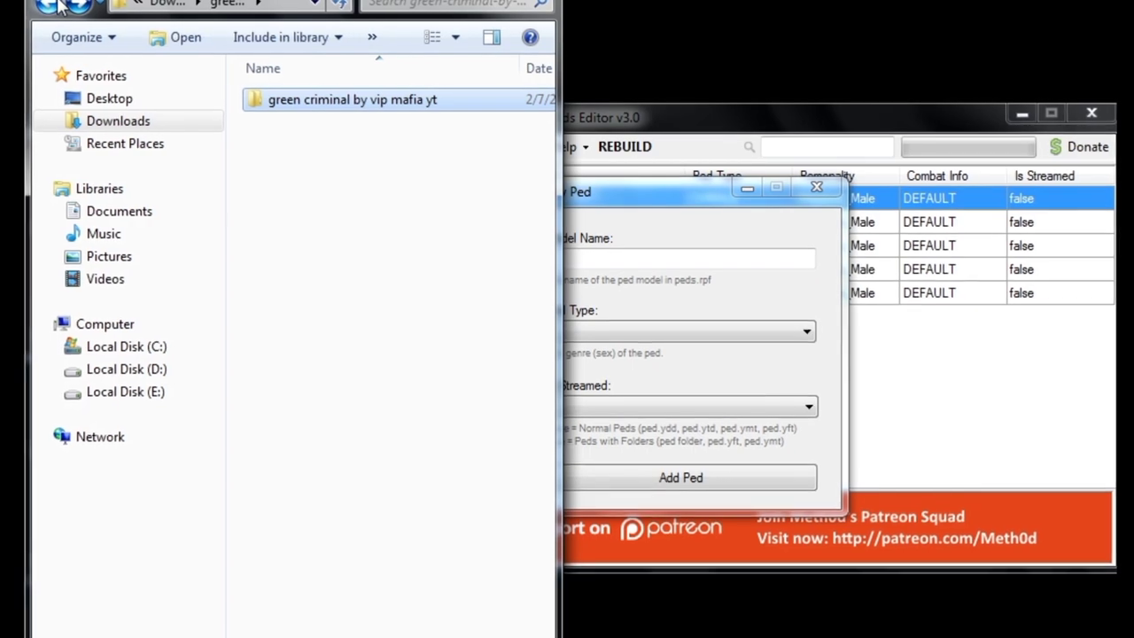
{"action": "left_click", "coordinate": [50, 7]}
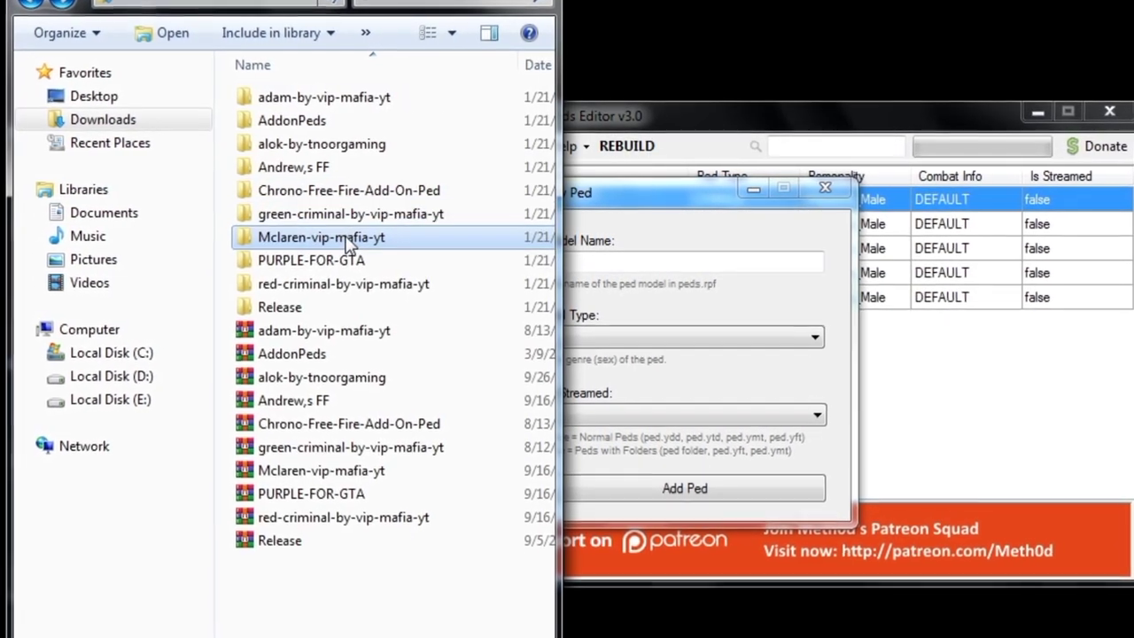
{"action": "double_click", "coordinate": [346, 235]}
{"action": "double_click", "coordinate": [323, 168]}
{"action": "left_click", "coordinate": [265, 100]}
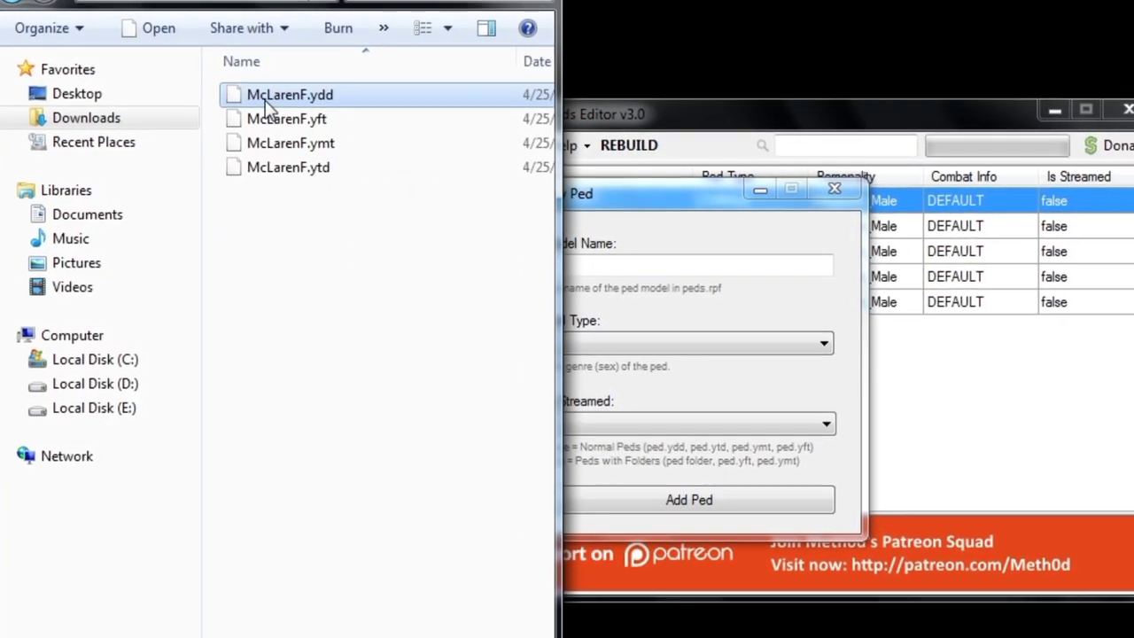
{"action": "right_click", "coordinate": [265, 100]}
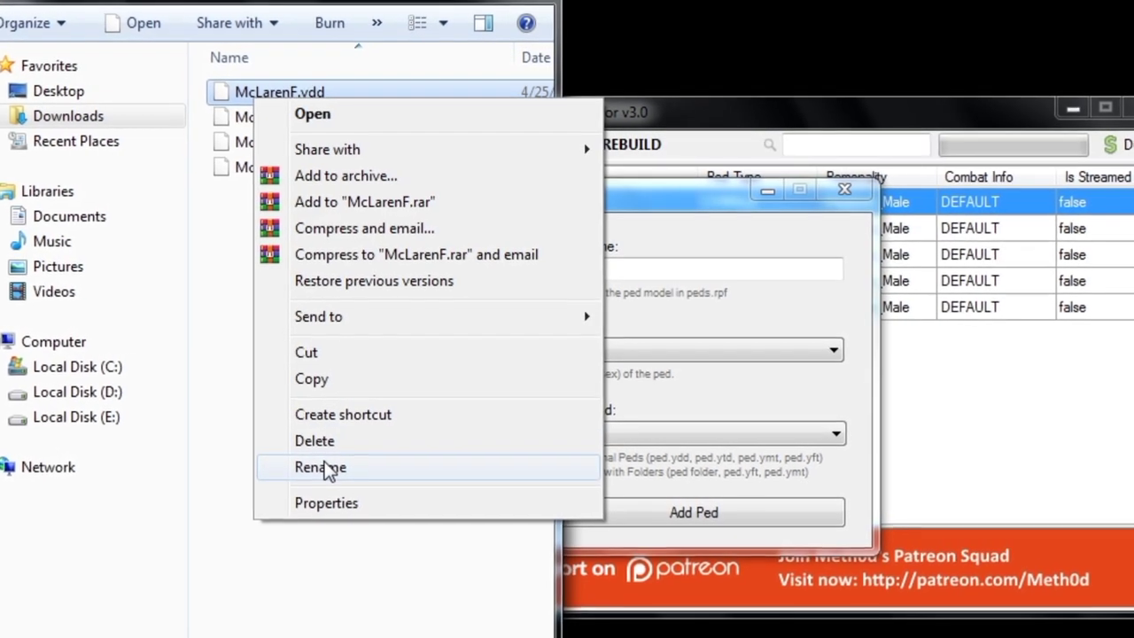
{"action": "left_click", "coordinate": [323, 465]}
{"action": "right_click", "coordinate": [283, 93]}
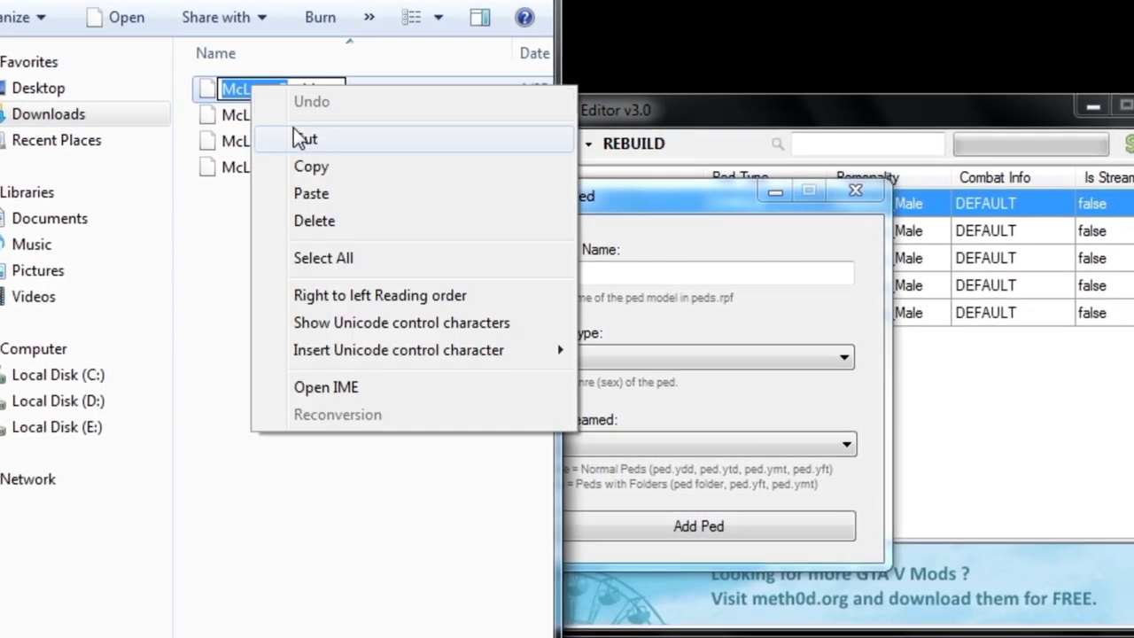
{"action": "left_click", "coordinate": [307, 166]}
Add a ped with the copied model name McLarenF, ped type Female and Is Streamed set to false
{"action": "left_click", "coordinate": [613, 181]}
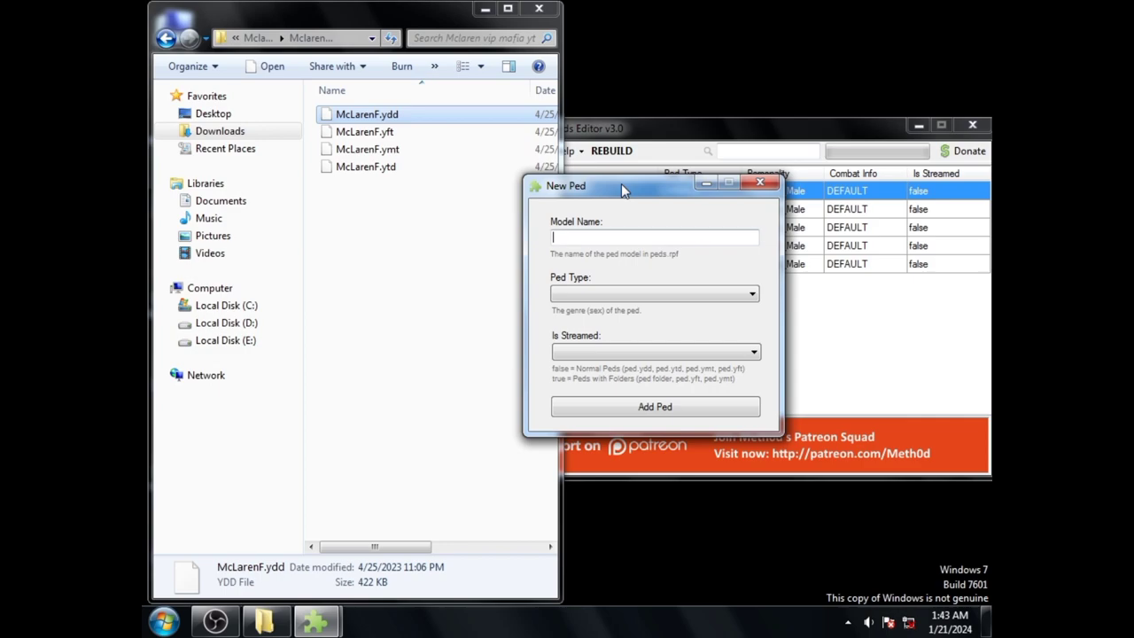
{"action": "left_click", "coordinate": [585, 237]}
{"action": "right_click", "coordinate": [585, 237]}
{"action": "left_click", "coordinate": [648, 307]}
{"action": "left_click", "coordinate": [641, 297]}
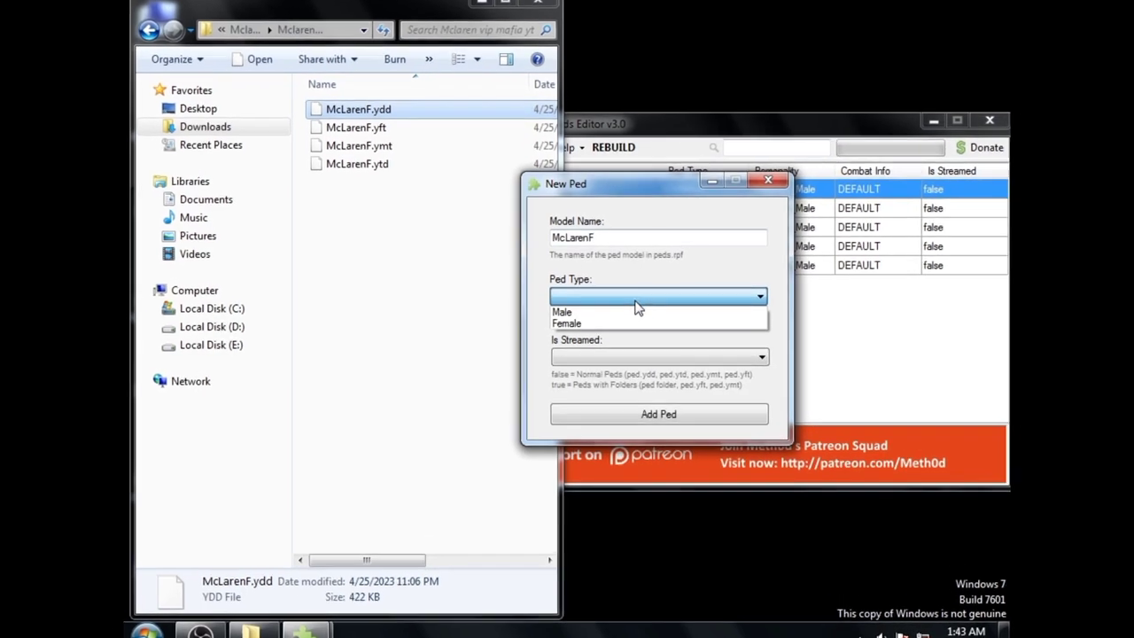
{"action": "left_click", "coordinate": [609, 321]}
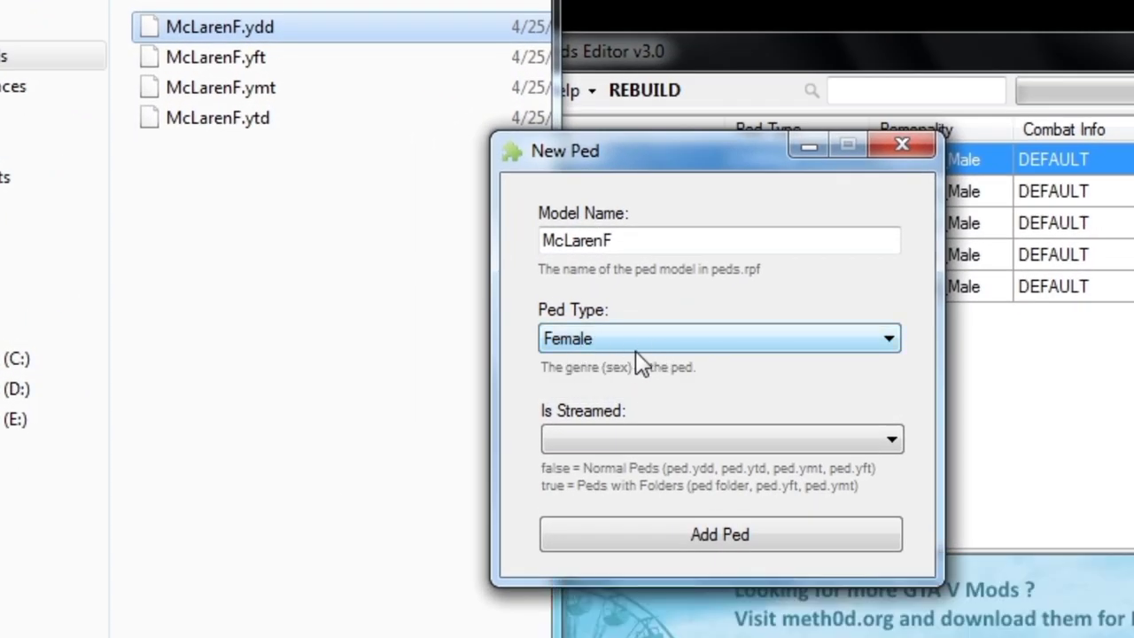
{"action": "left_click", "coordinate": [682, 441]}
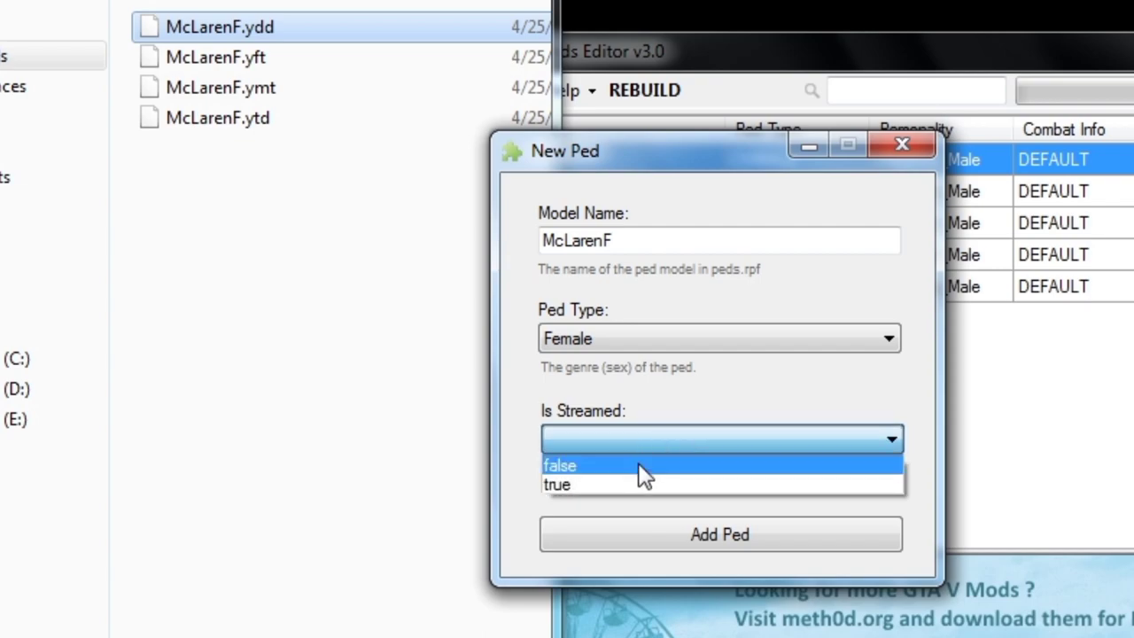
{"action": "left_click", "coordinate": [640, 466]}
{"action": "left_click", "coordinate": [730, 534]}
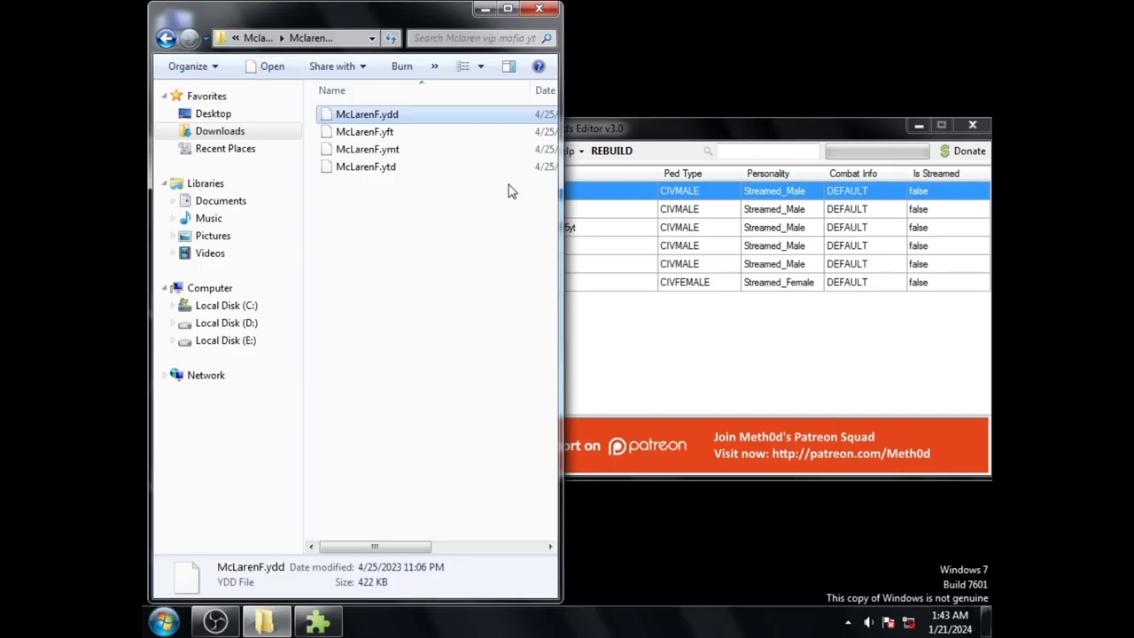
Open another new ped form, move it off the file list, and switch back to the folder window with the McLarenF files
{"action": "left_click", "coordinate": [596, 249]}
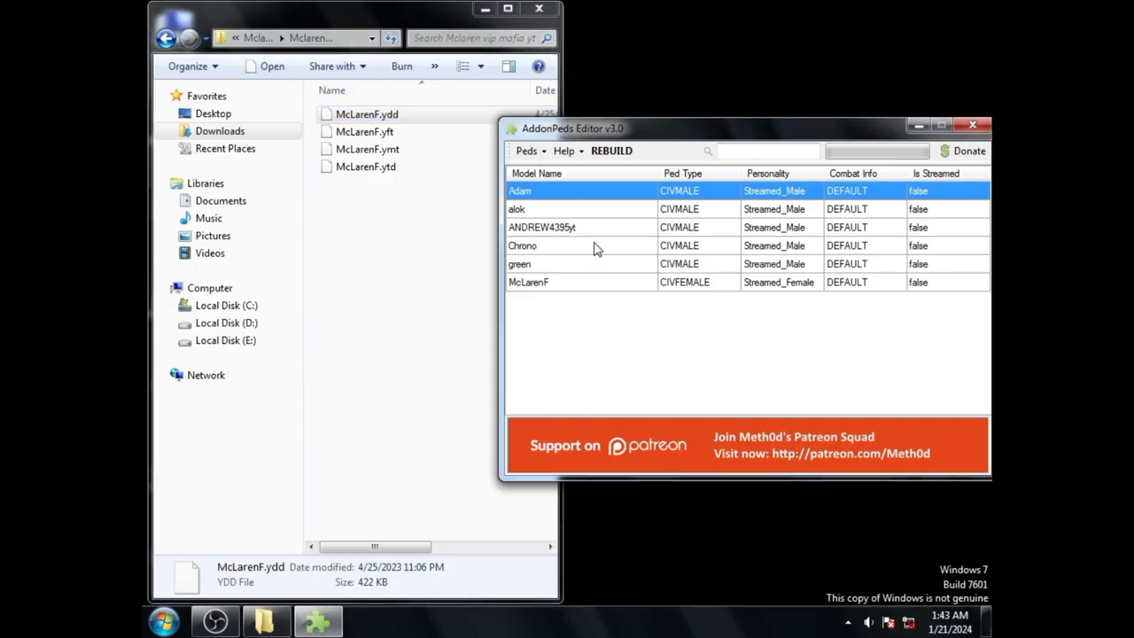
{"action": "left_click", "coordinate": [530, 151]}
{"action": "left_click", "coordinate": [561, 171]}
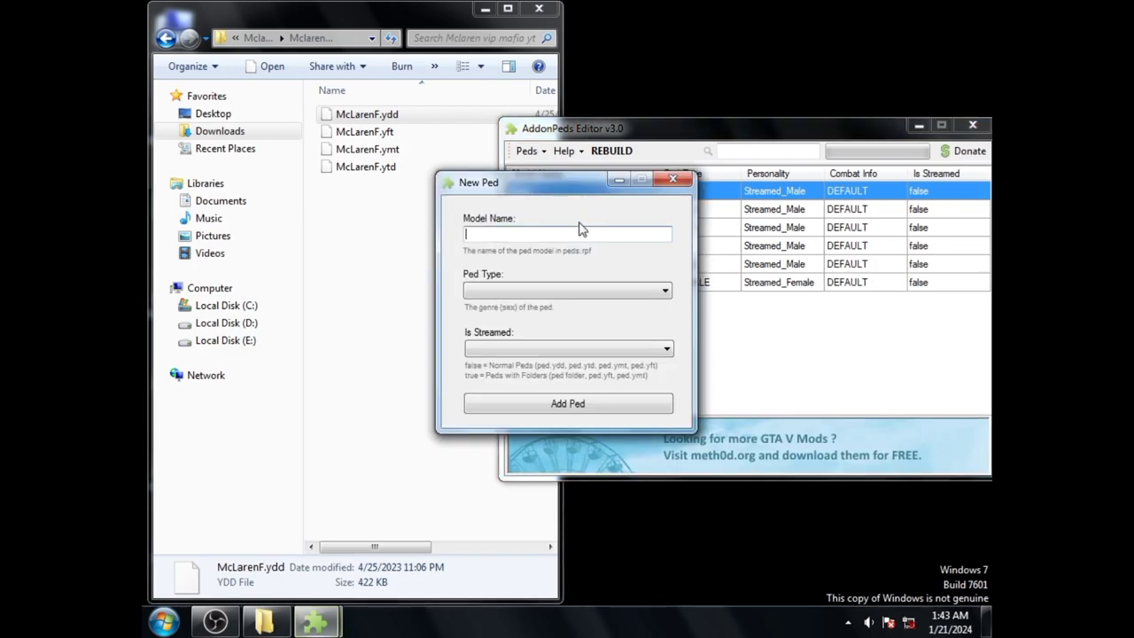
{"action": "left_click_drag", "start_coordinate": [569, 192], "coordinate": [683, 190]}
{"action": "left_click", "coordinate": [422, 254]}
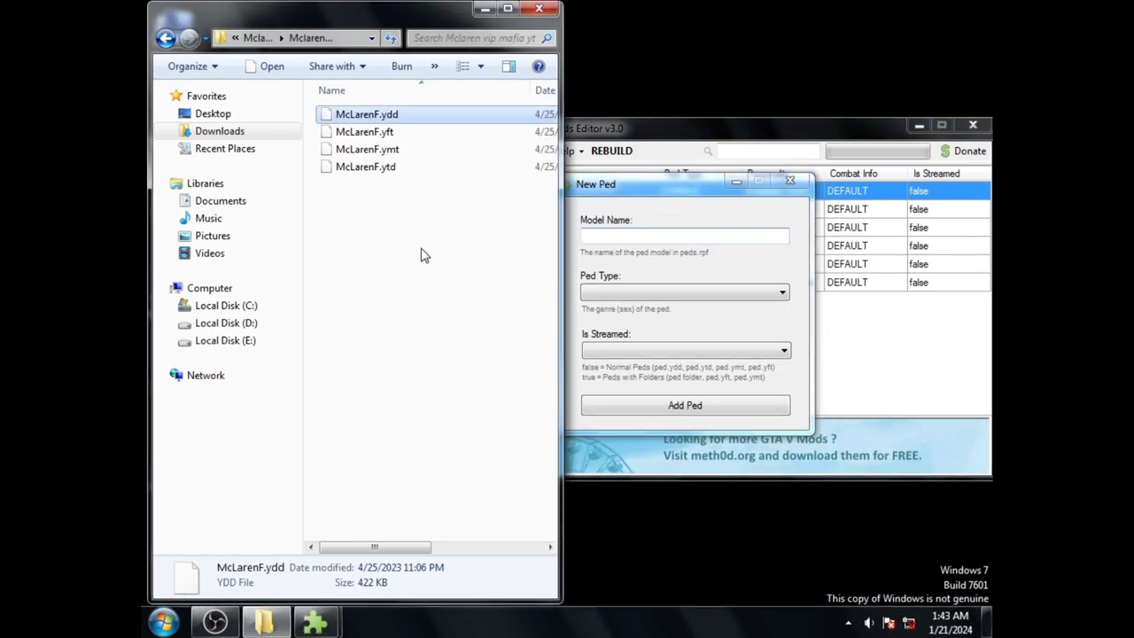
Go back to Downloads, open the inner folder of PURPLE-FOR-GTA, and copy the name of purple.ydd without its extension
{"action": "left_click", "coordinate": [166, 40]}
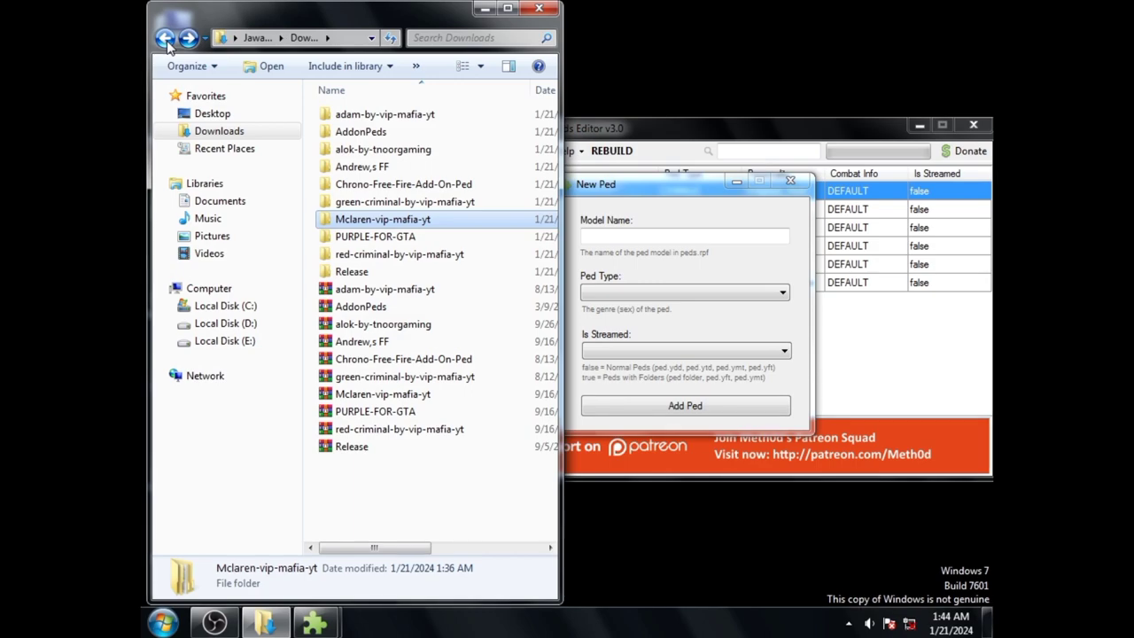
{"action": "double_click", "coordinate": [410, 243]}
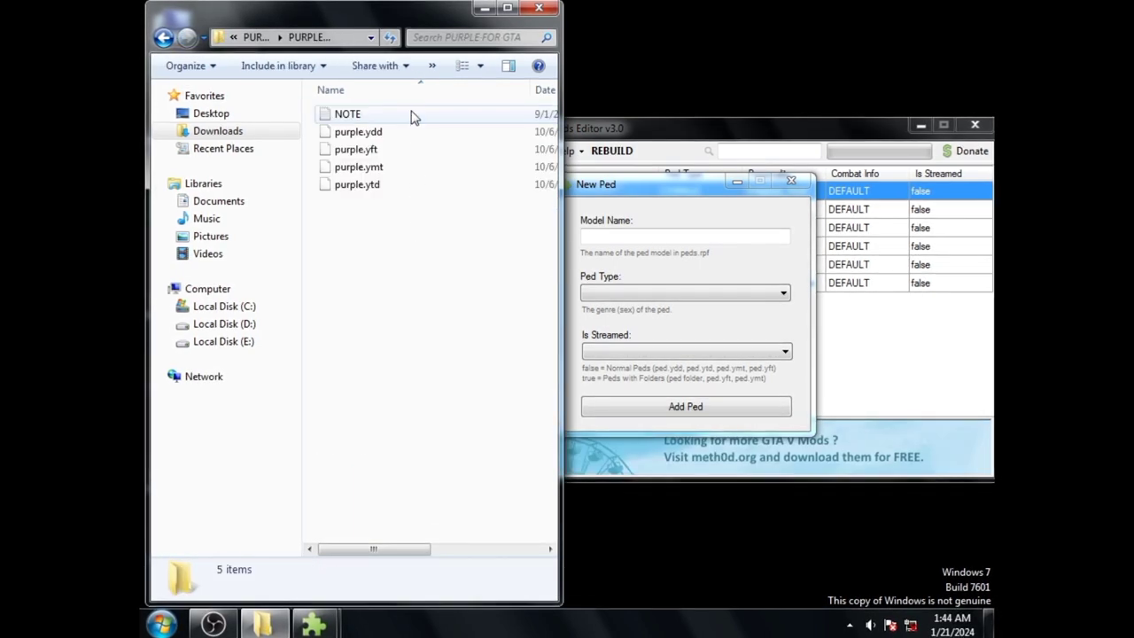
{"action": "right_click", "coordinate": [363, 138]}
{"action": "left_click", "coordinate": [432, 391]}
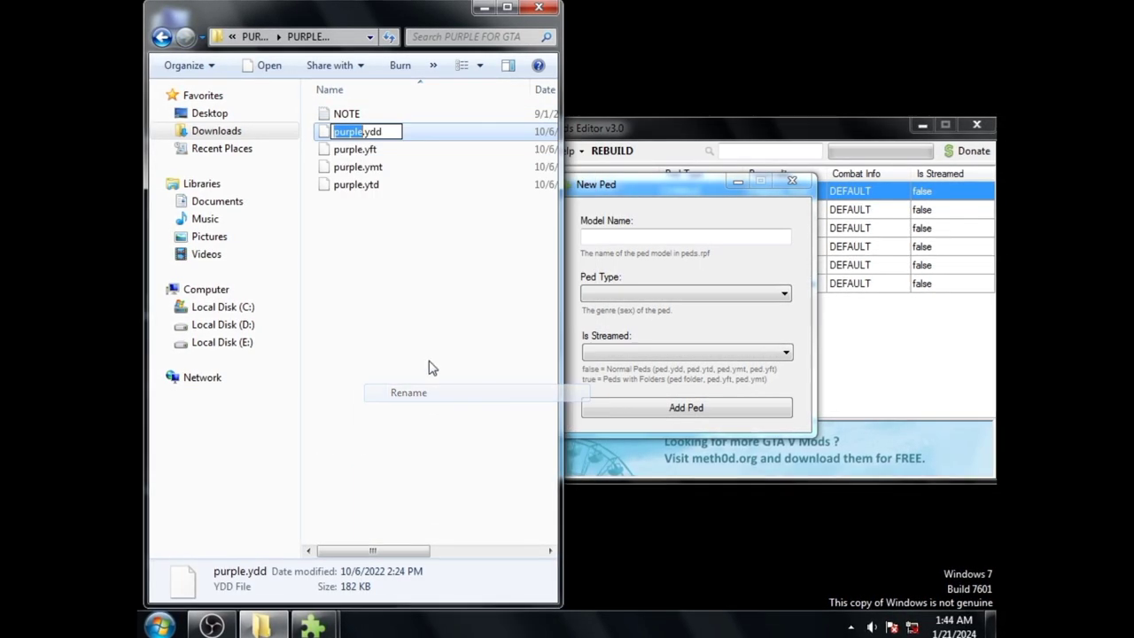
{"action": "right_click", "coordinate": [365, 133]}
{"action": "left_click", "coordinate": [395, 189]}
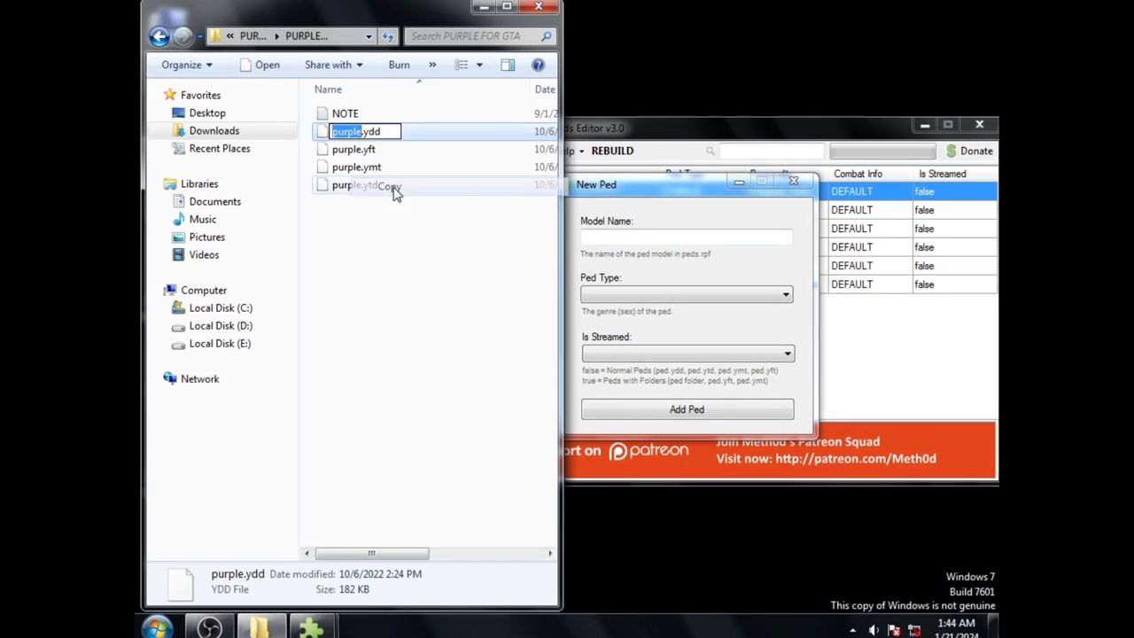
Add a ped with the copied model name purple, ped type Male and Is Streamed set to false
{"action": "left_click", "coordinate": [609, 237]}
{"action": "right_click", "coordinate": [607, 242]}
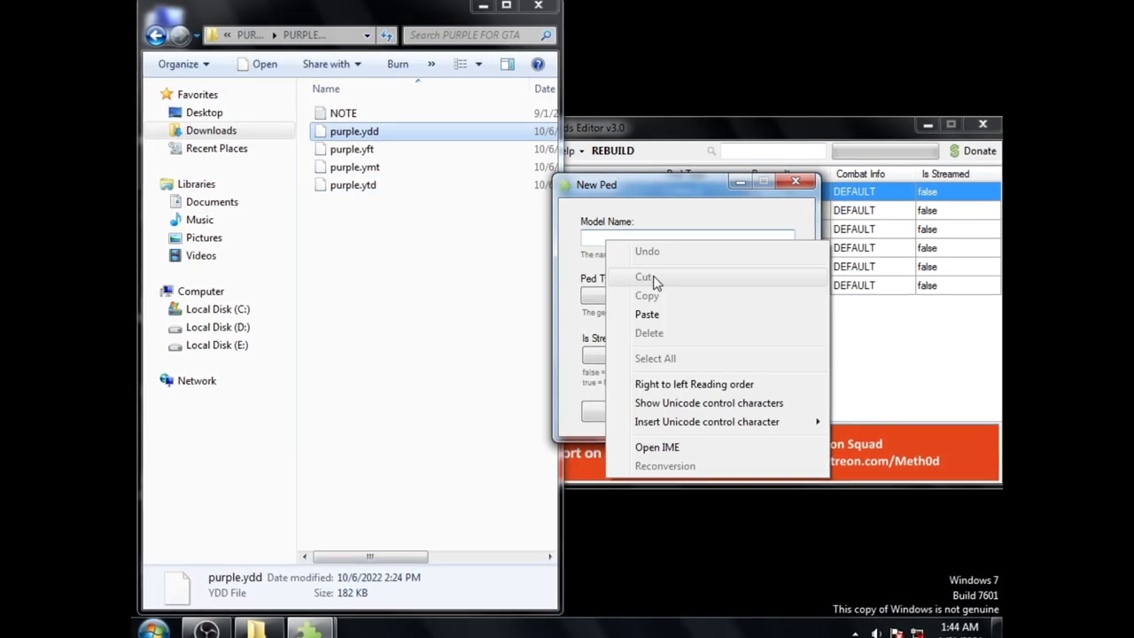
{"action": "left_click", "coordinate": [648, 314]}
{"action": "left_click", "coordinate": [653, 296]}
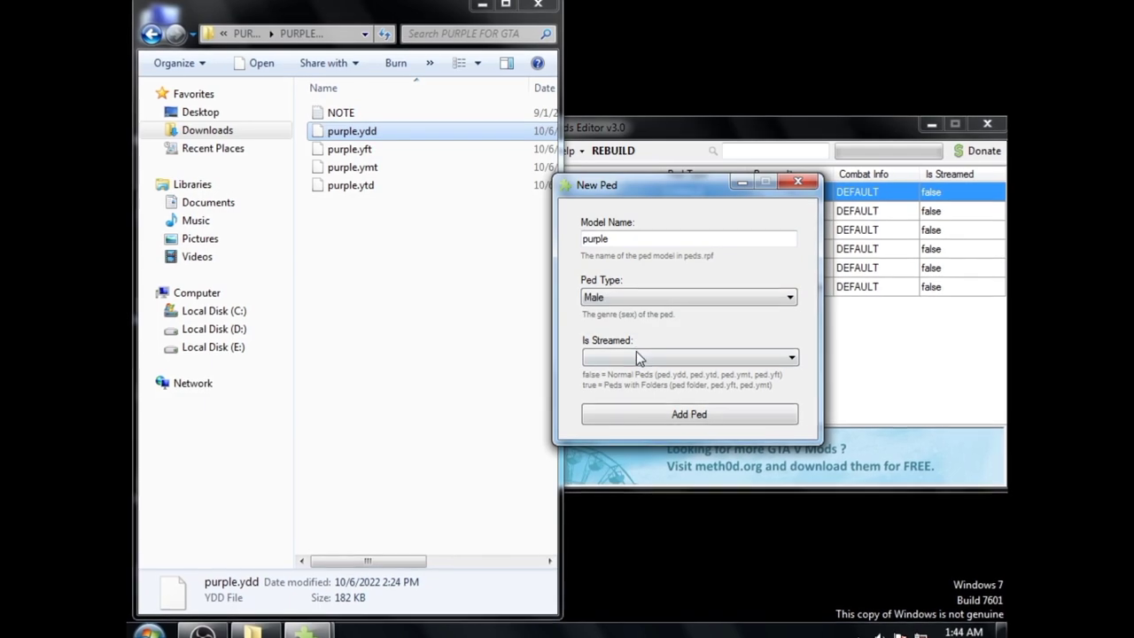
{"action": "left_click", "coordinate": [641, 416]}
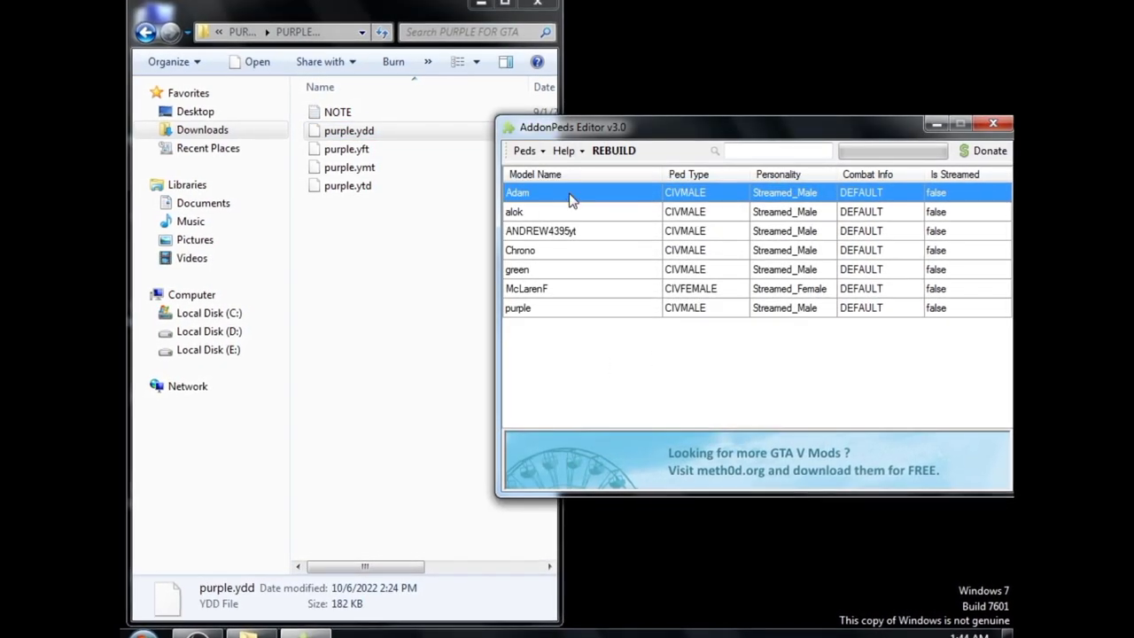
Open another new ped form beside the file list and take the folder window from the purple files back to Downloads
{"action": "left_click", "coordinate": [524, 150]}
{"action": "left_click", "coordinate": [545, 169]}
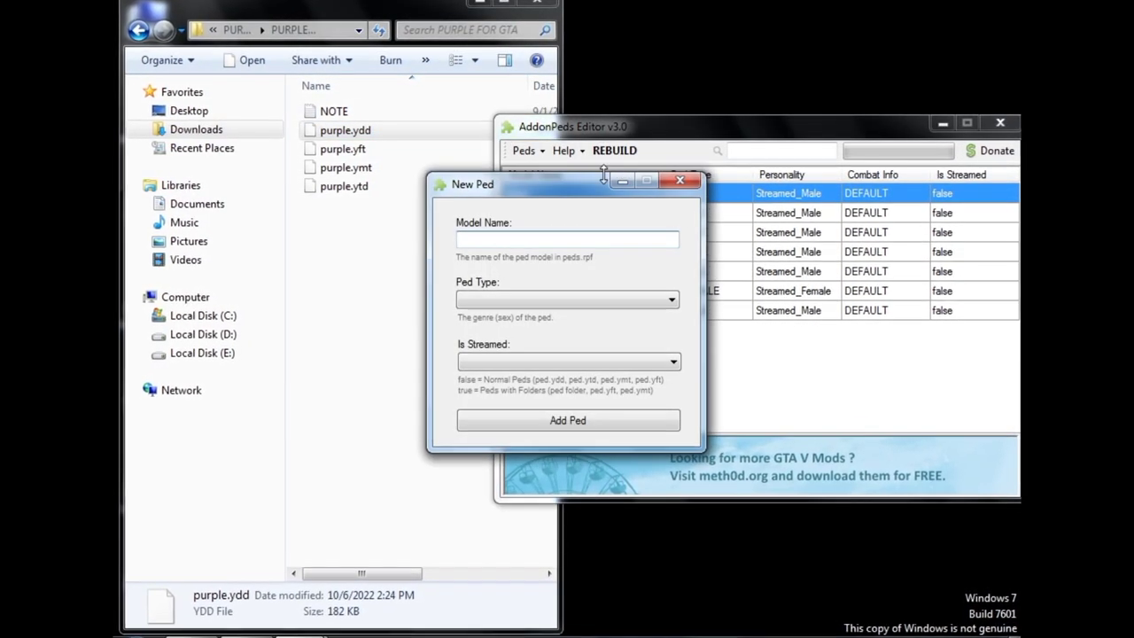
{"action": "left_click_drag", "start_coordinate": [604, 177], "coordinate": [716, 188]}
{"action": "left_click", "coordinate": [451, 229]}
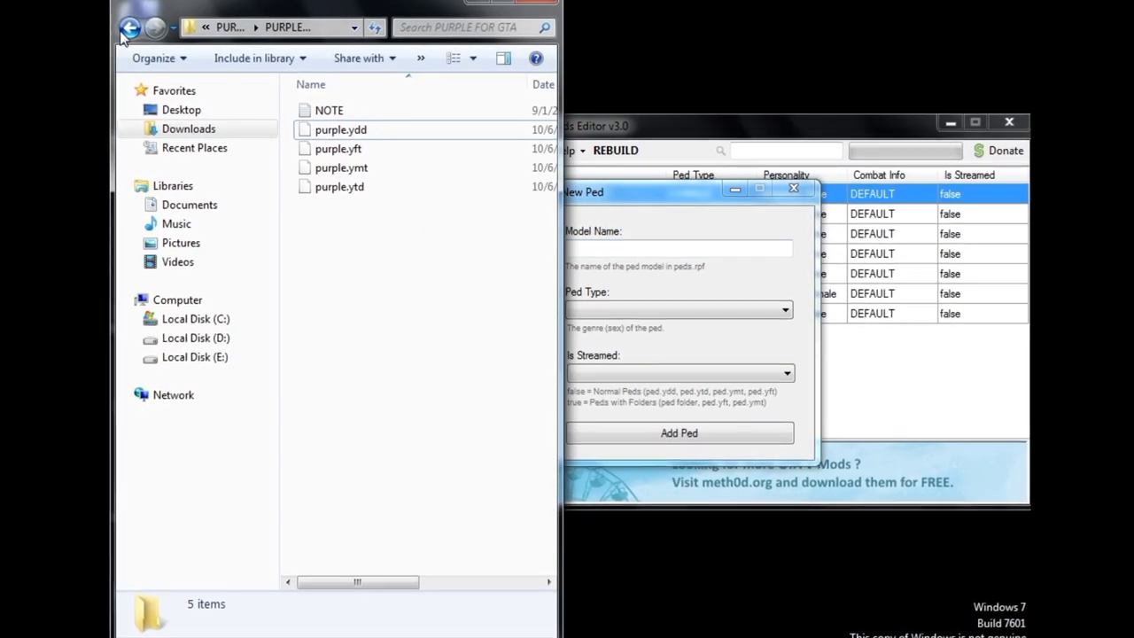
{"action": "left_click", "coordinate": [129, 30]}
{"action": "left_click", "coordinate": [128, 29]}
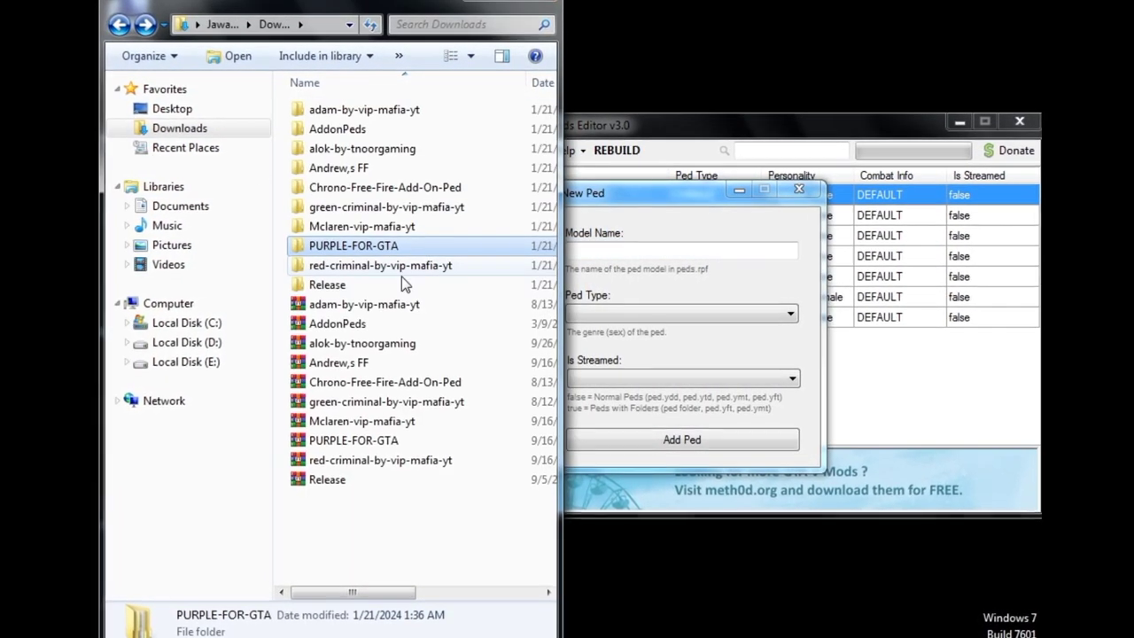
Open the inner folder of red-criminal-by-vip-mafia-yt and copy the name of redcriminal.ydd without its extension
{"action": "double_click", "coordinate": [404, 266]}
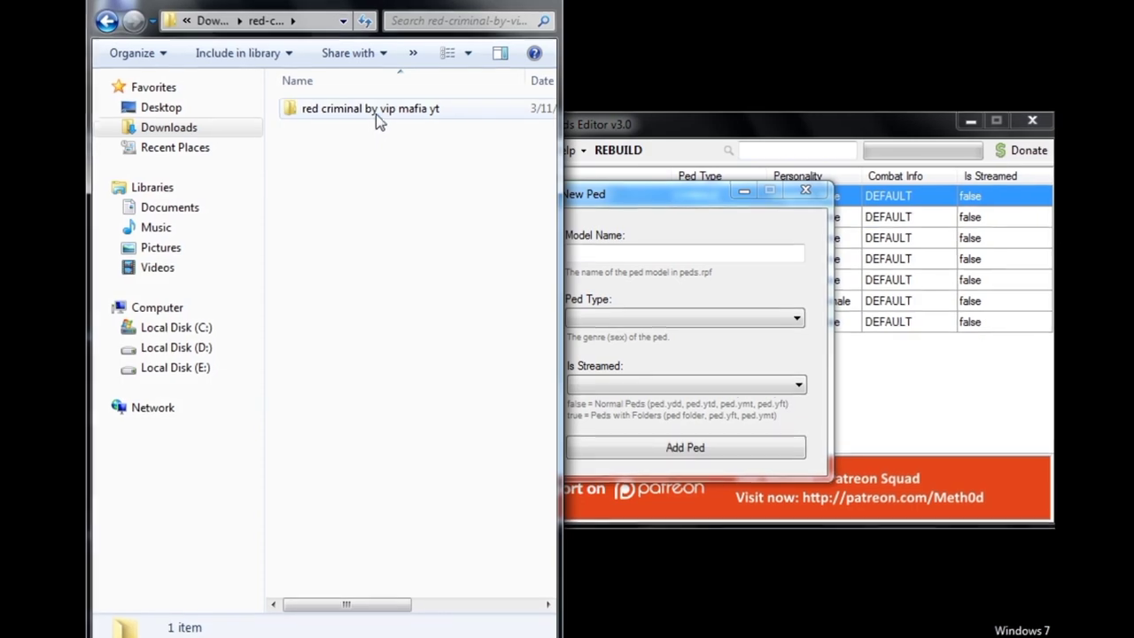
{"action": "double_click", "coordinate": [376, 115]}
{"action": "right_click", "coordinate": [336, 189]}
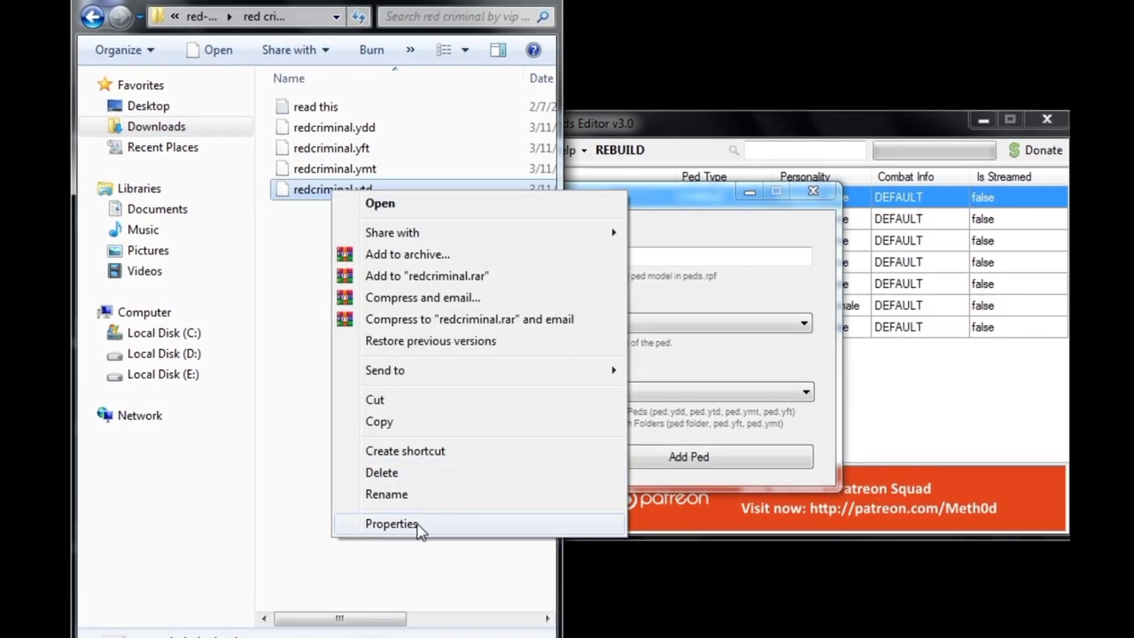
{"action": "right_click", "coordinate": [310, 127]}
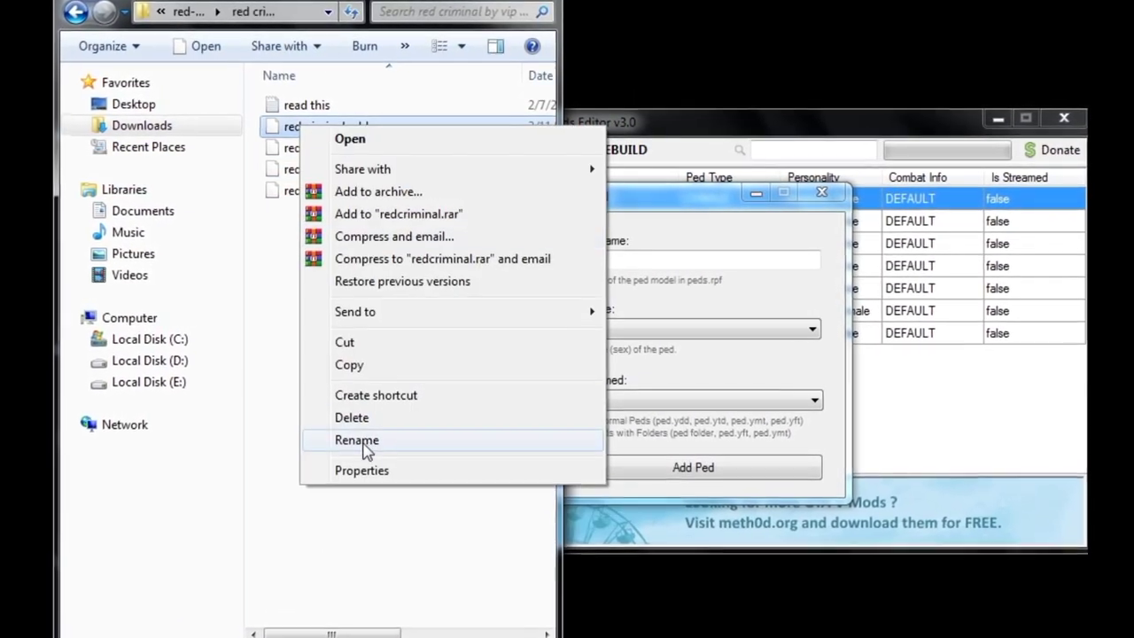
{"action": "left_click", "coordinate": [358, 441]}
{"action": "right_click", "coordinate": [305, 126]}
{"action": "left_click", "coordinate": [363, 193]}
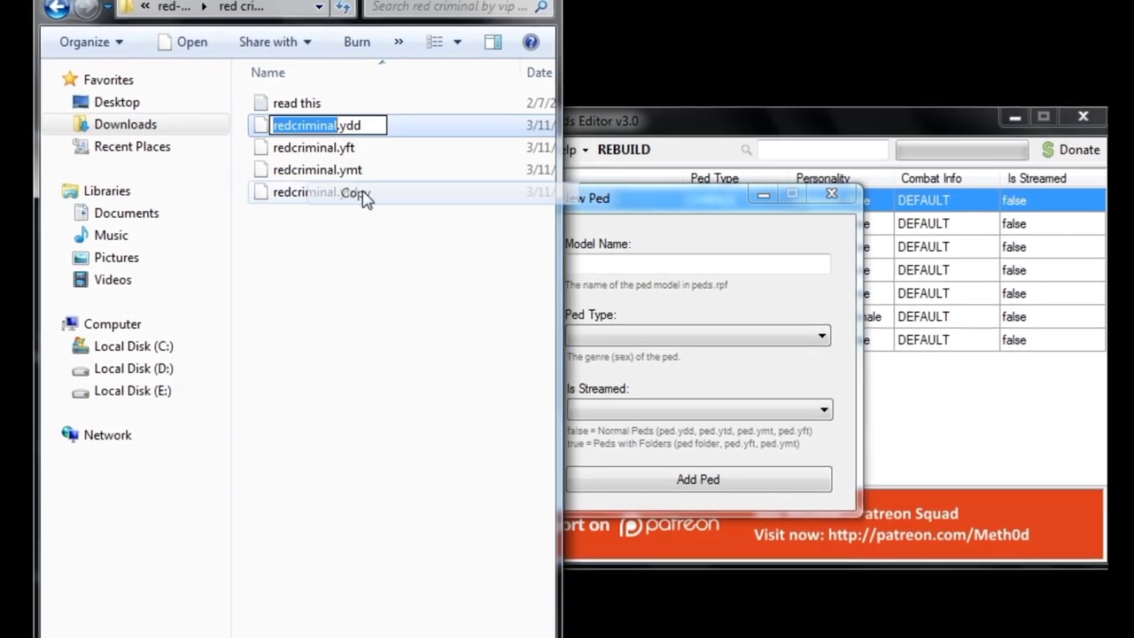
Add a ped with the copied model name redcriminal, ped type Male and Is Streamed set to false
{"action": "left_click", "coordinate": [609, 267]}
{"action": "right_click", "coordinate": [608, 268]}
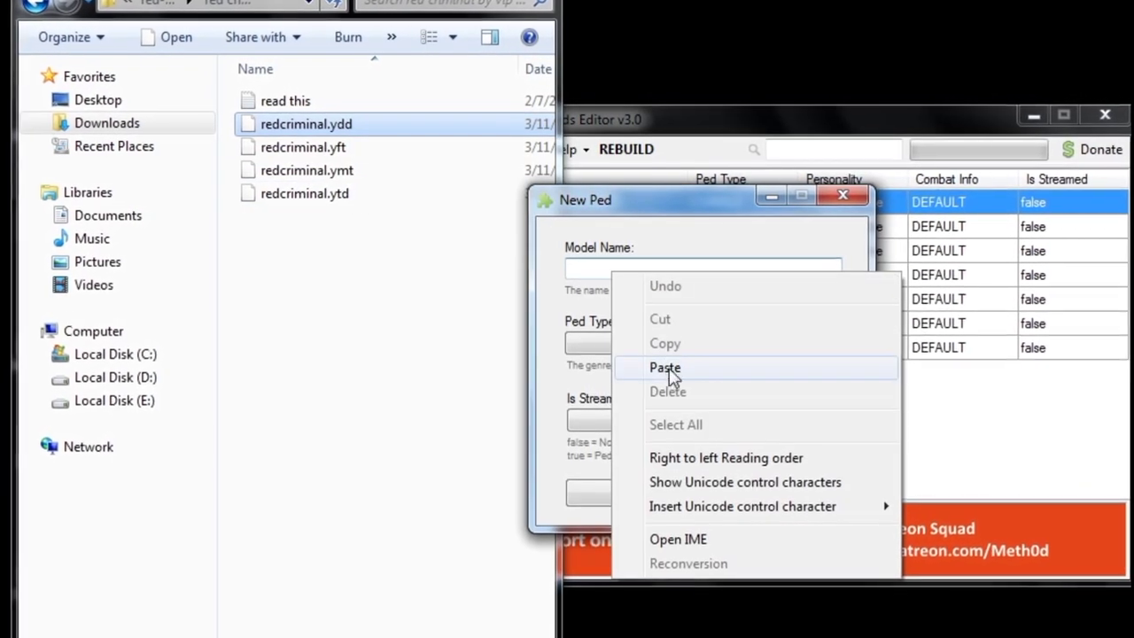
{"action": "left_click", "coordinate": [671, 368]}
{"action": "left_click", "coordinate": [653, 345]}
{"action": "left_click", "coordinate": [646, 368]}
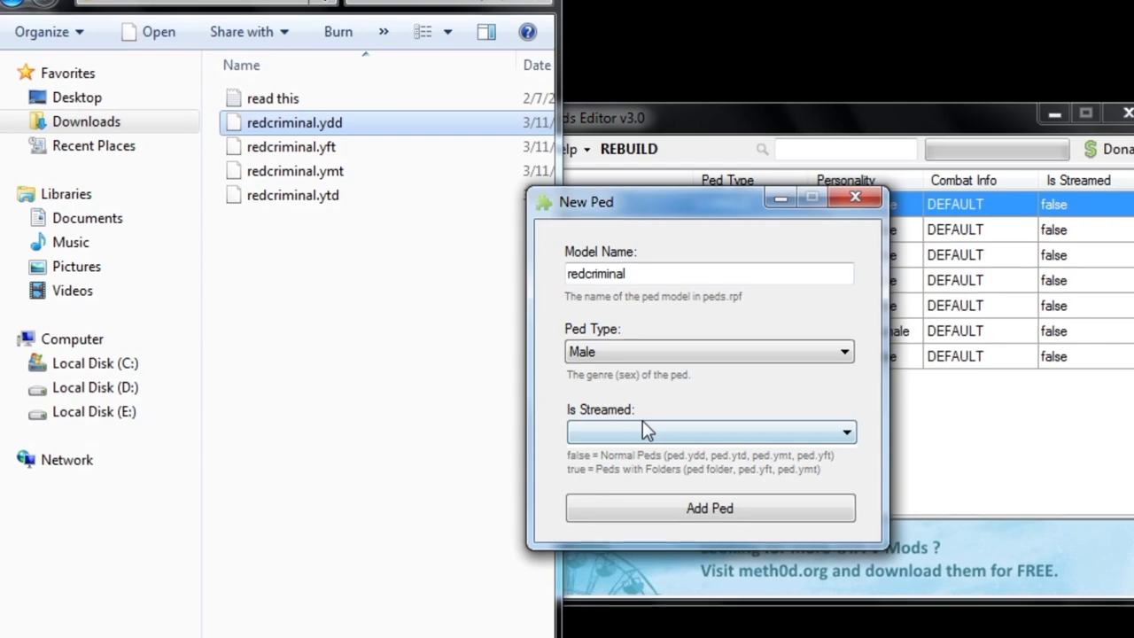
{"action": "left_click", "coordinate": [645, 429]}
{"action": "left_click", "coordinate": [630, 456]}
{"action": "left_click", "coordinate": [656, 513]}
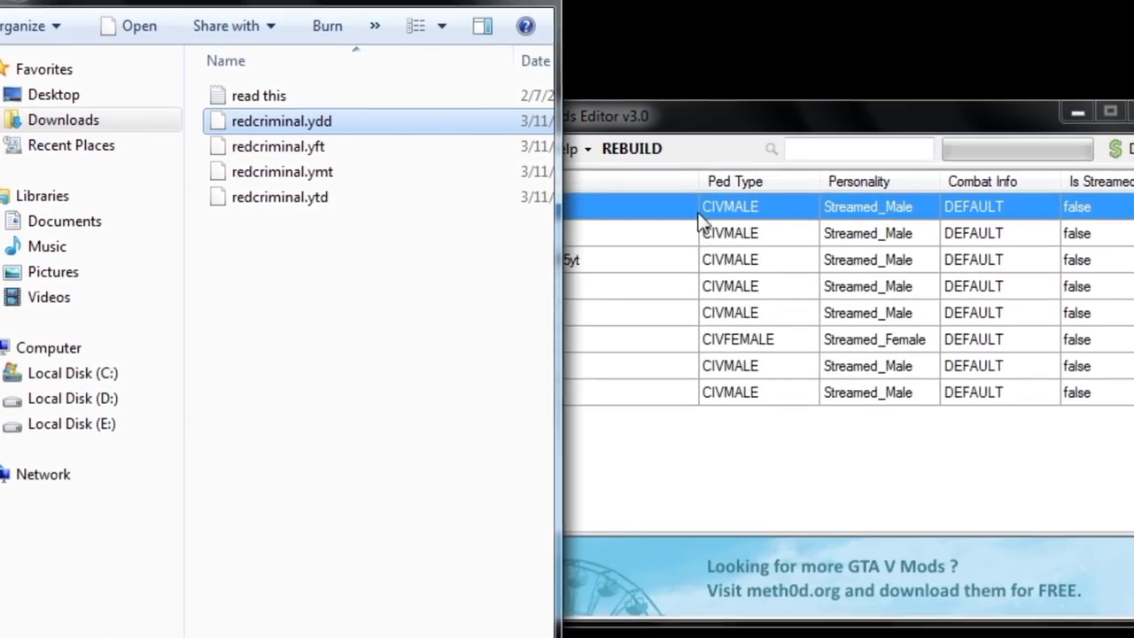
Bring the ped list fully into view, rebuild the addon peds, and close the editor and the folder window
{"action": "left_click", "coordinate": [669, 126]}
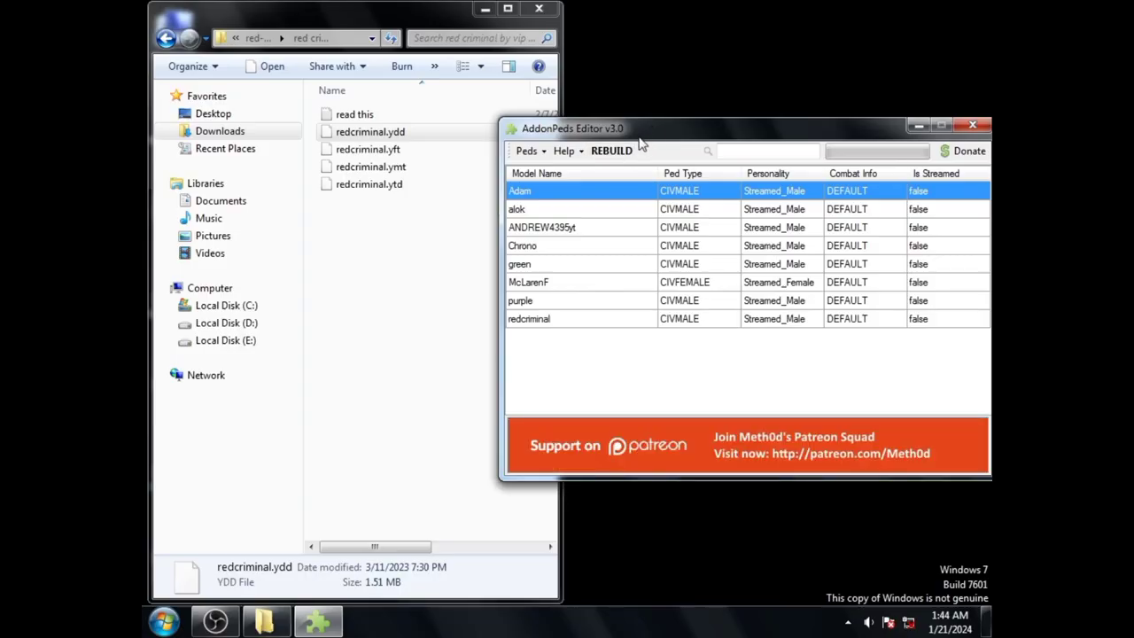
{"action": "left_click_drag", "start_coordinate": [640, 138], "coordinate": [584, 132]}
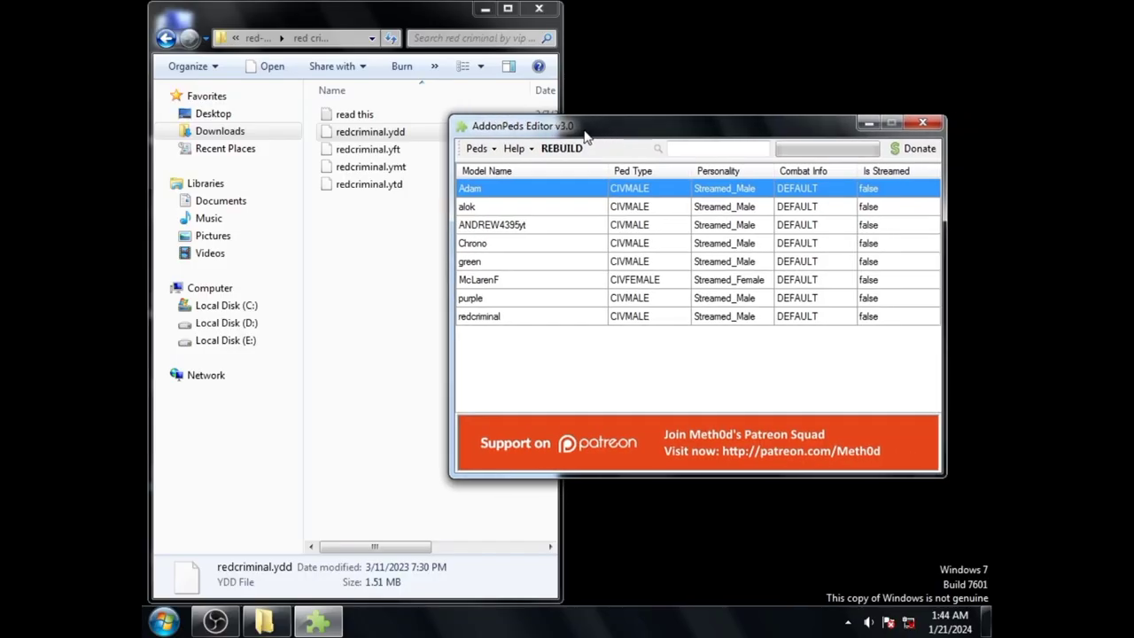
{"action": "left_click", "coordinate": [564, 148]}
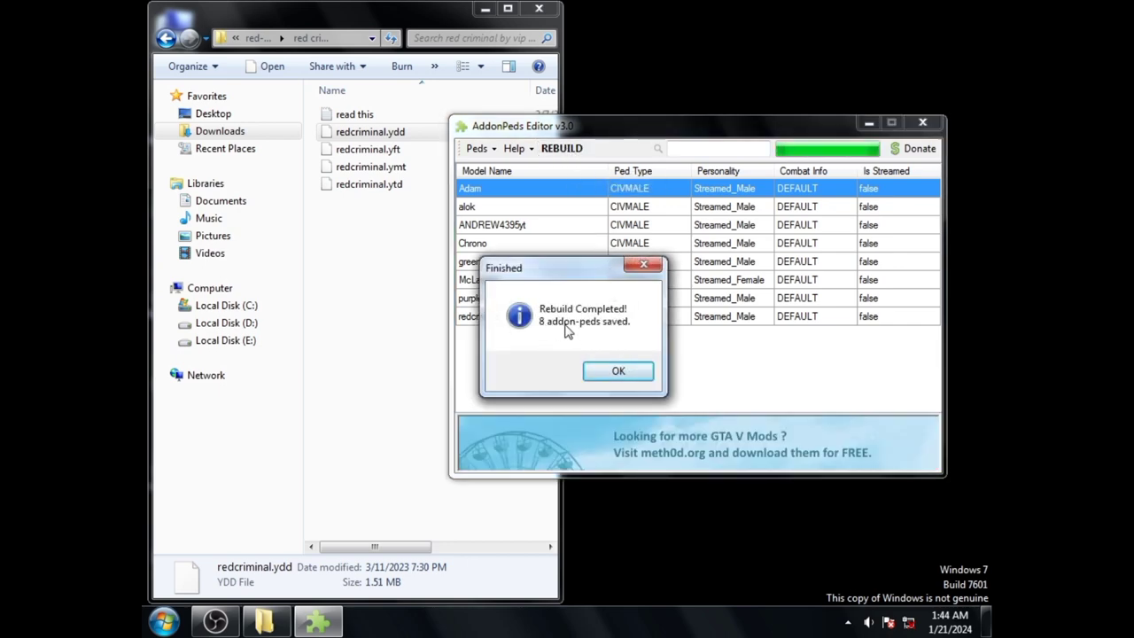
{"action": "left_click", "coordinate": [619, 373]}
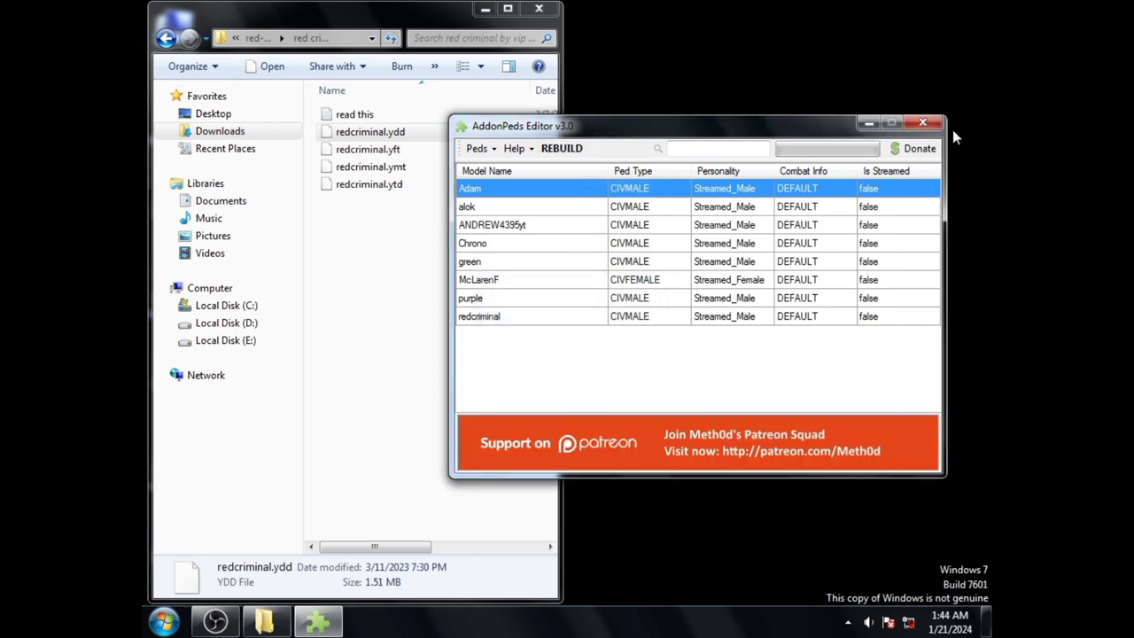
{"action": "left_click", "coordinate": [922, 124]}
{"action": "left_click", "coordinate": [539, 9]}
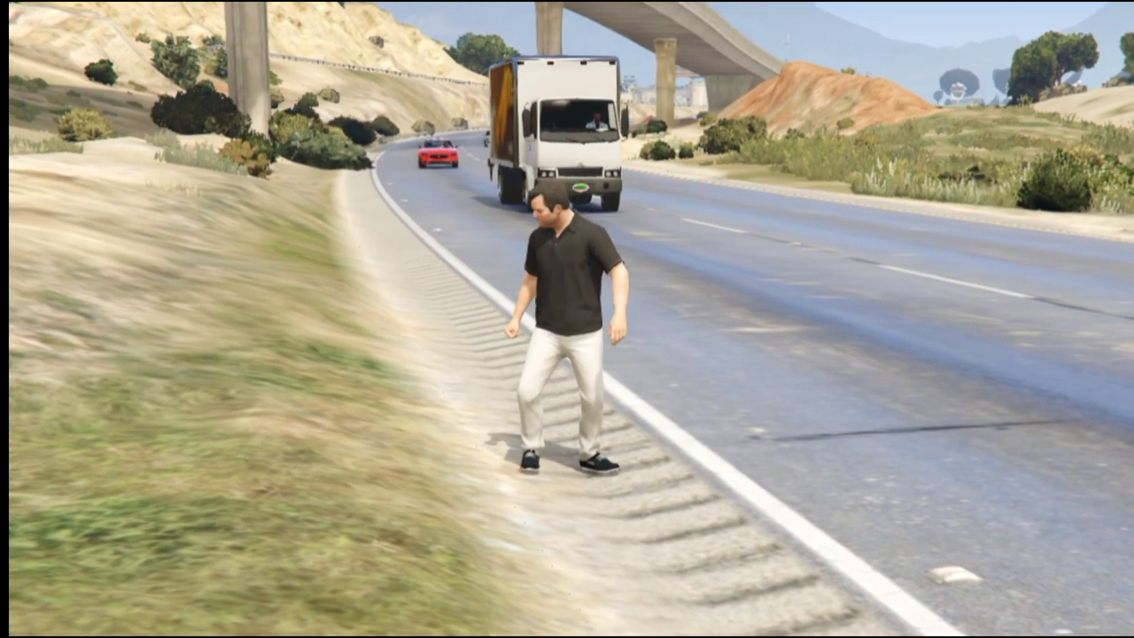
In GTA V, open the Ped Selector's Addon Peds list and change the player model to Adam, alok, ANDREW4395yt and Chrono in turn
{"action": "key", "text": "l"}
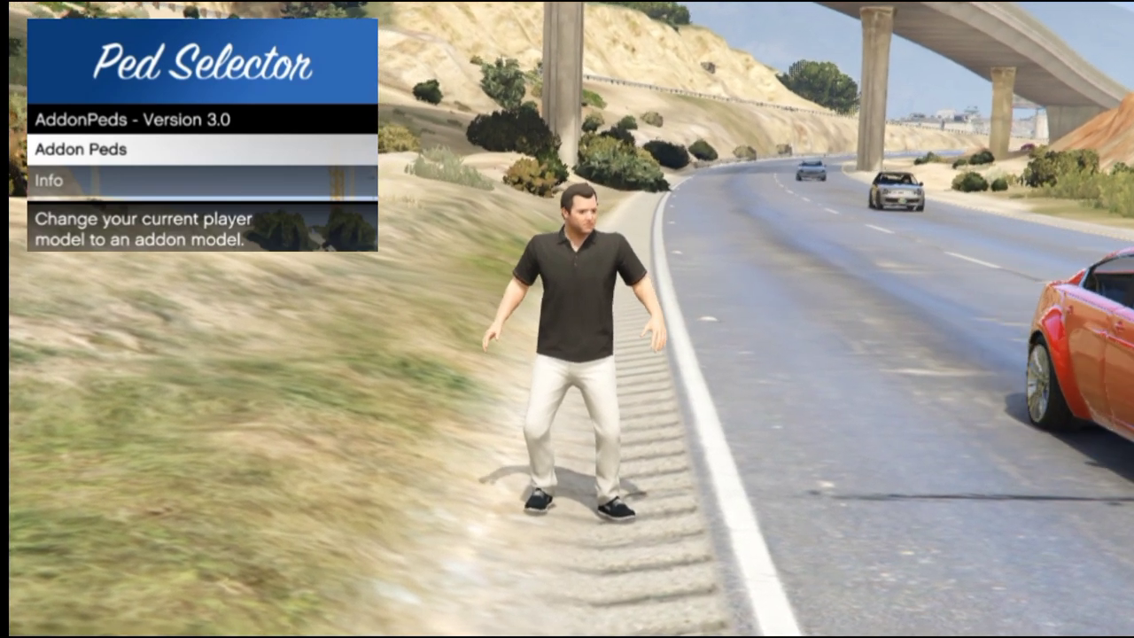
{"action": "key", "text": "Return"}
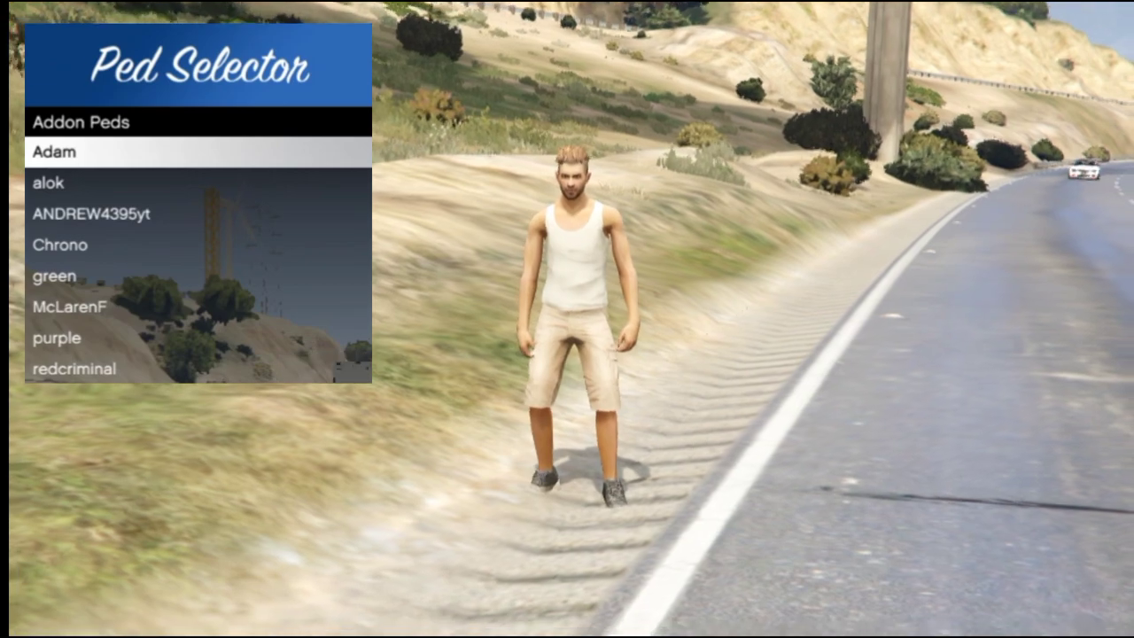
{"action": "key", "text": "Down"}
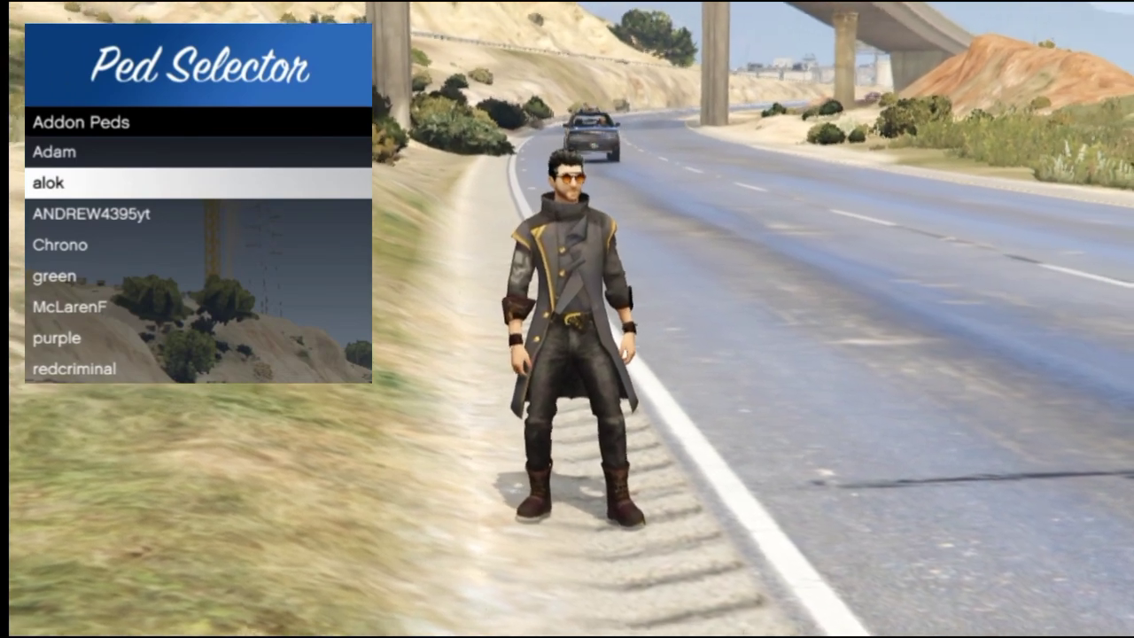
{"action": "key", "text": "Down"}
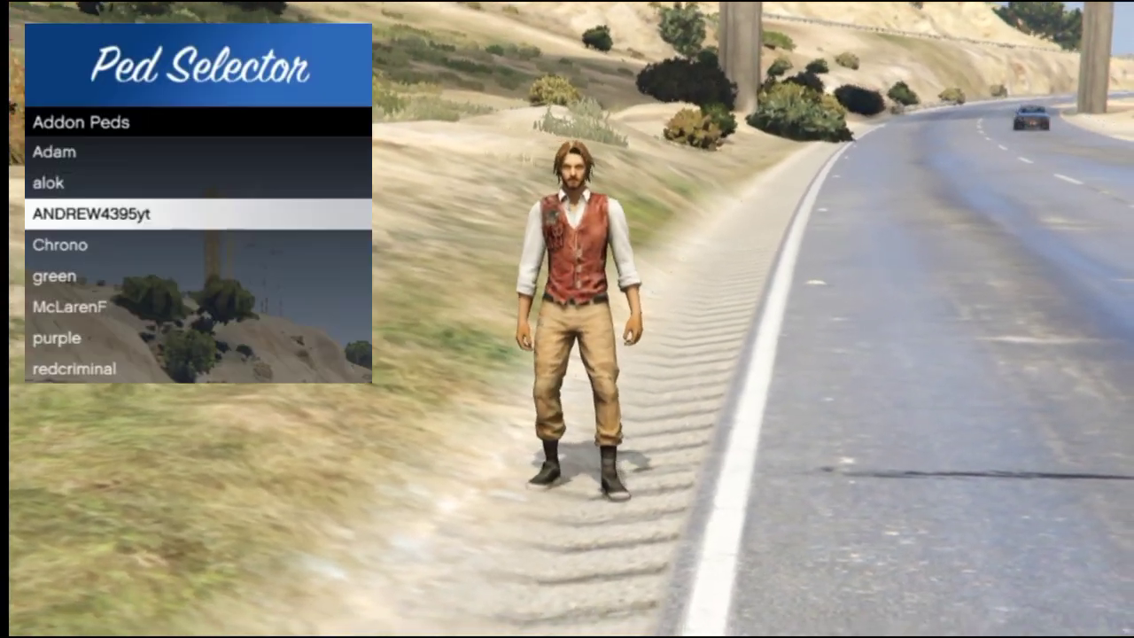
{"action": "key", "text": "Down"}
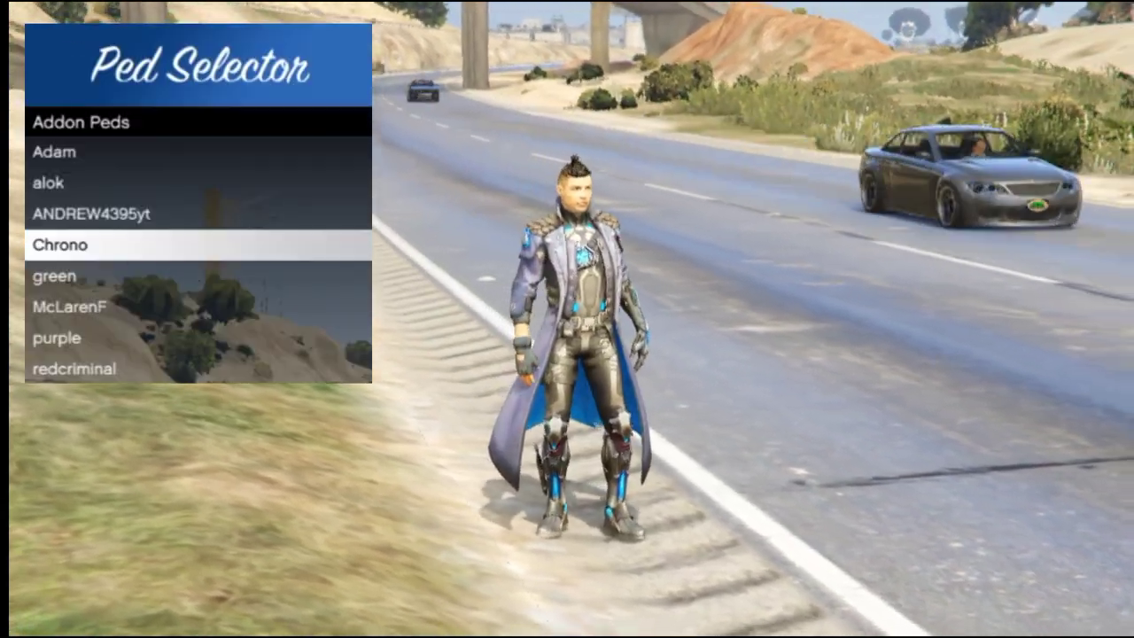
Change the player model to green, McLarenF and purple in turn from the Addon Peds list
{"action": "key", "text": "Down"}
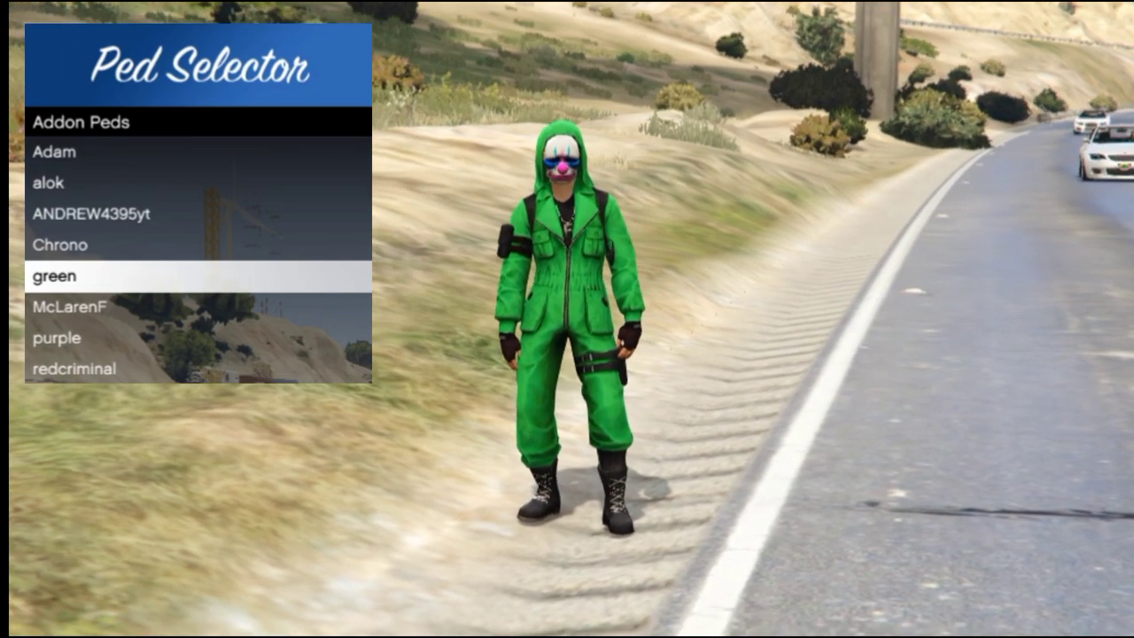
{"action": "key", "text": "Down"}
{"action": "key", "text": "Return"}
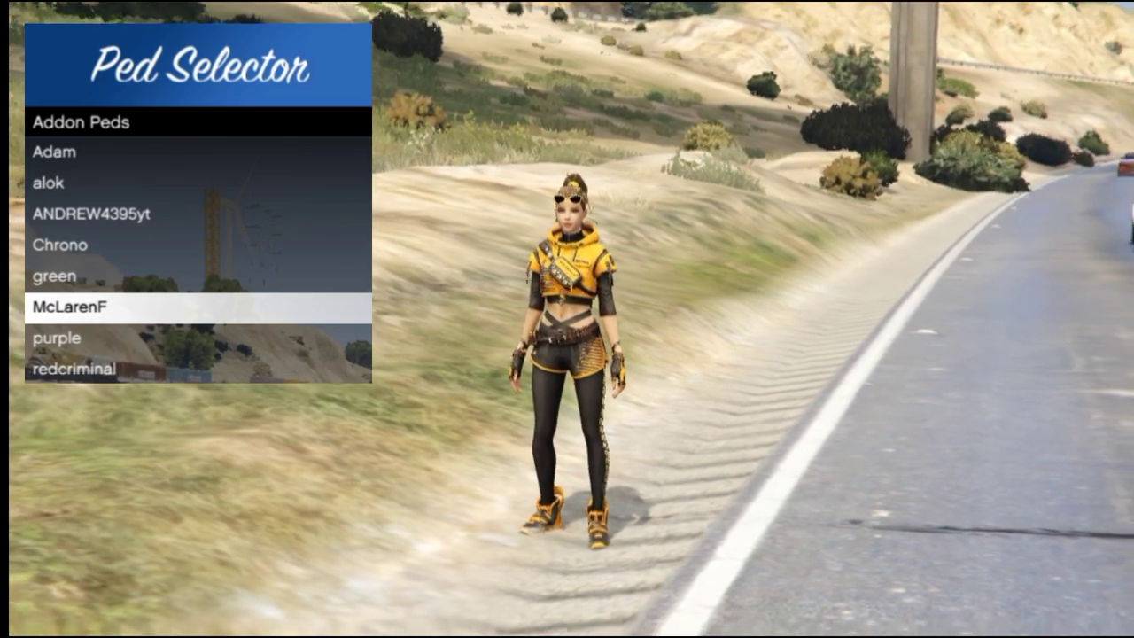
{"action": "key", "text": "Down"}
{"action": "key", "text": "Return"}
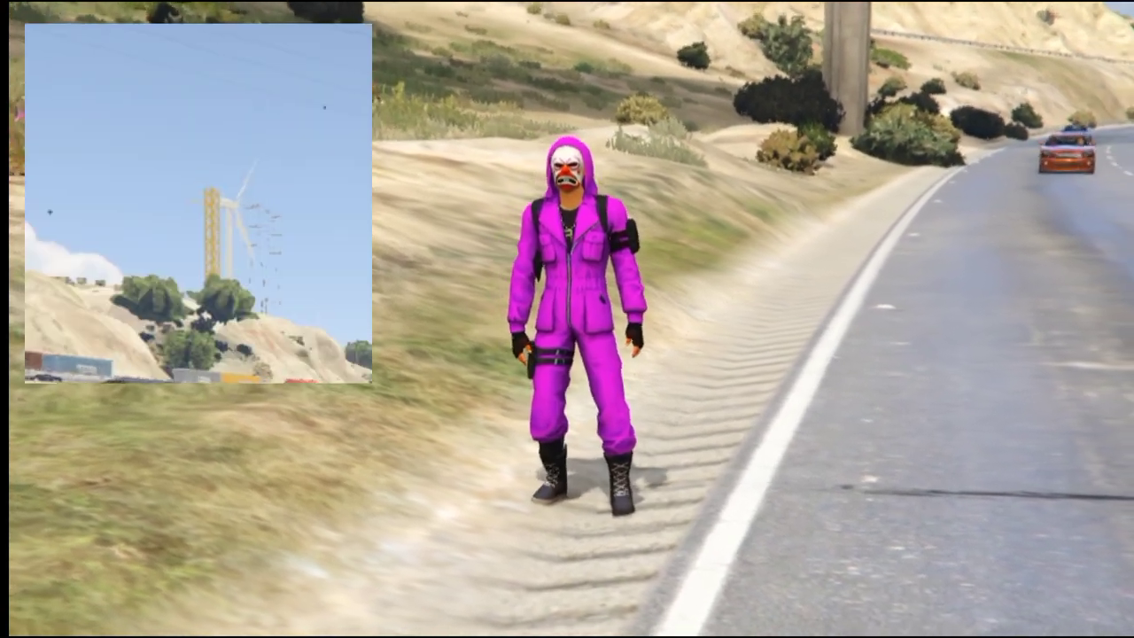